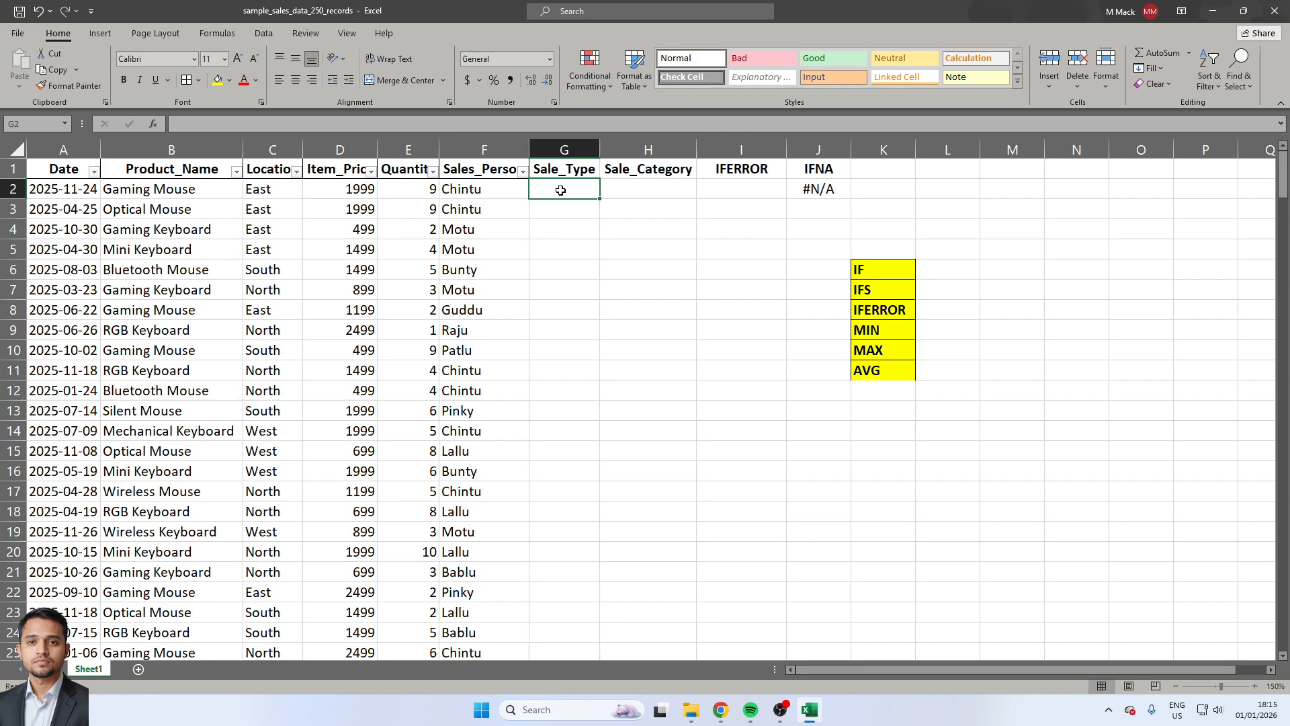
type("=if")
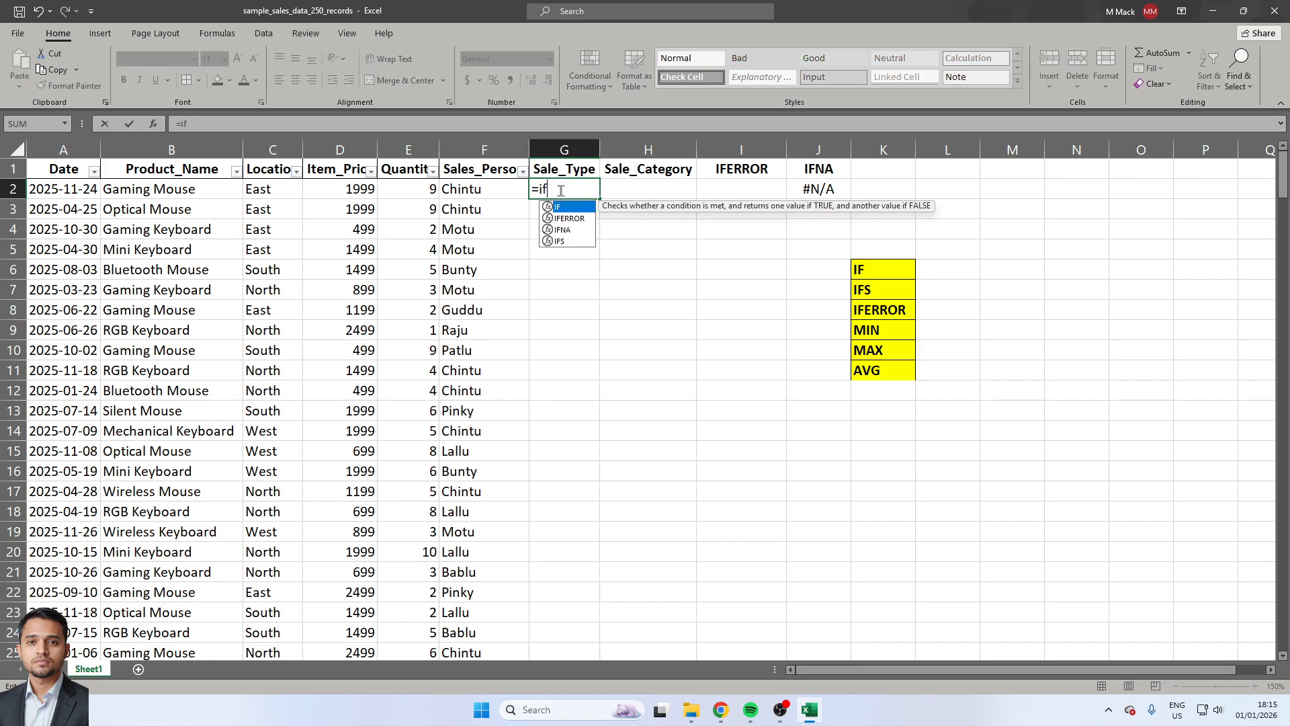
key("Tab")
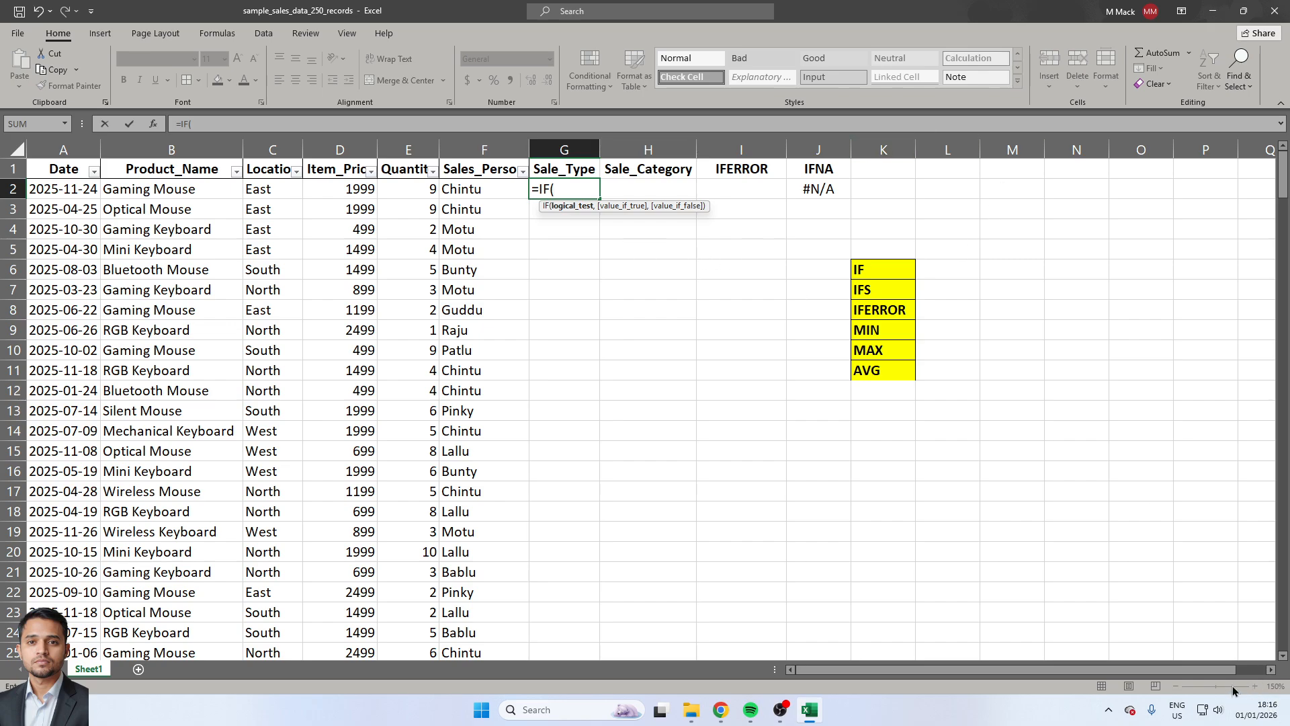
key("Escape")
Start an IF formula in G2 under Sale_Type that tests whether the quantity in E2 is >=5.
left_click(1254, 686)
left_click(1254, 686)
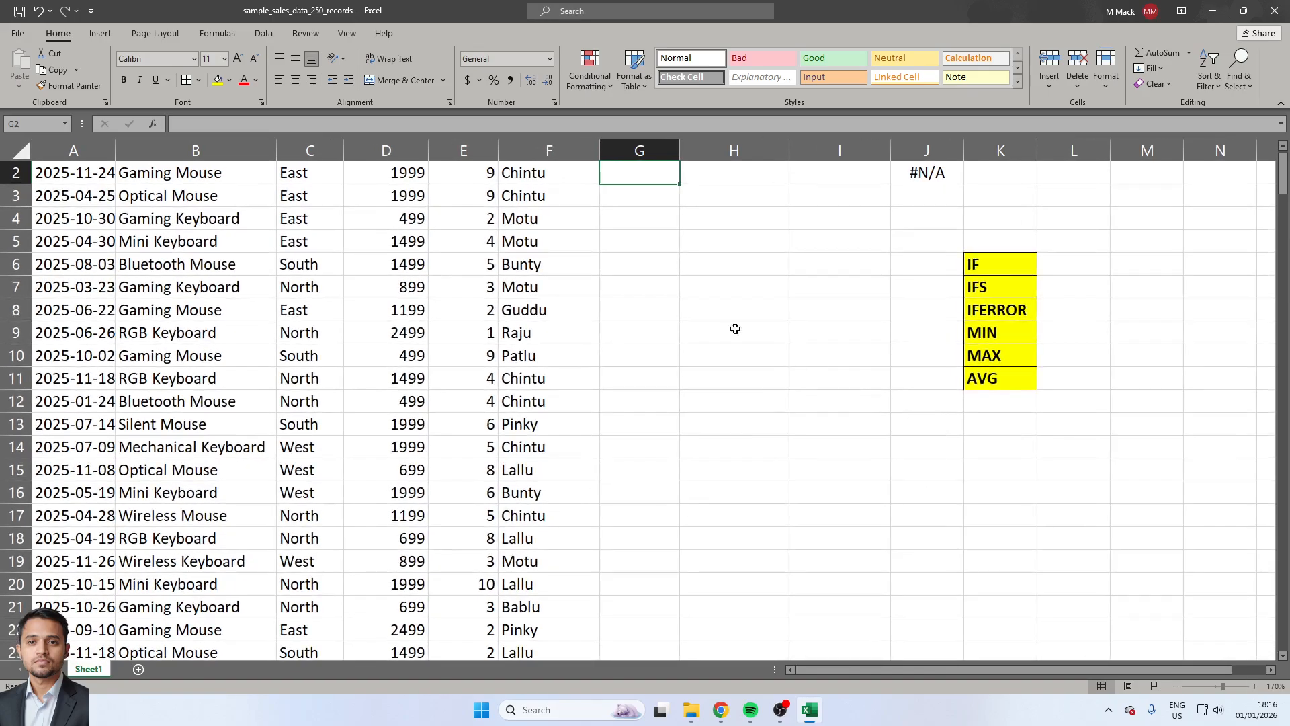
key("Up")
key("Down")
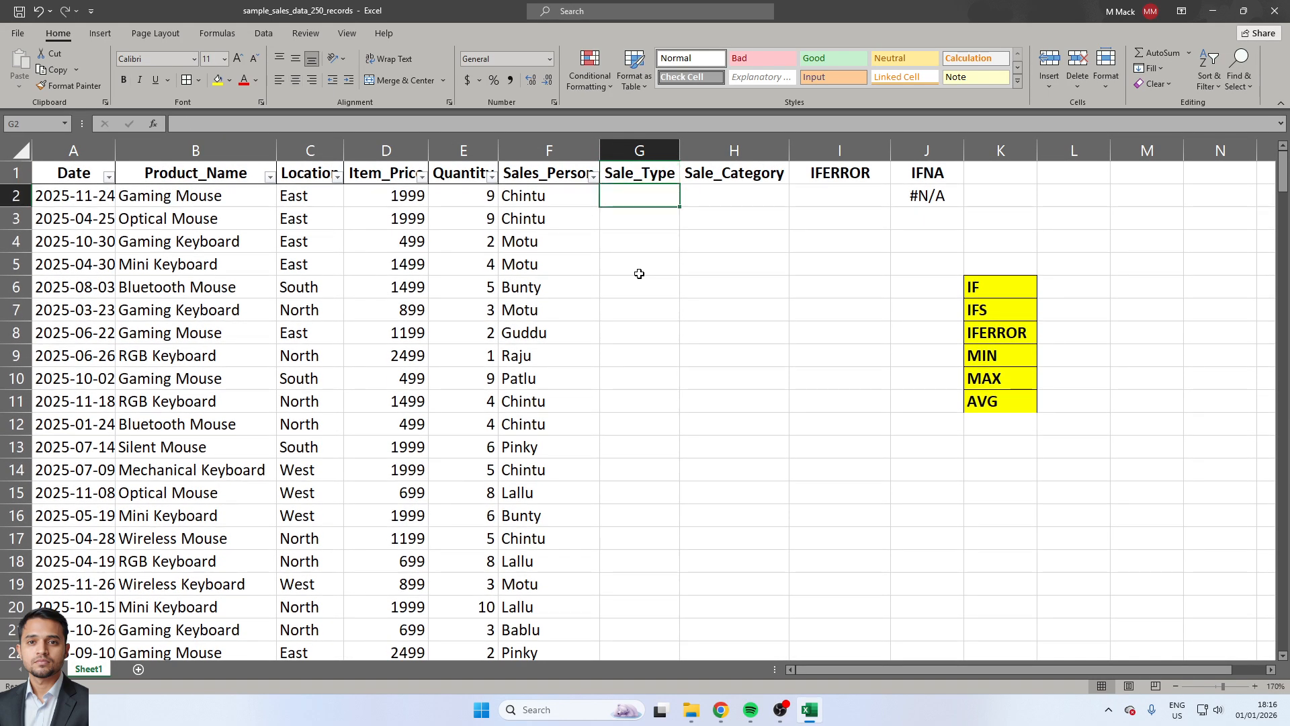
type("=if")
key("Tab")
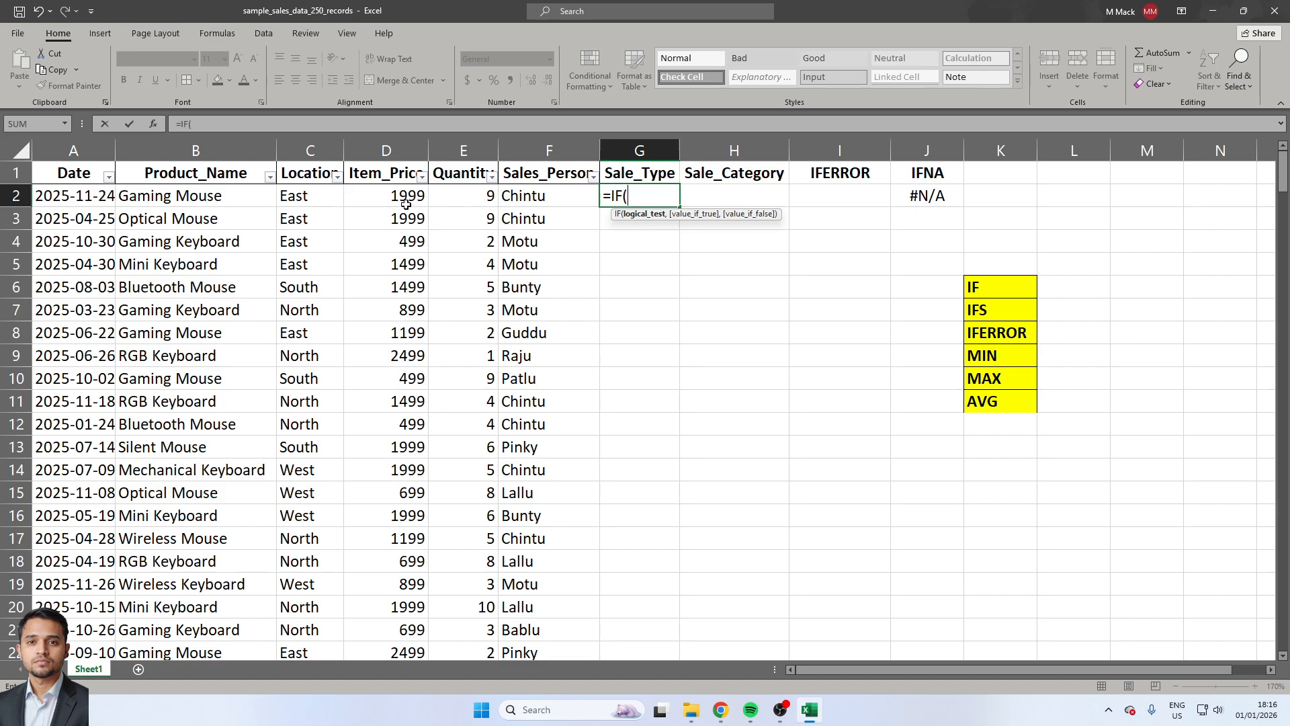
left_click(462, 197)
type(">=")
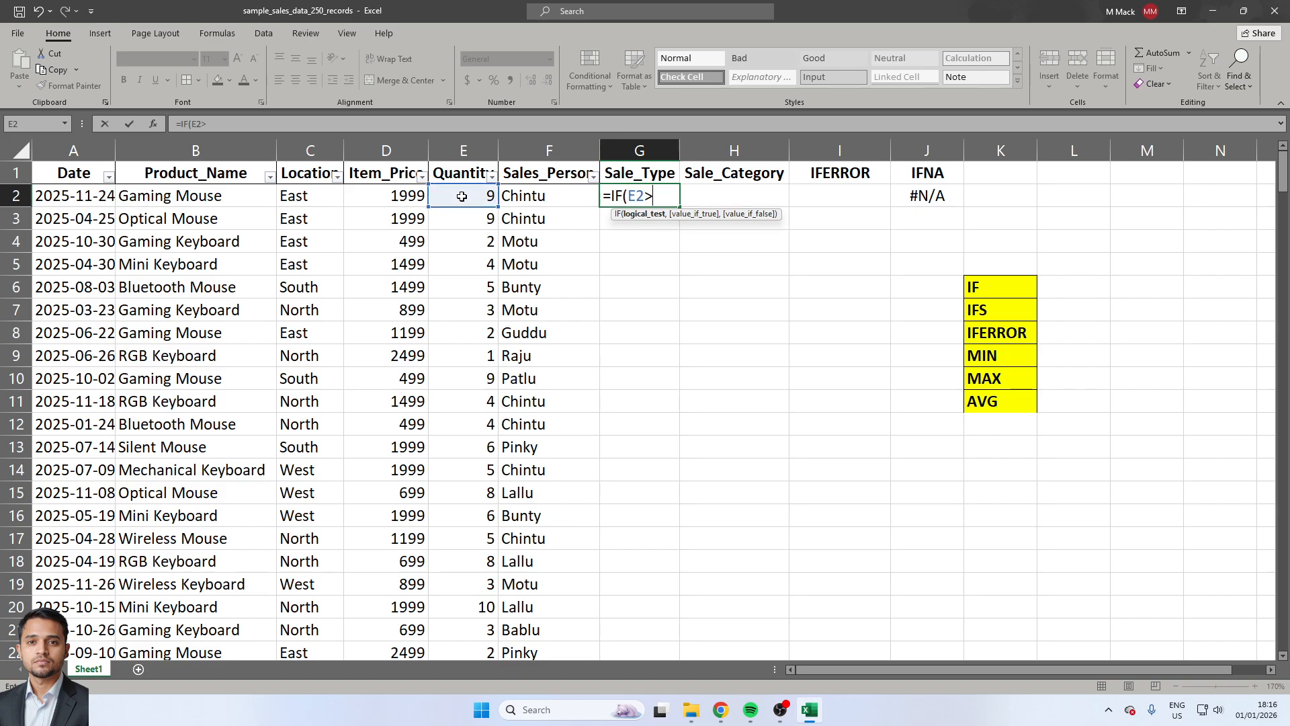
type("5,\"")
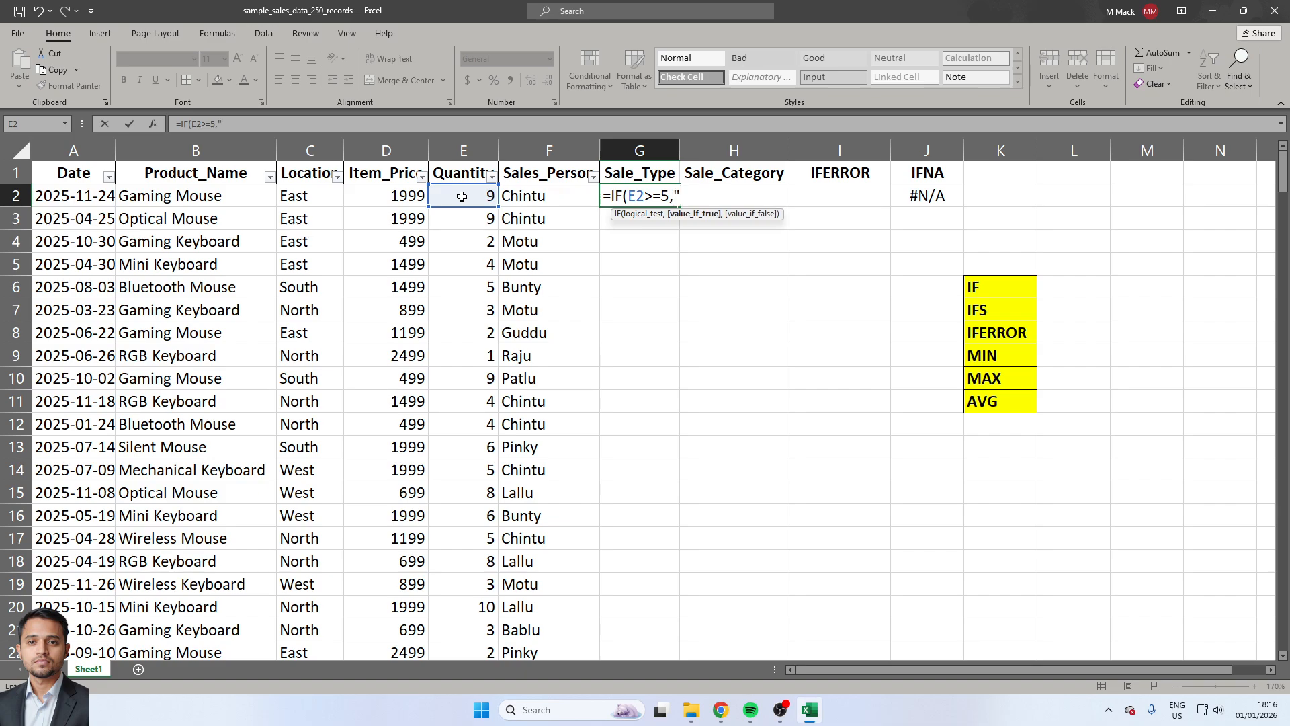
type("Bulk Sale\",")
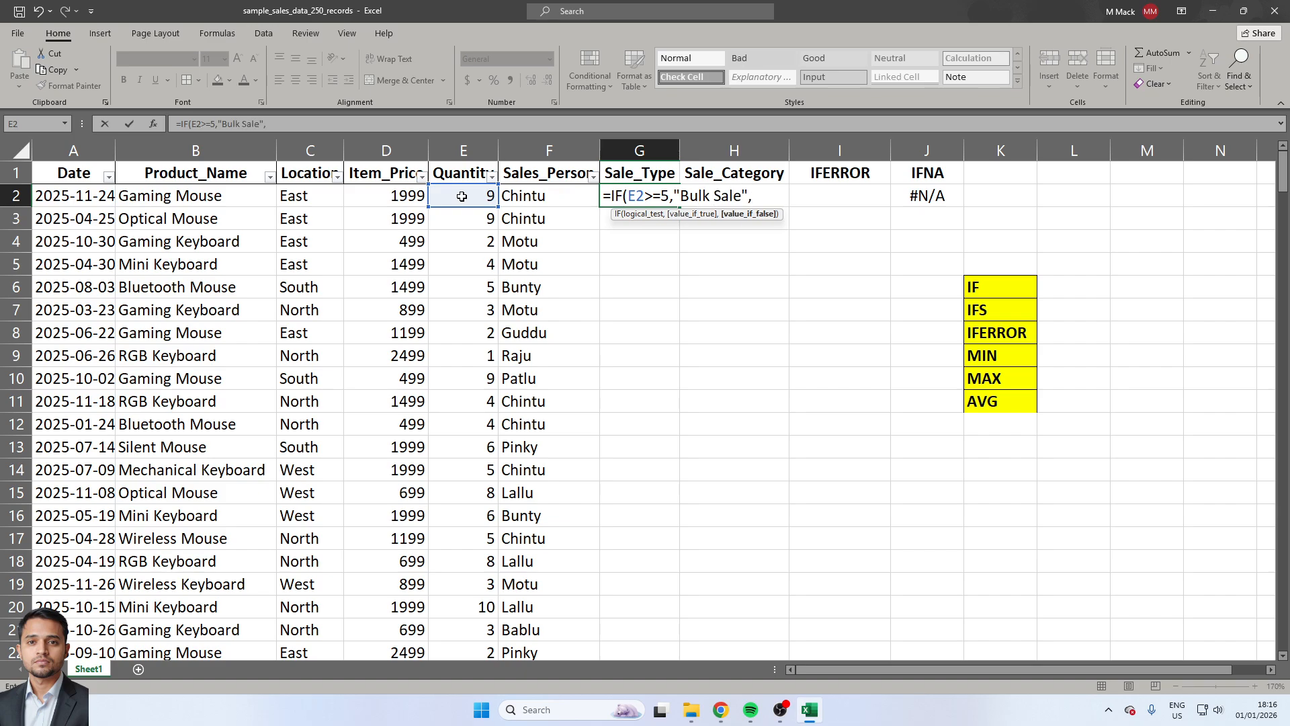
type("\"No mal Sale\")")
Complete the IF formula in G2 so it returns "Bulk Sale" if true and "Normal Sale" if false.
key("Return")
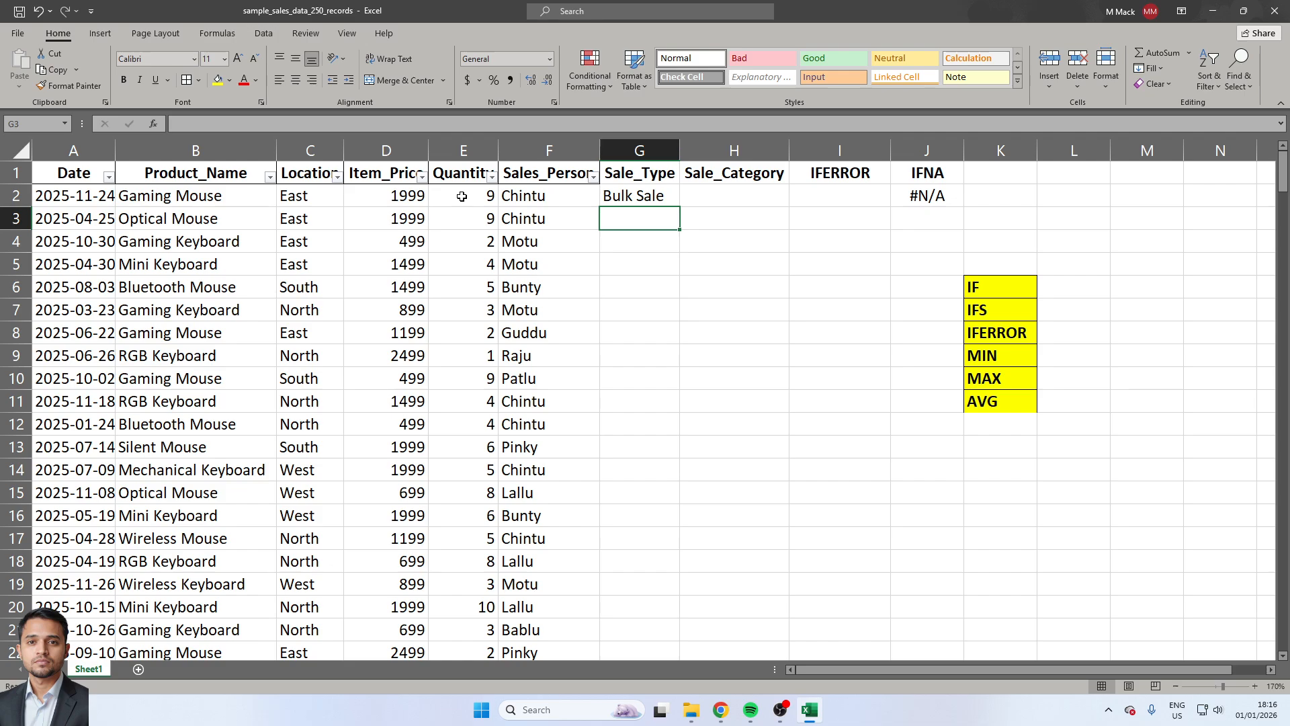
Copy the Sale_Type formula from G2 down through G10.
key("Up")
key("ctrl+c")
key("shift+Down")
key("shift+Down")
key("shift+Down")
key("shift+Down")
key("shift+Down")
key("shift+Down")
key("shift+Down")
key("shift+Down")
key("ctrl+v")
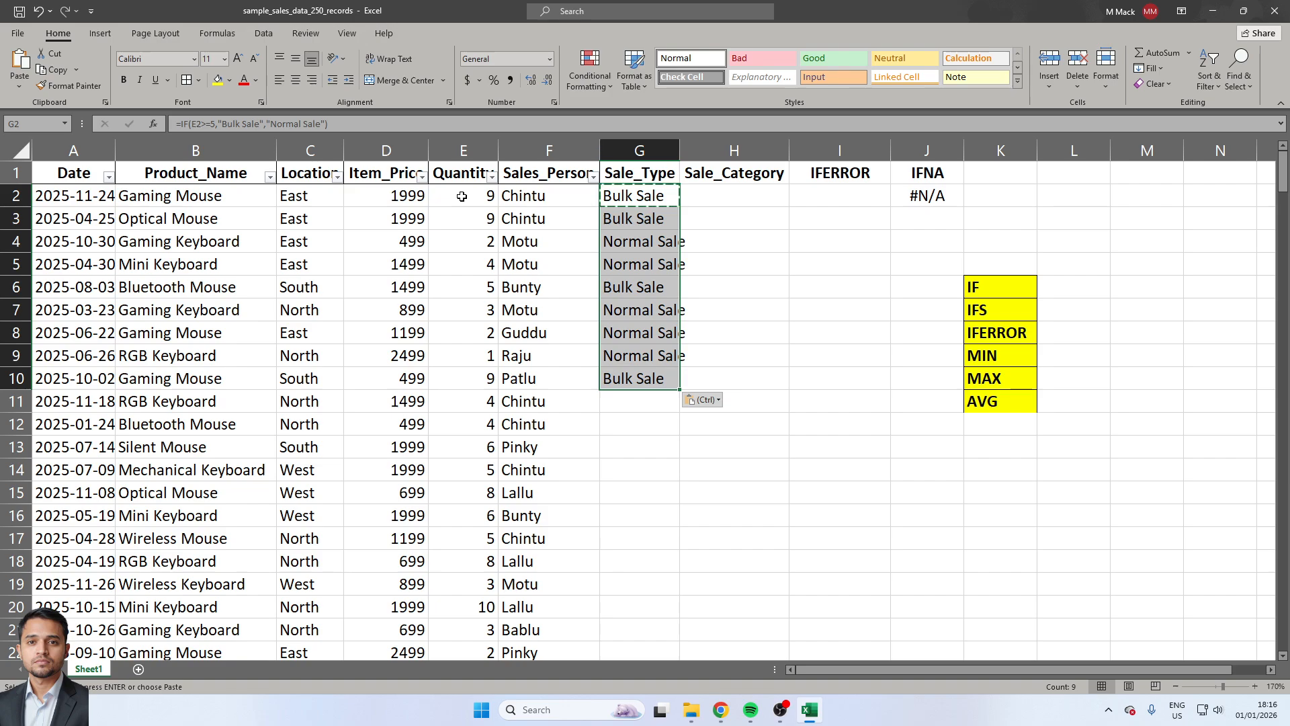
Start an IFS formula in H2 under Sale_Category with D2*E2>=10000 as the first test.
key("Up")
key("ctrl+shift+Down")
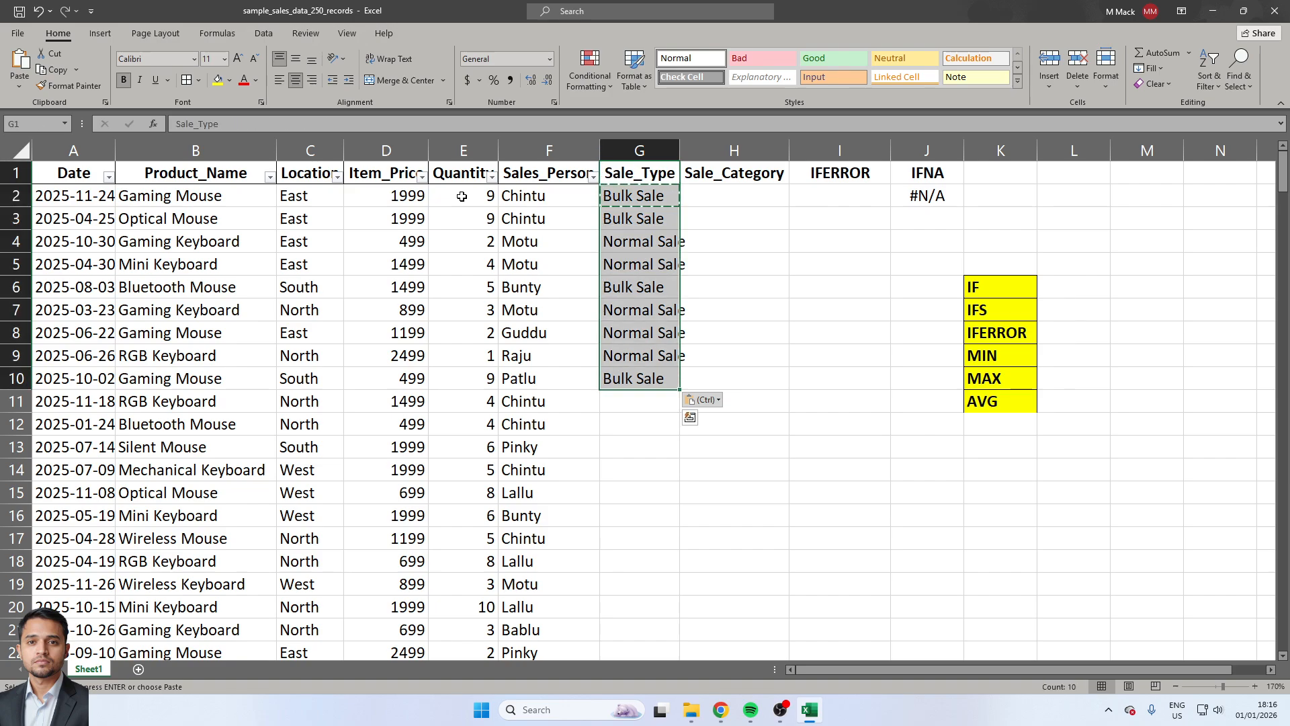
key("Down")
key("Right")
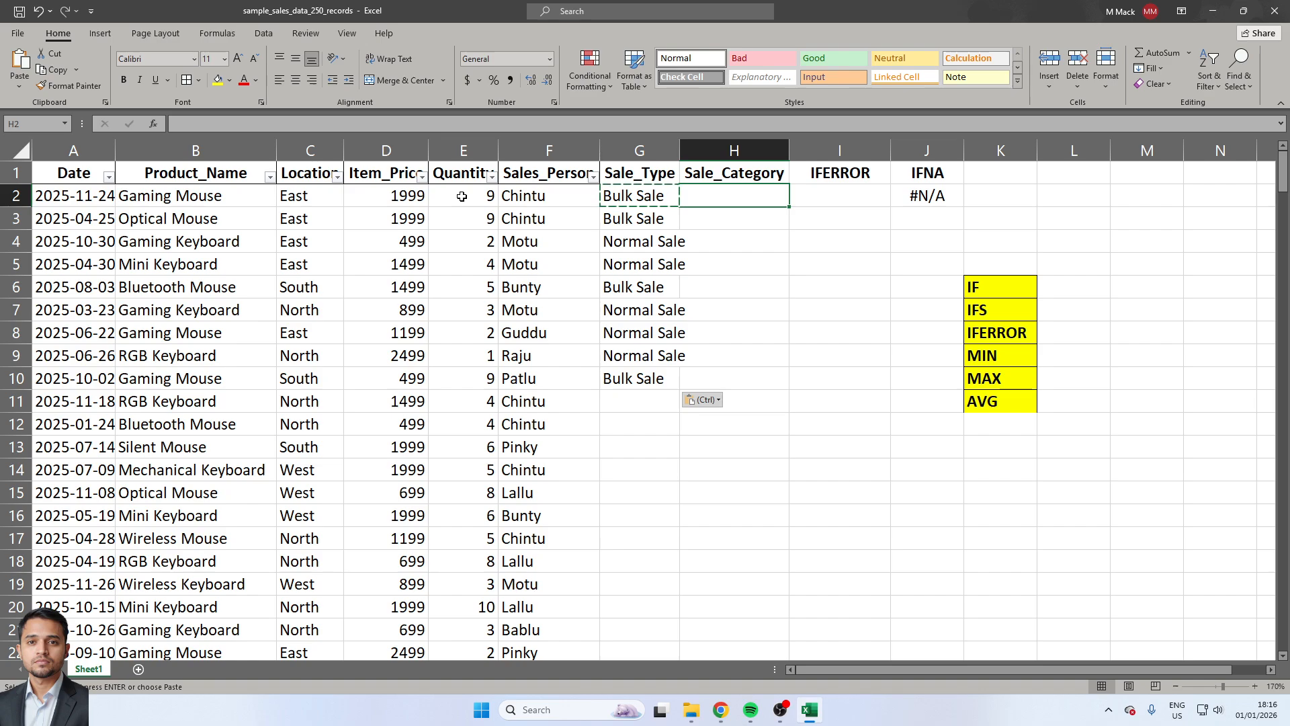
type("=")
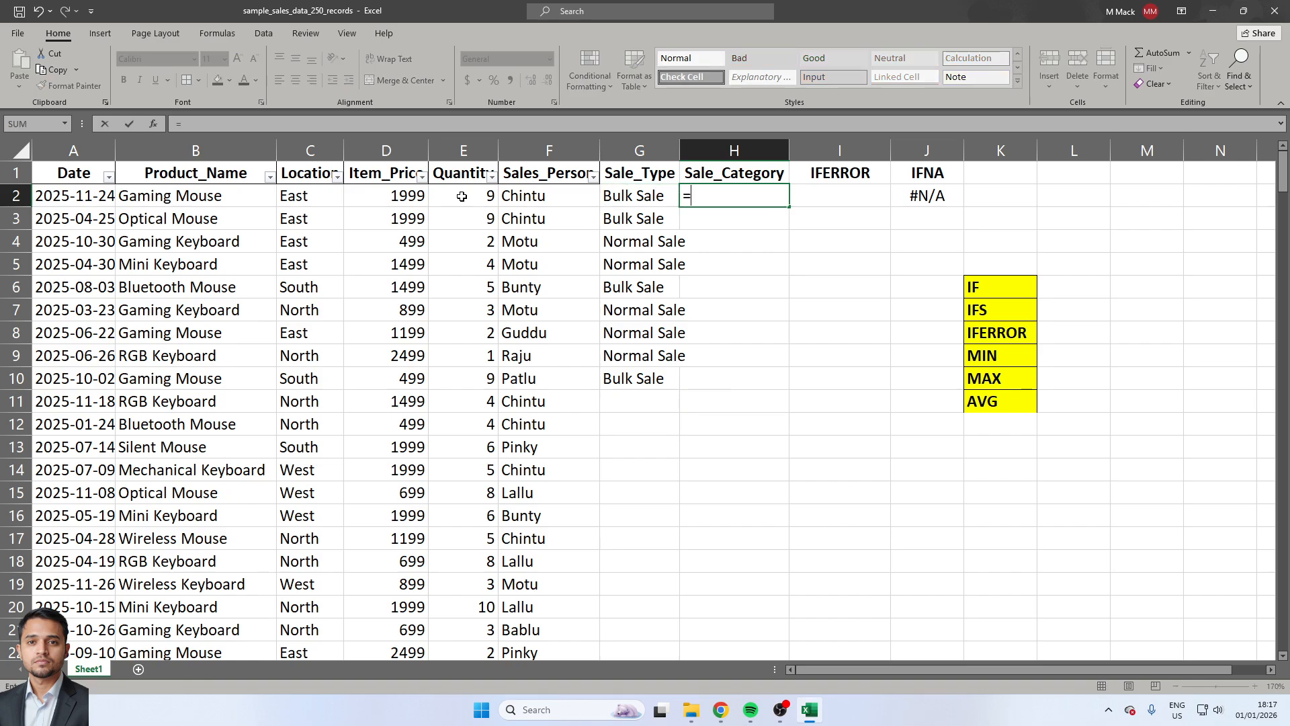
type("if")
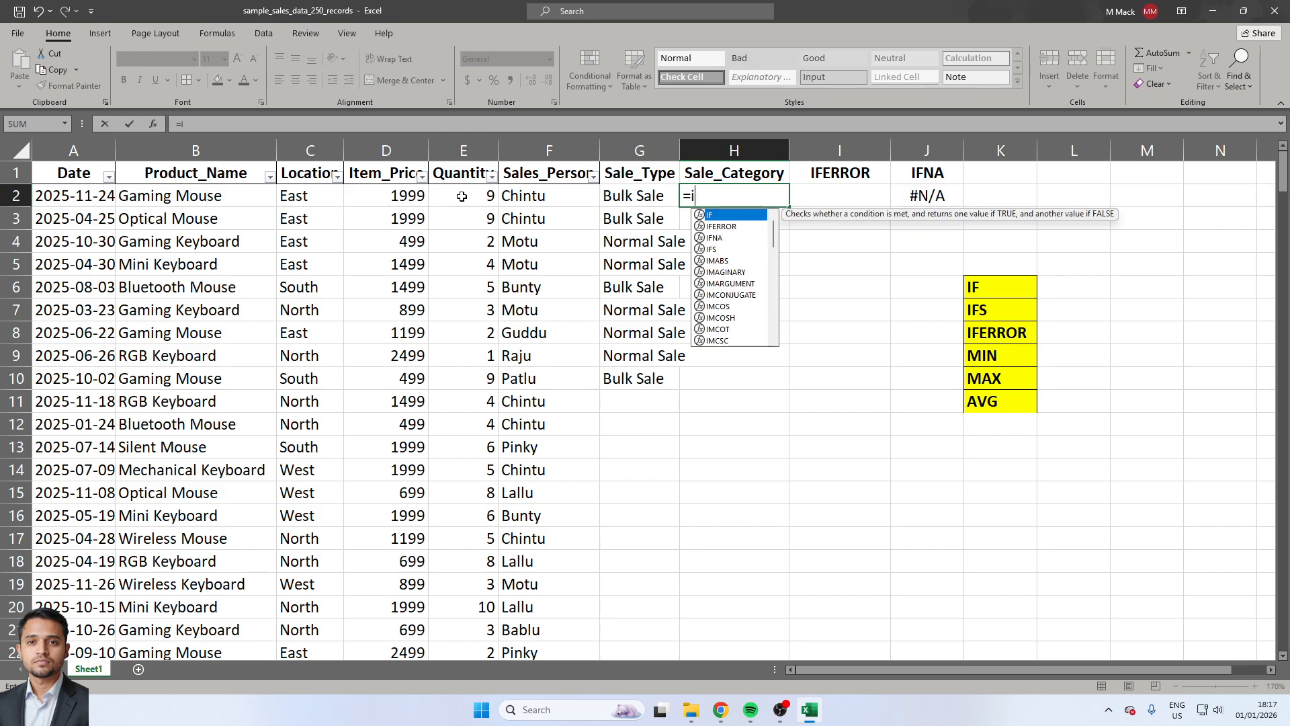
key("Down")
key("Down")
key("Down")
key("Tab")
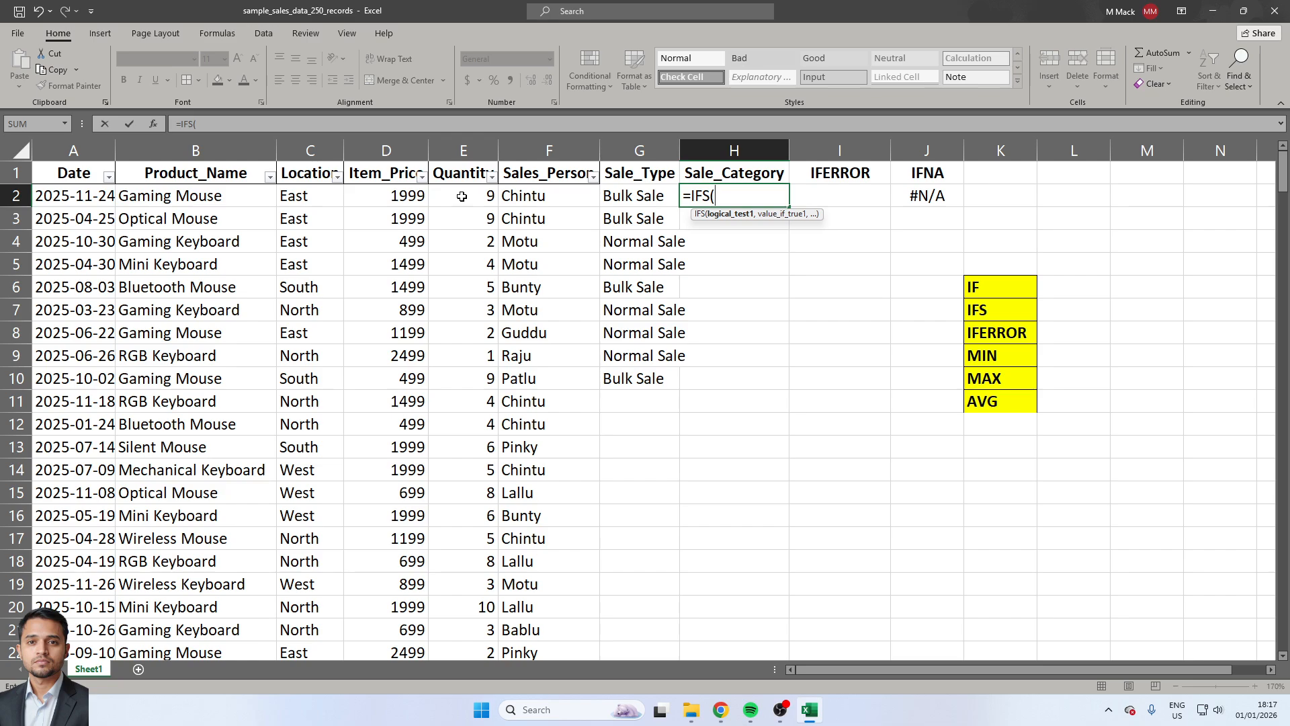
left_click(374, 197)
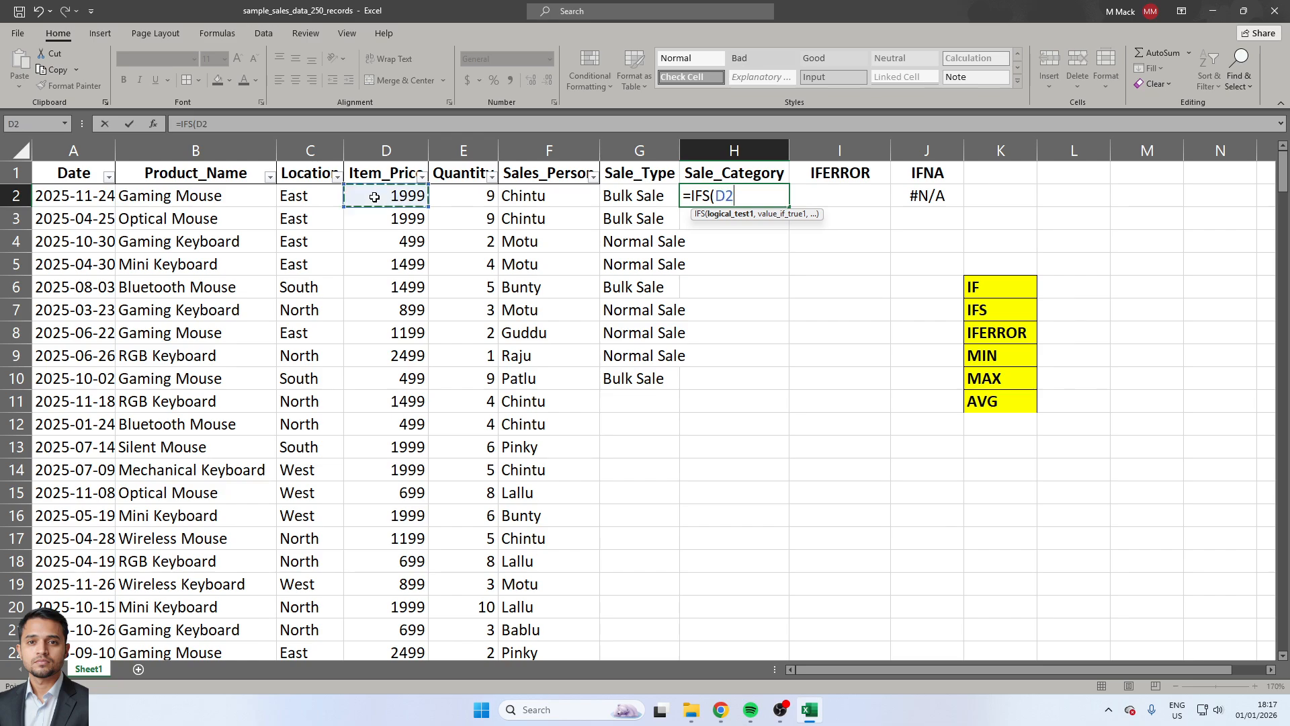
type("*")
left_click(470, 195)
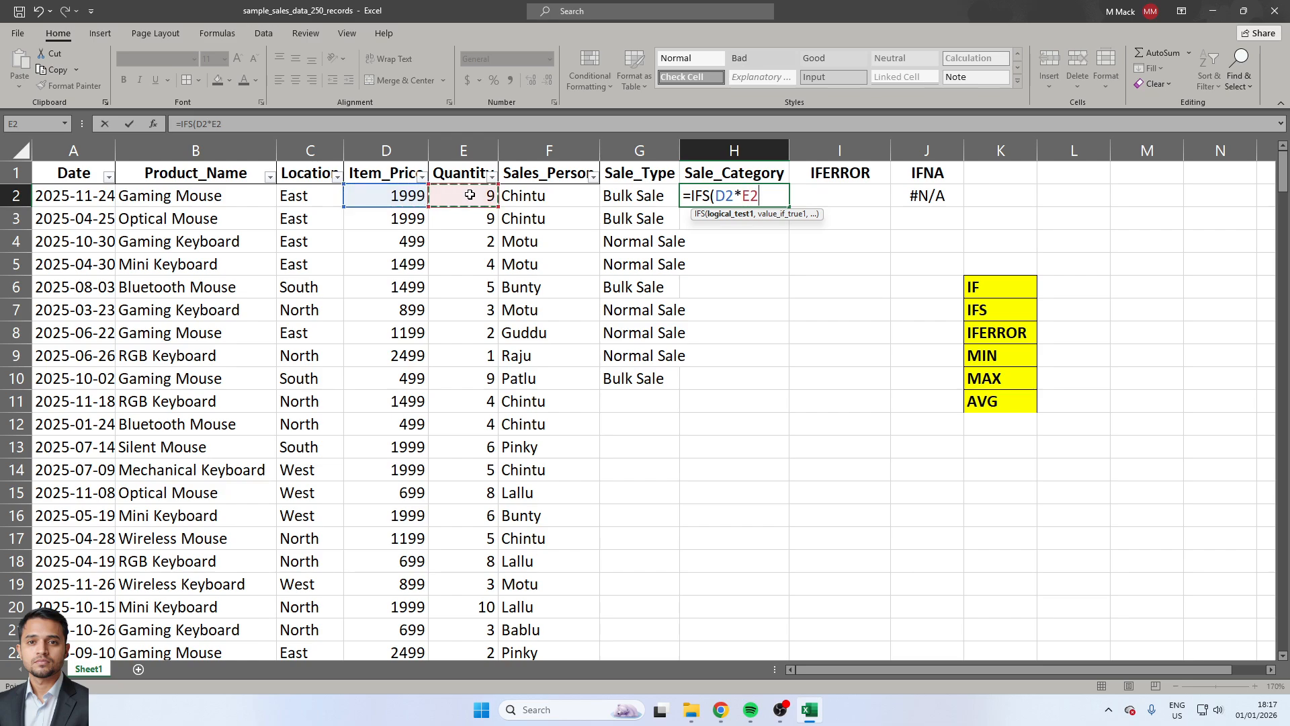
type(">=1000")
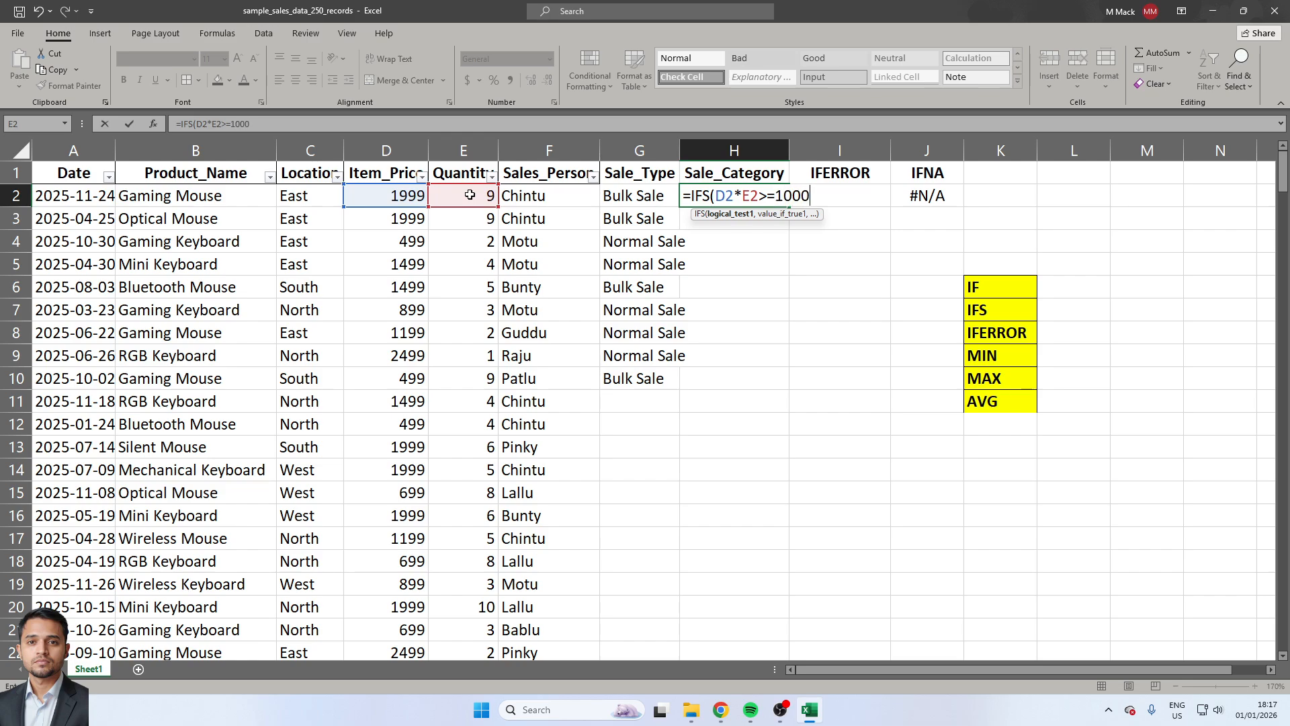
type("0,\"Hi")
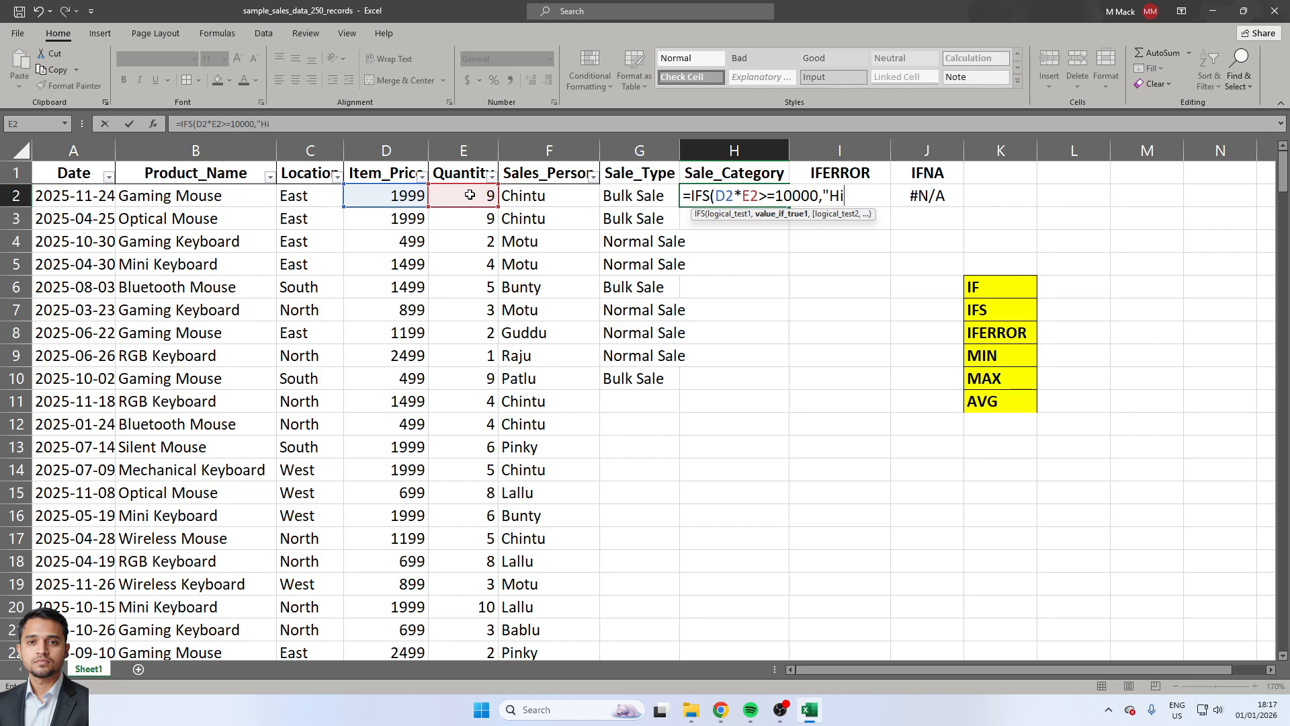
type("gh Sale\",")
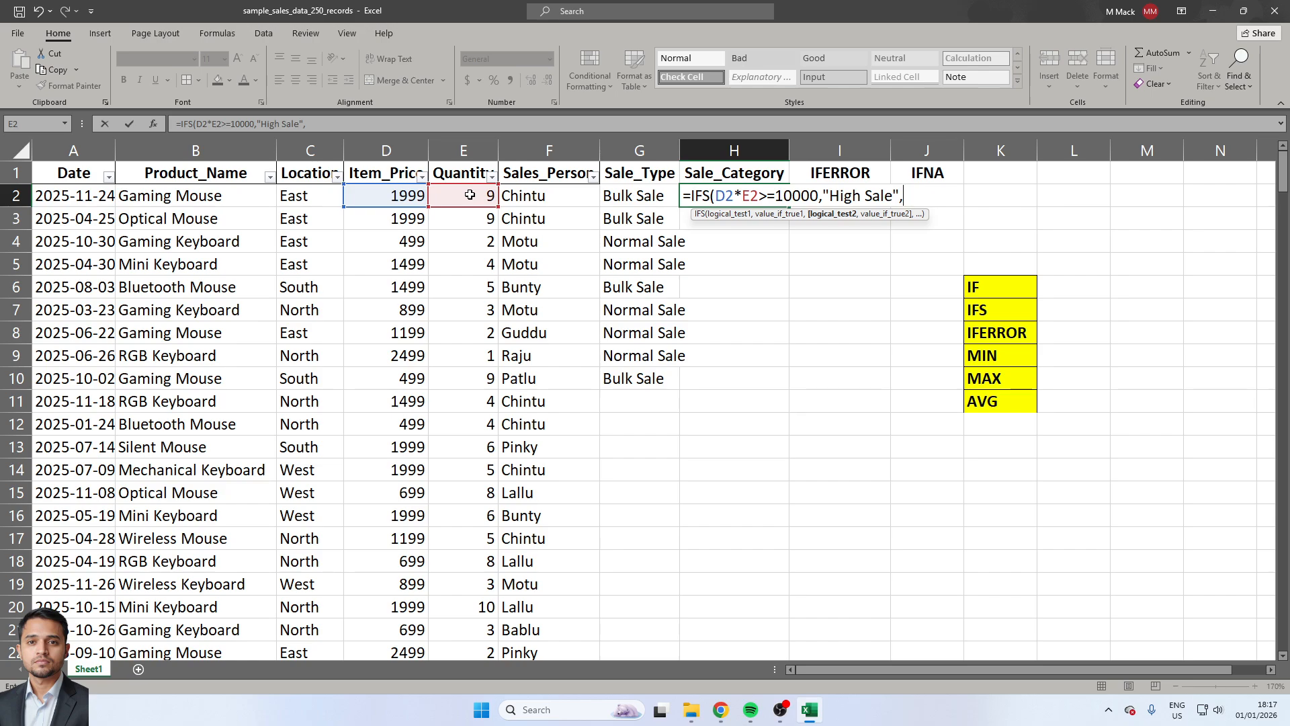
Add a second condition to the IFS formula, D2*E2>=5000, that returns "Medium Sale".
left_click(398, 195)
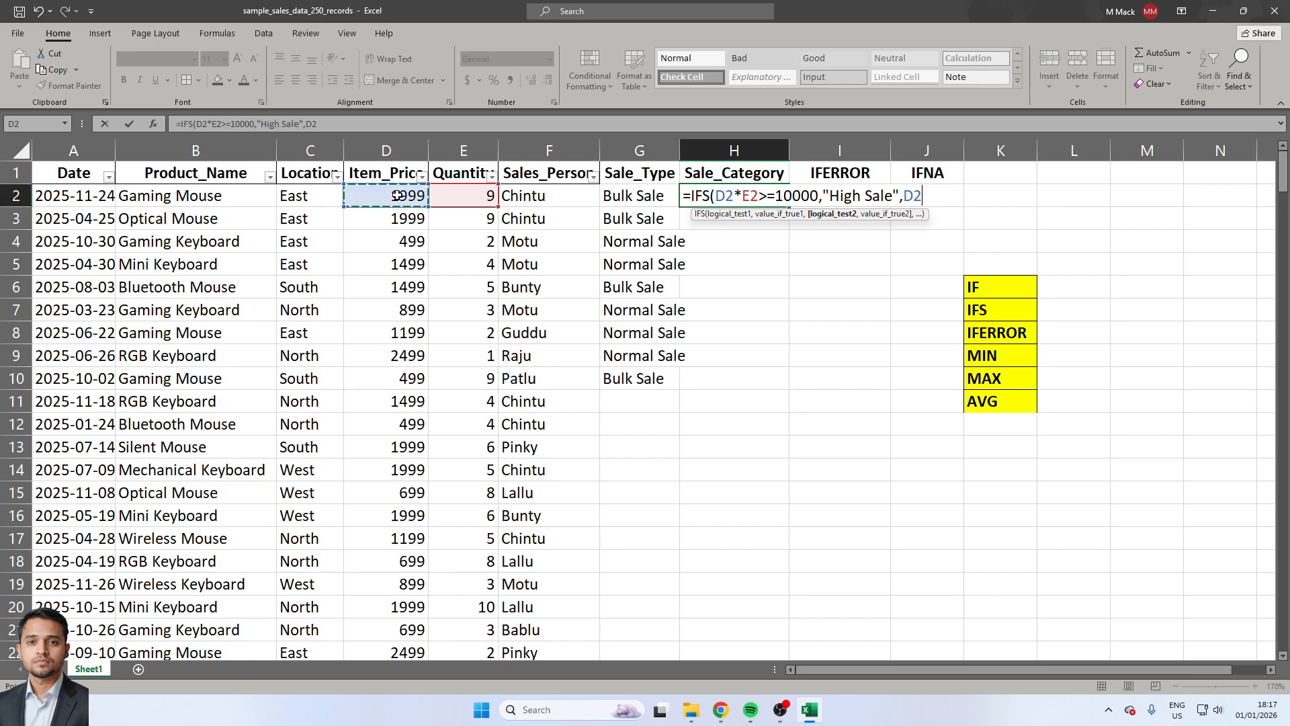
type("*")
left_click(476, 196)
type(">")
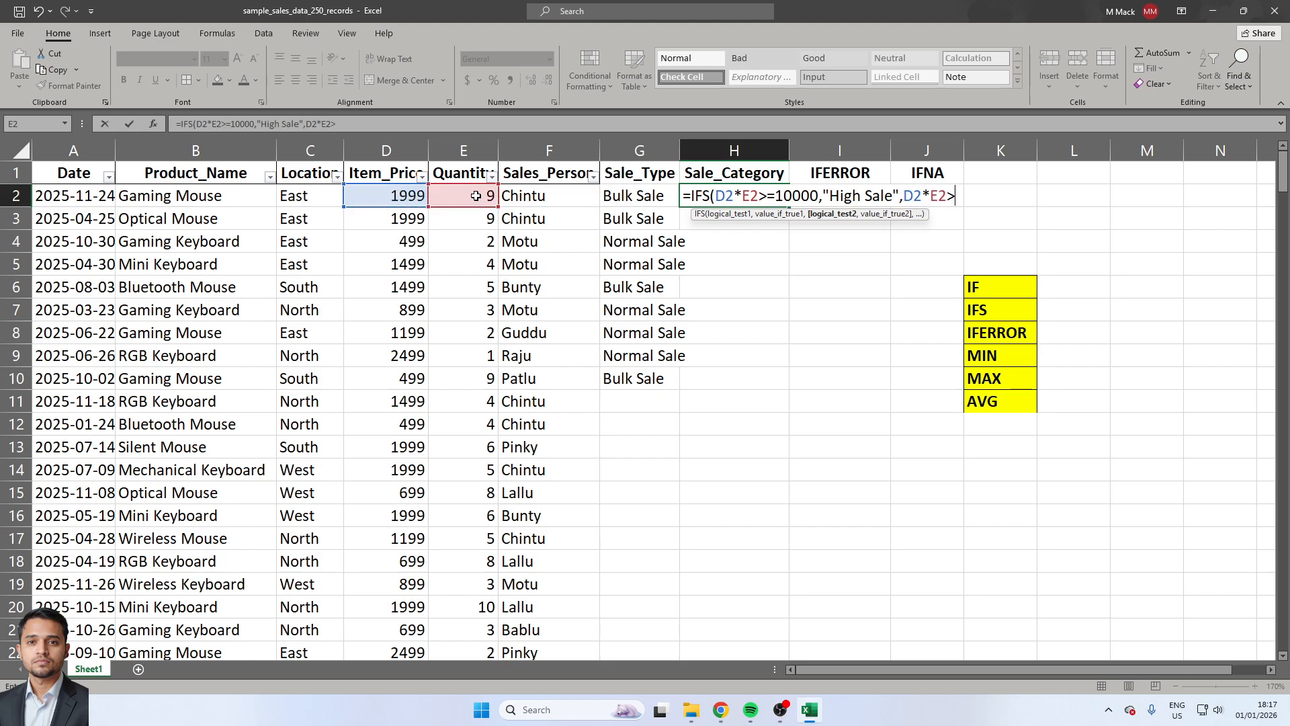
type("=5000,\"")
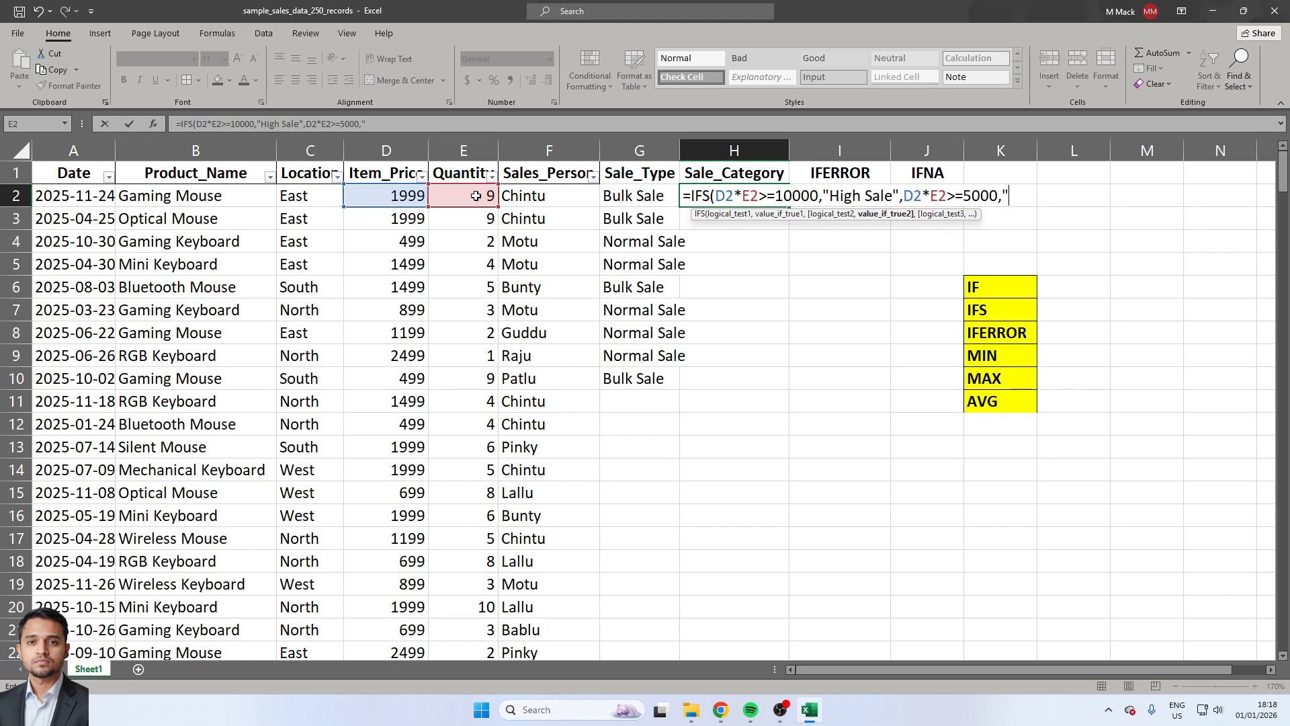
type("Me")
type("dium")
type(" Sale\"")
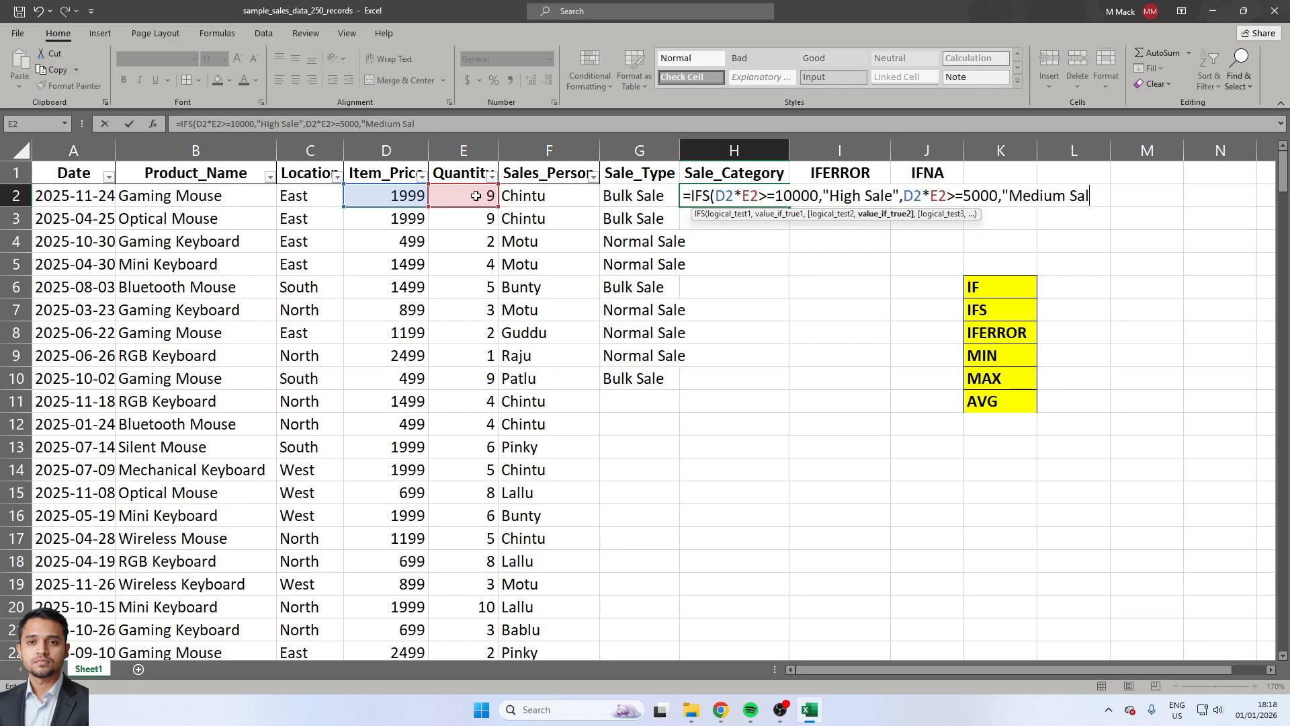
type(",")
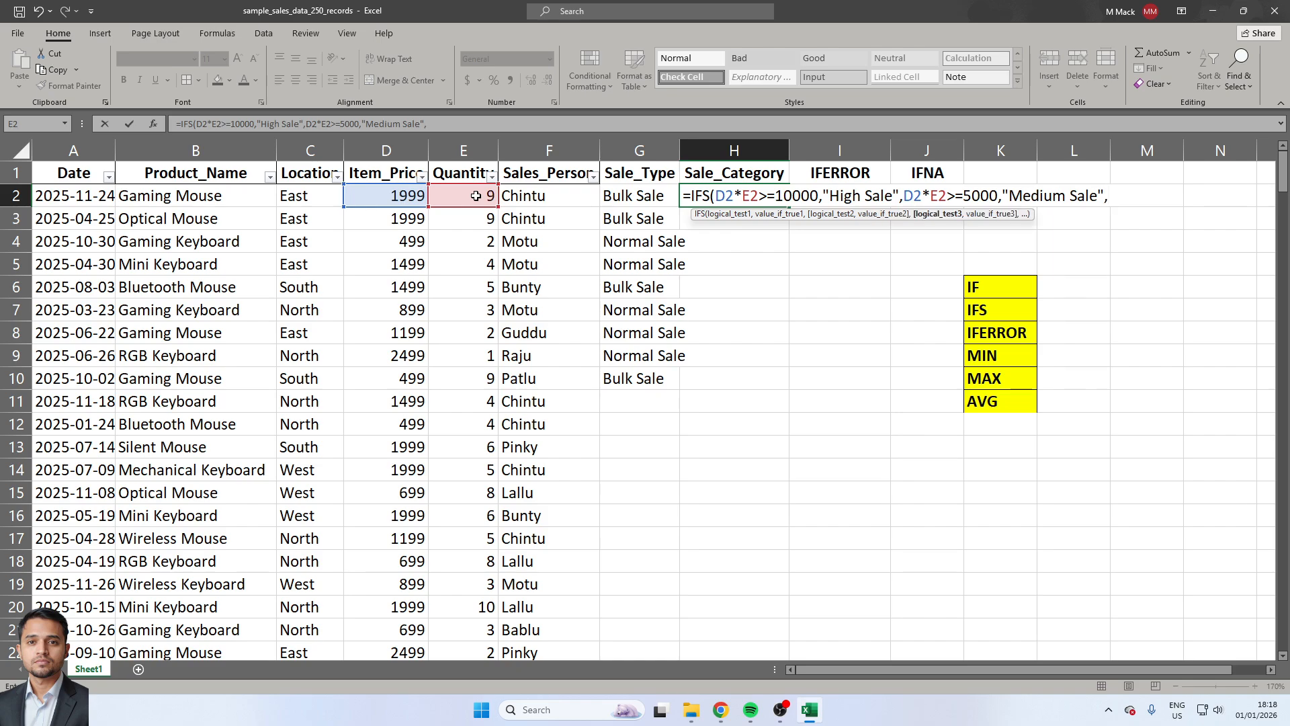
Add a third condition, D2*E2<5000, that returns "Low Sale", and complete the IFS formula in H2.
left_click(401, 196)
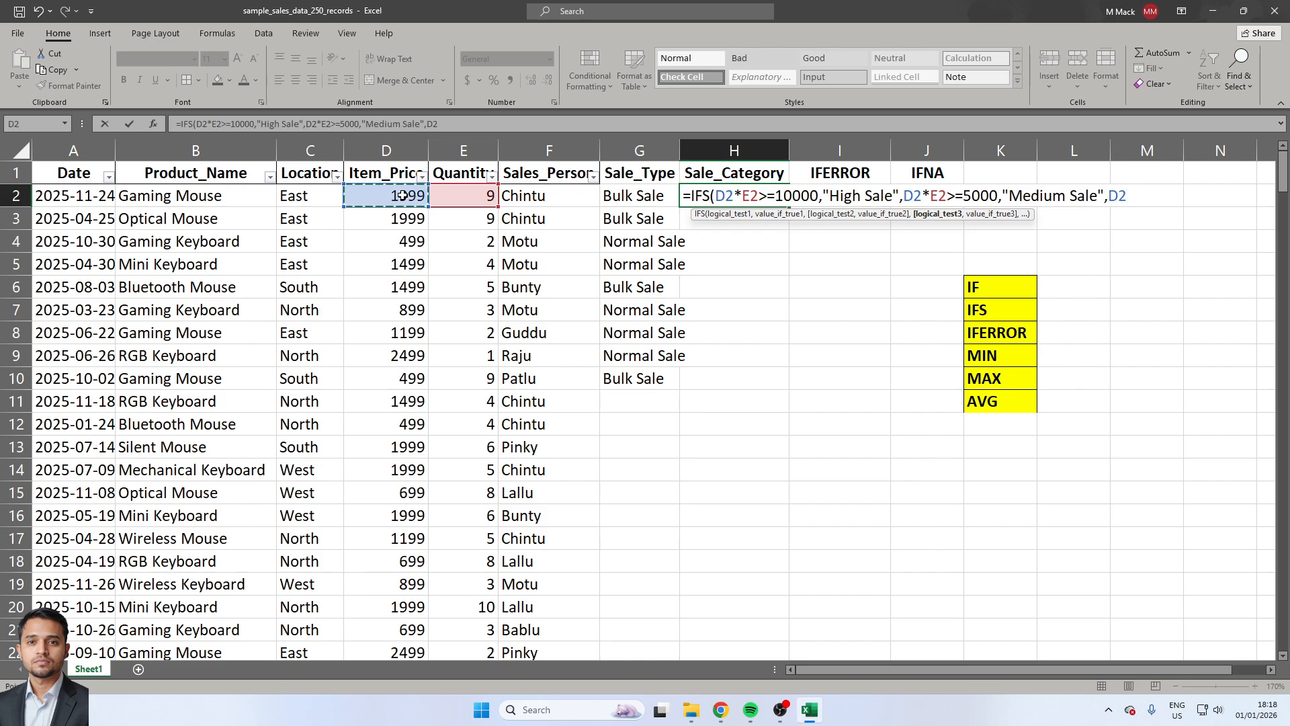
type("*")
left_click(468, 202)
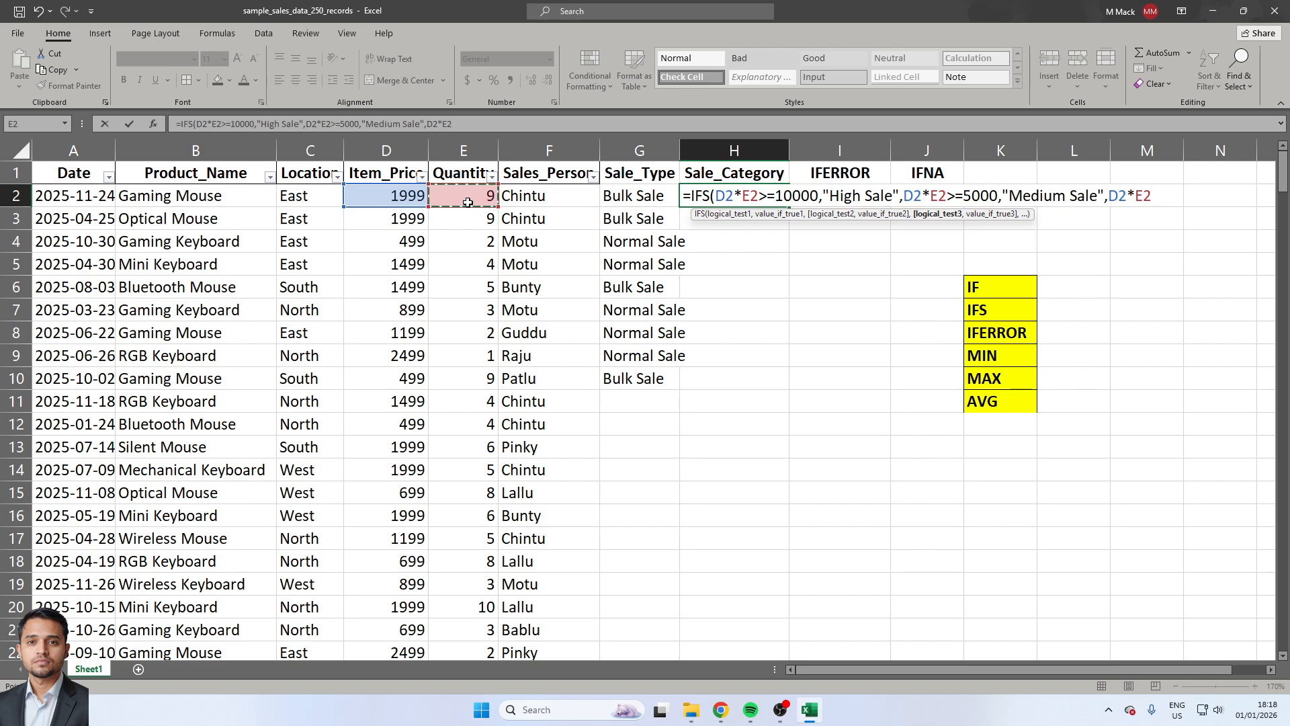
type("<5000,\"")
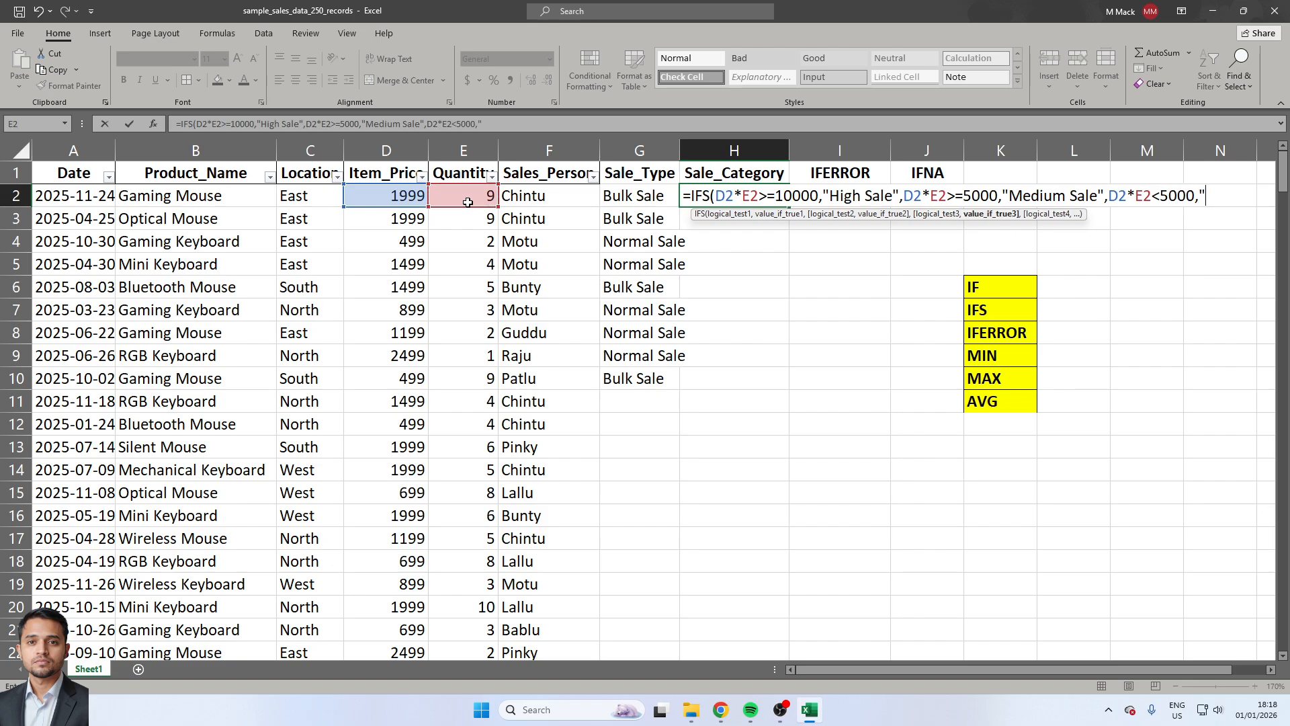
type("Low Sale\")")
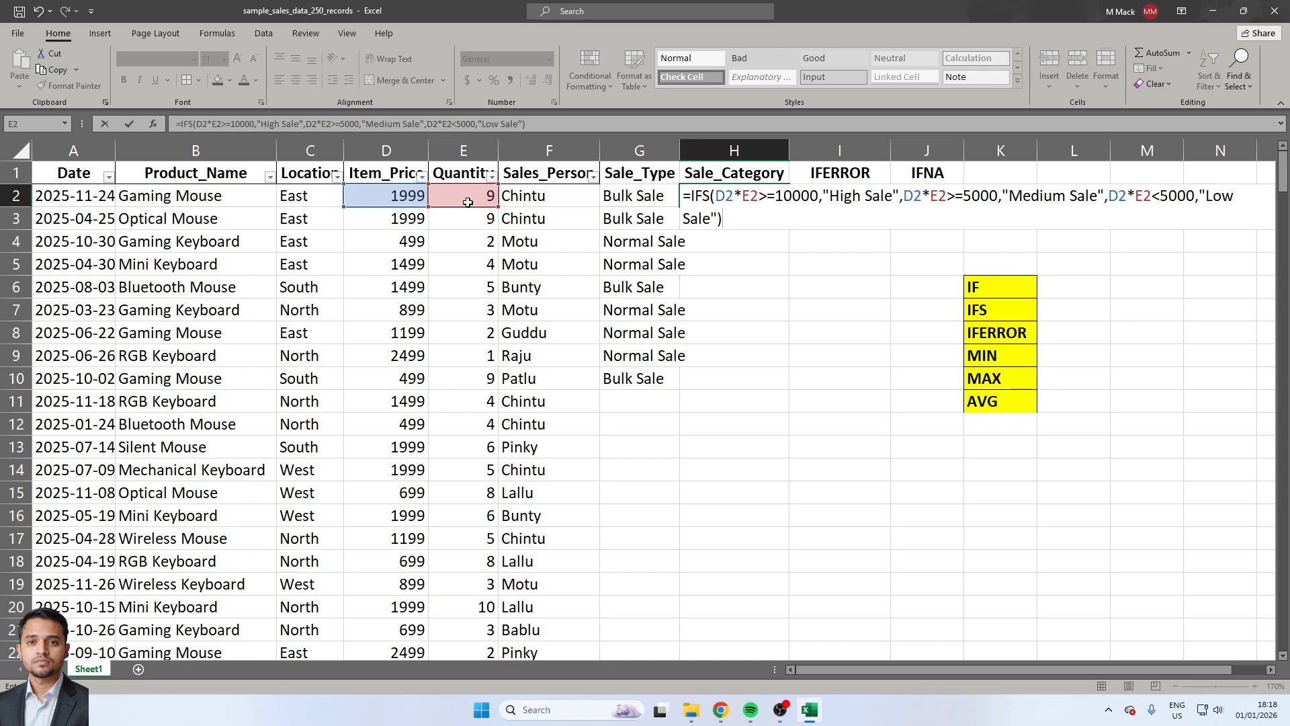
key("Return")
Copy the Sale_Category formula from H2 down through H10.
key("shift+Up")
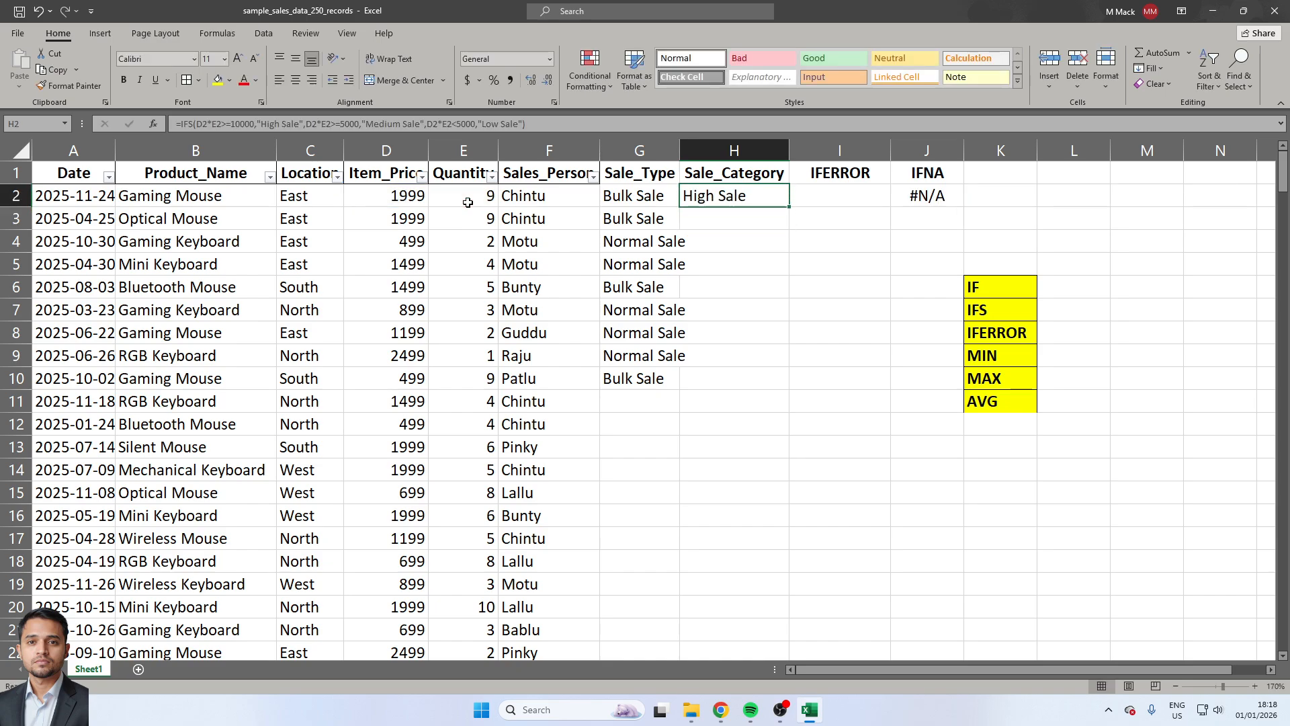
key("ctrl+c")
key("shift+Down")
key("shift+Down")
key("shift+Down")
key("shift+Down")
key("shift+Down")
key("shift+Down")
key("shift+Down")
key("shift+Down")
key("shift+Down")
key("shift+Up")
key("shift+Up")
key("shift+Up")
key("shift+Down")
key("ctrl+v")
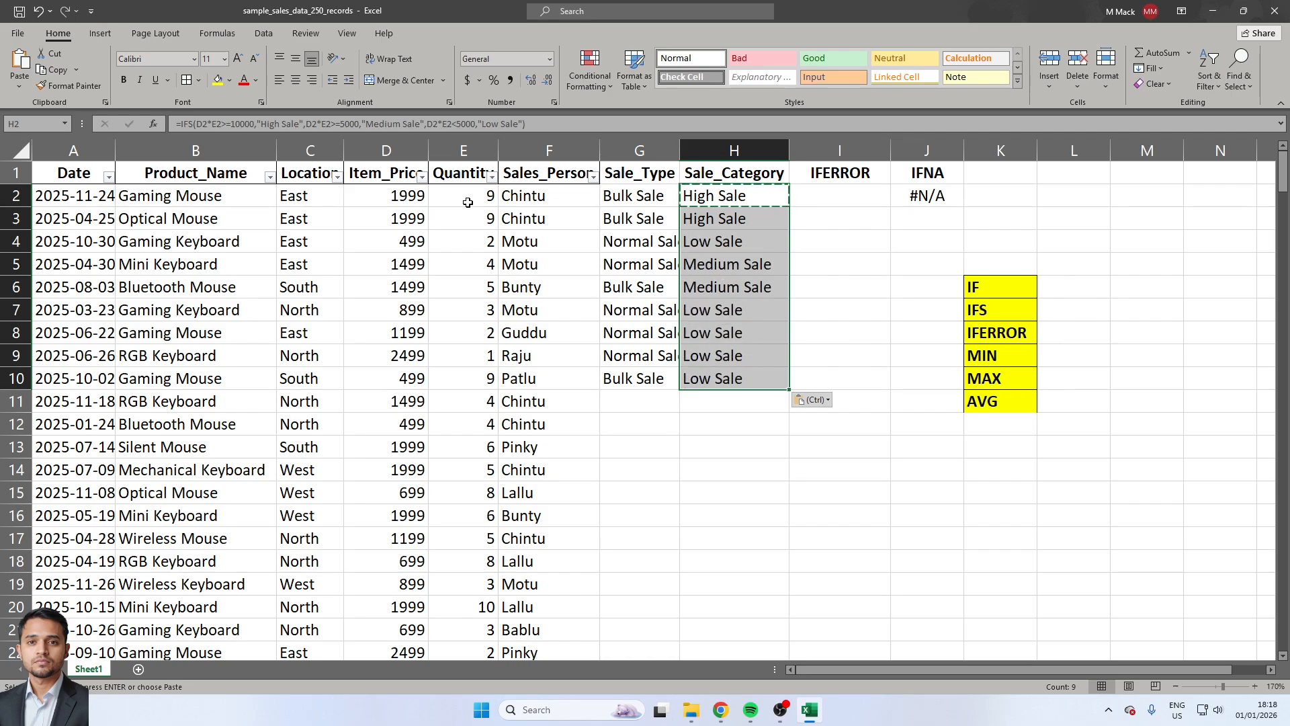
Enter the formula =D2/E2 in I2 under IFERROR to divide the item price by the quantity.
key("Right")
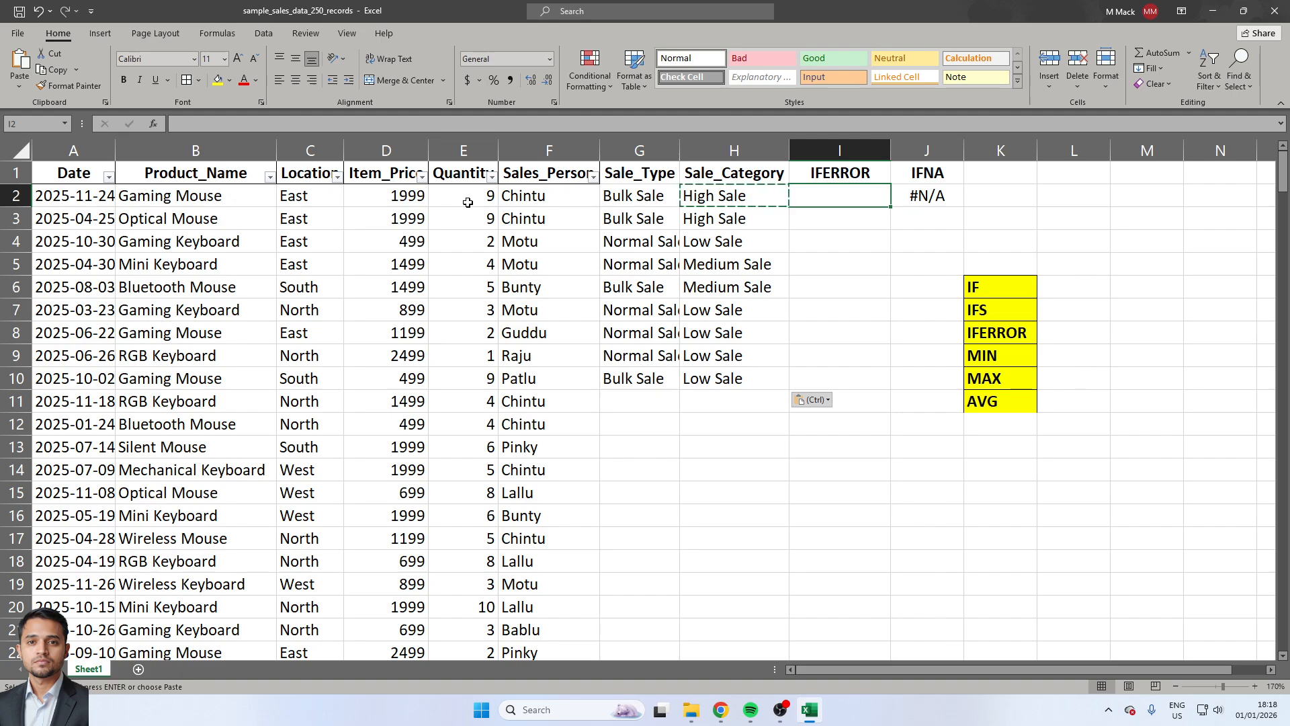
type("=")
key("Left")
key("Left")
key("Left")
key("Left")
key("Left")
type("/")
key("Left")
key("Left")
key("Left")
key("Left")
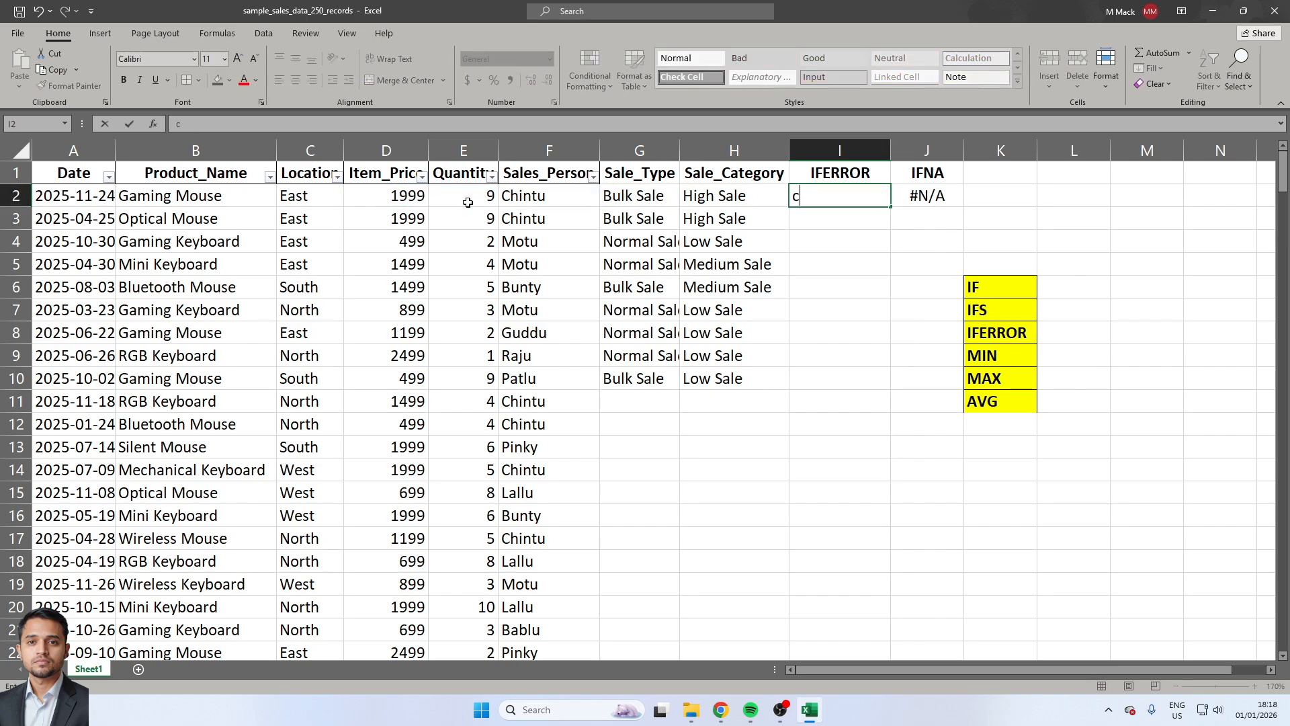
Copy the division formula from I2 down through I5.
key("ctrl+c")
key("shift+Down")
key("shift+Down")
key("shift+Down")
key("ctrl+v")
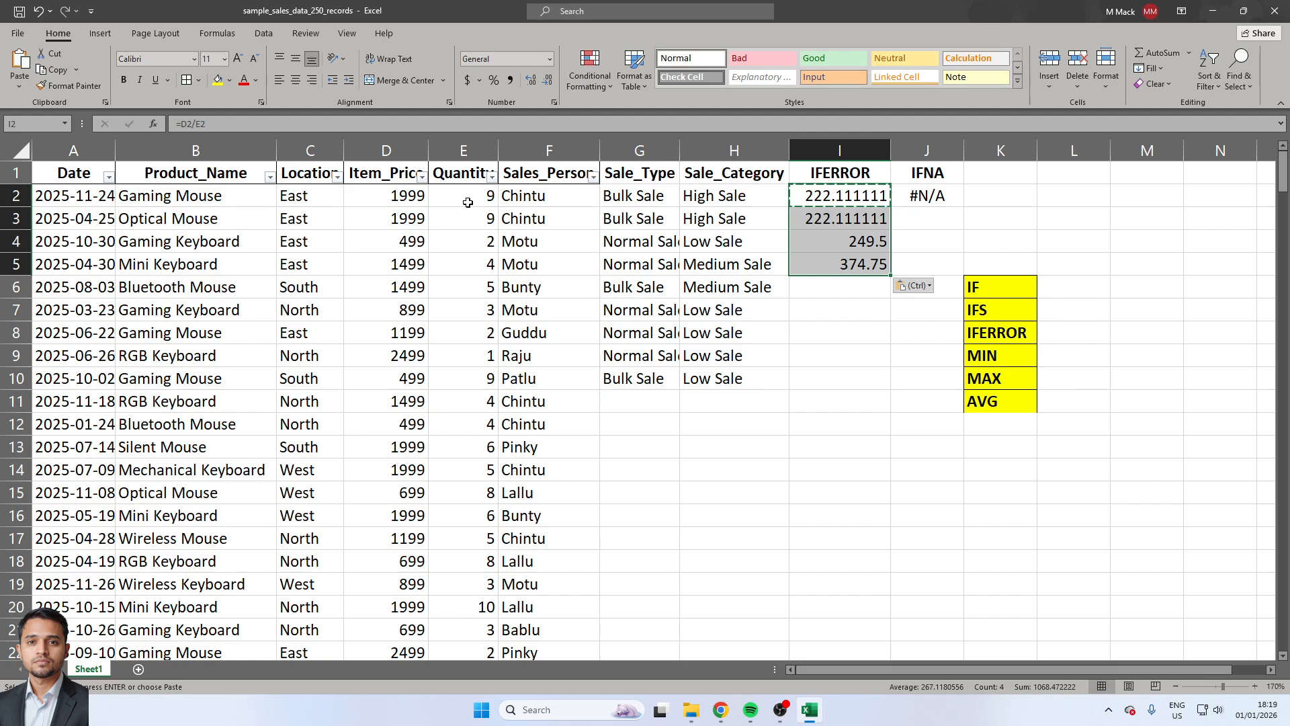
Replace the quantity in E3 with the text "as" to provoke a formula error.
key("Left")
key("Left")
key("Left")
key("Down")
key("Left")
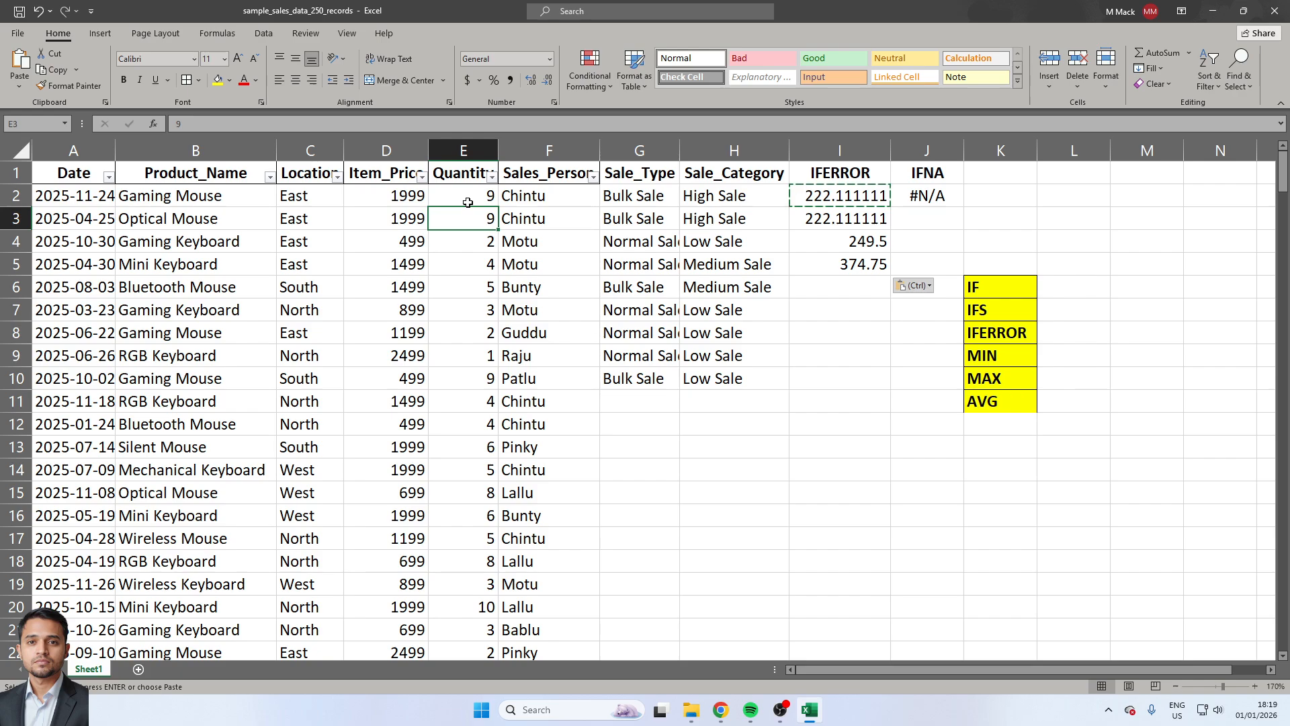
type("as")
key("Return")
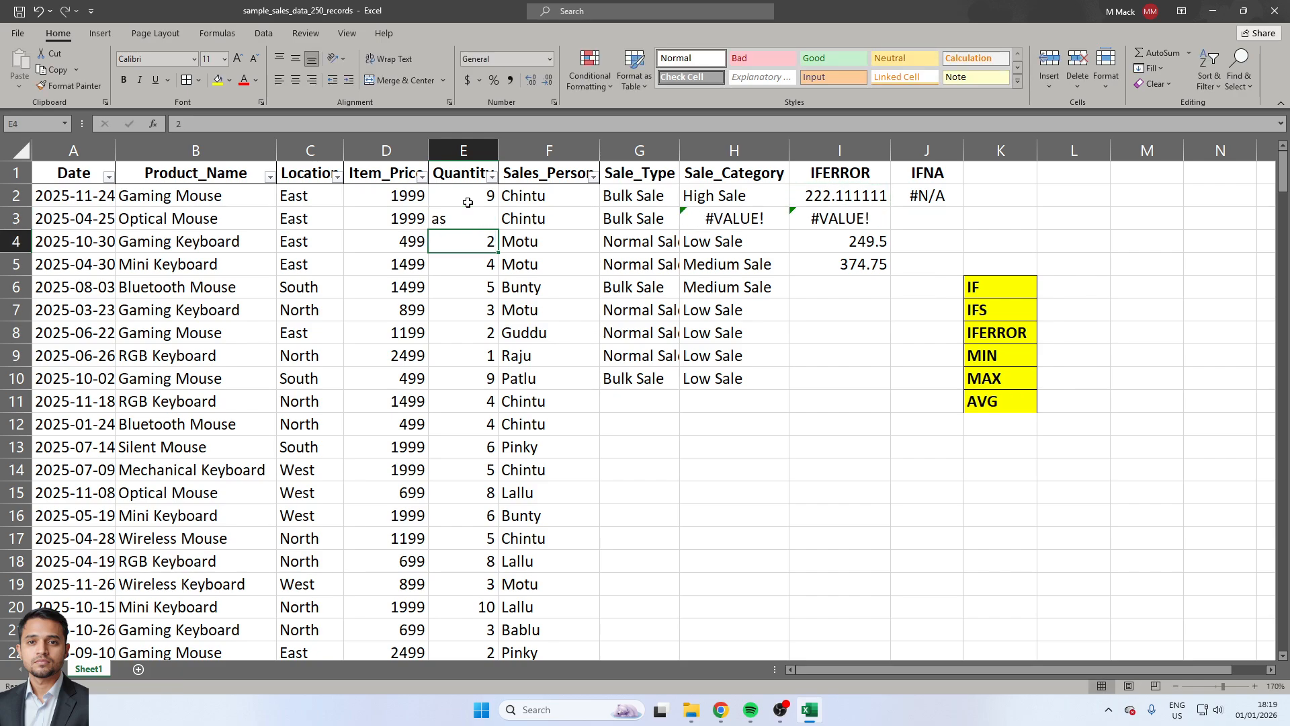
Wrap the D2/E2 division in I2 in an IFERROR function.
key("Right")
key("Right")
key("Right")
key("Right")
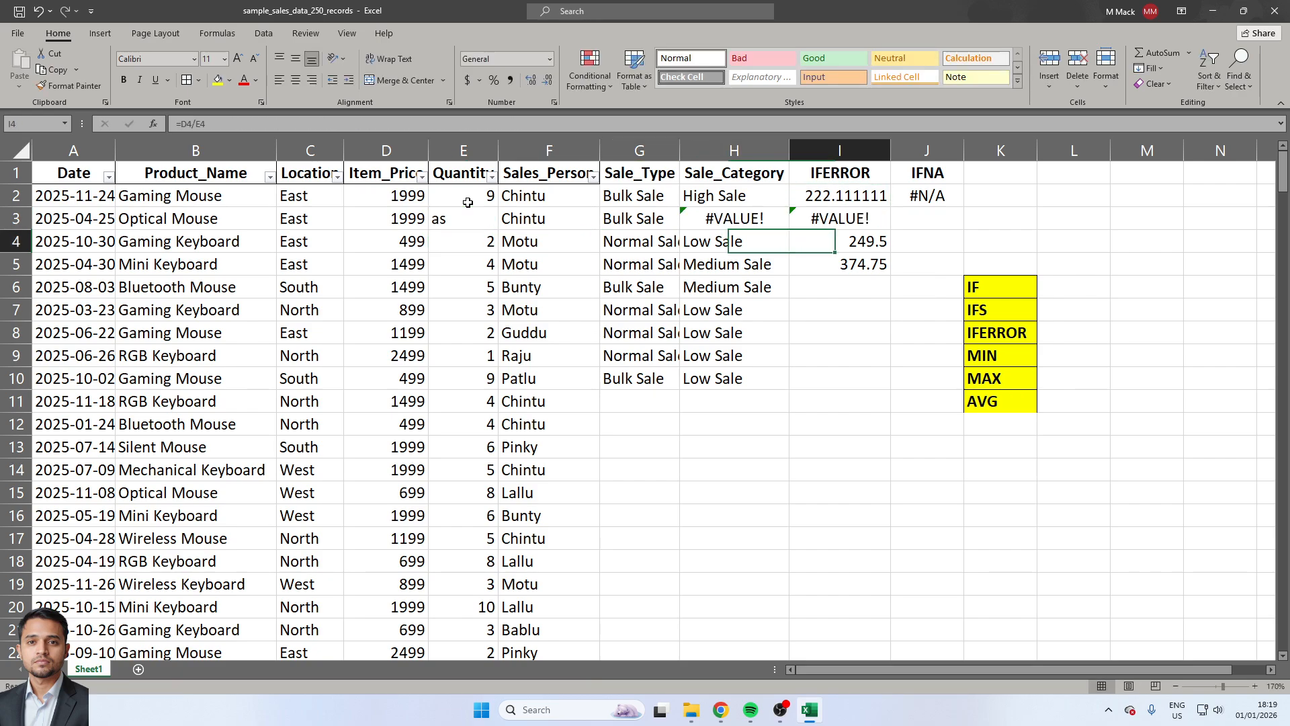
key("Up")
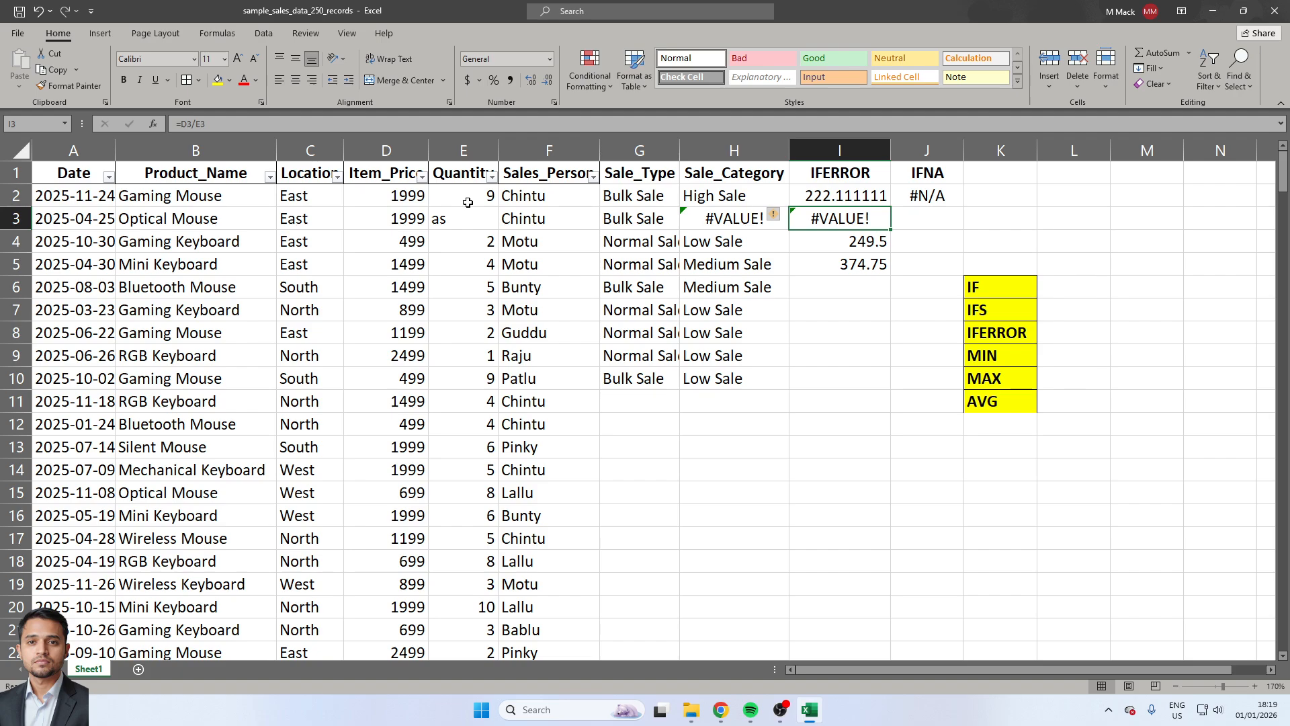
key("Up")
key("F2")
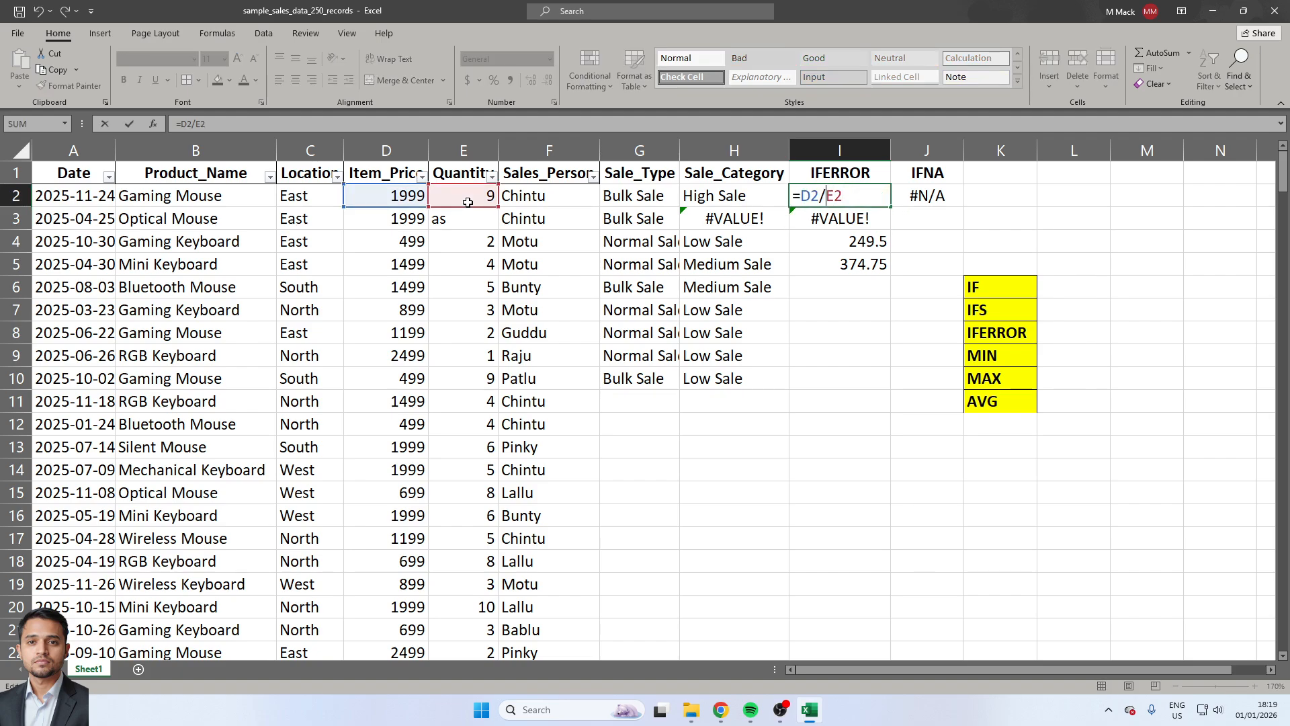
key("Home")
key("Right")
type("IFERROR(")
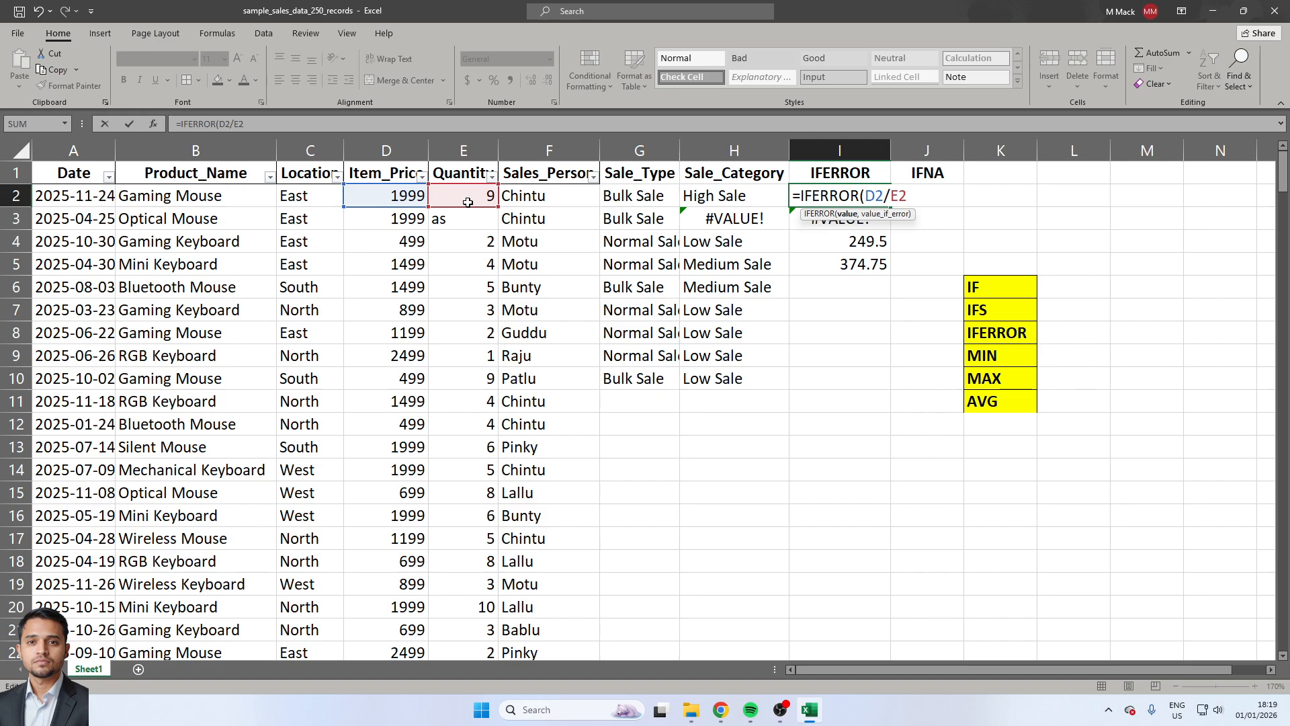
Add "Please Check Data" as the value returned on error and complete the IFERROR formula in I2.
left_click(926, 195)
type(",\"Pleas")
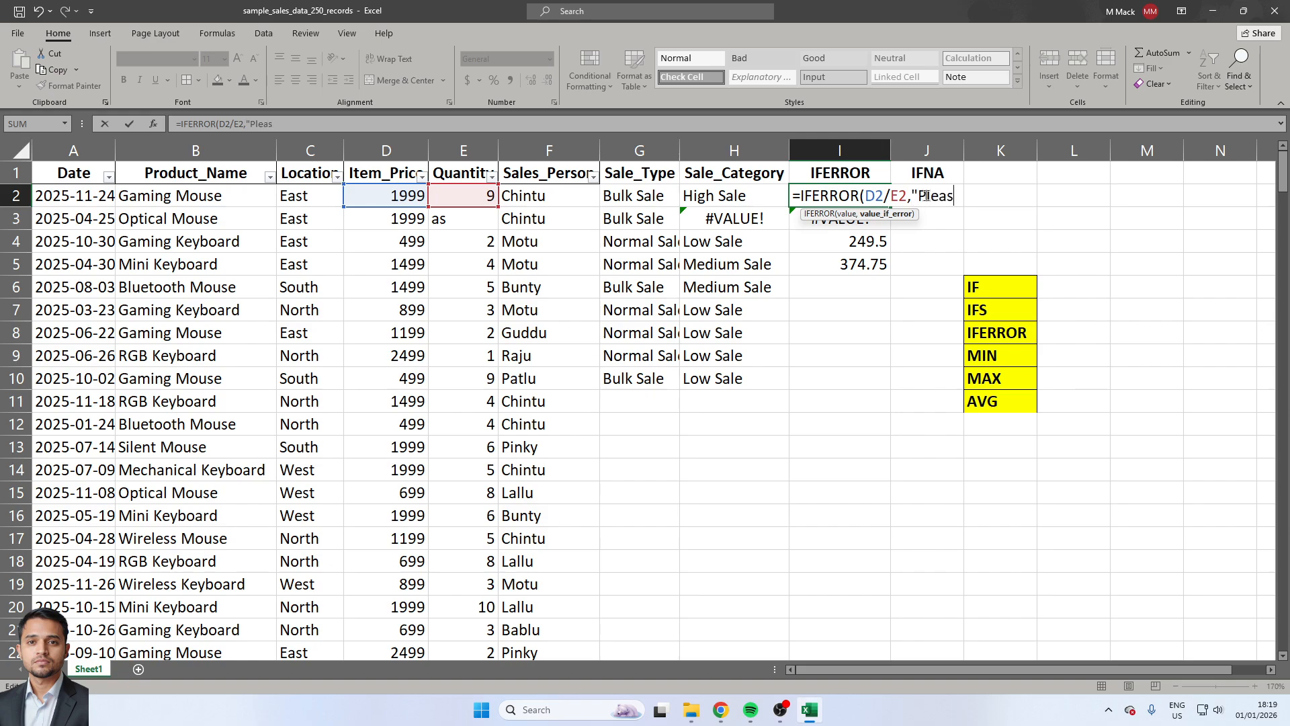
type("e Check Data\")")
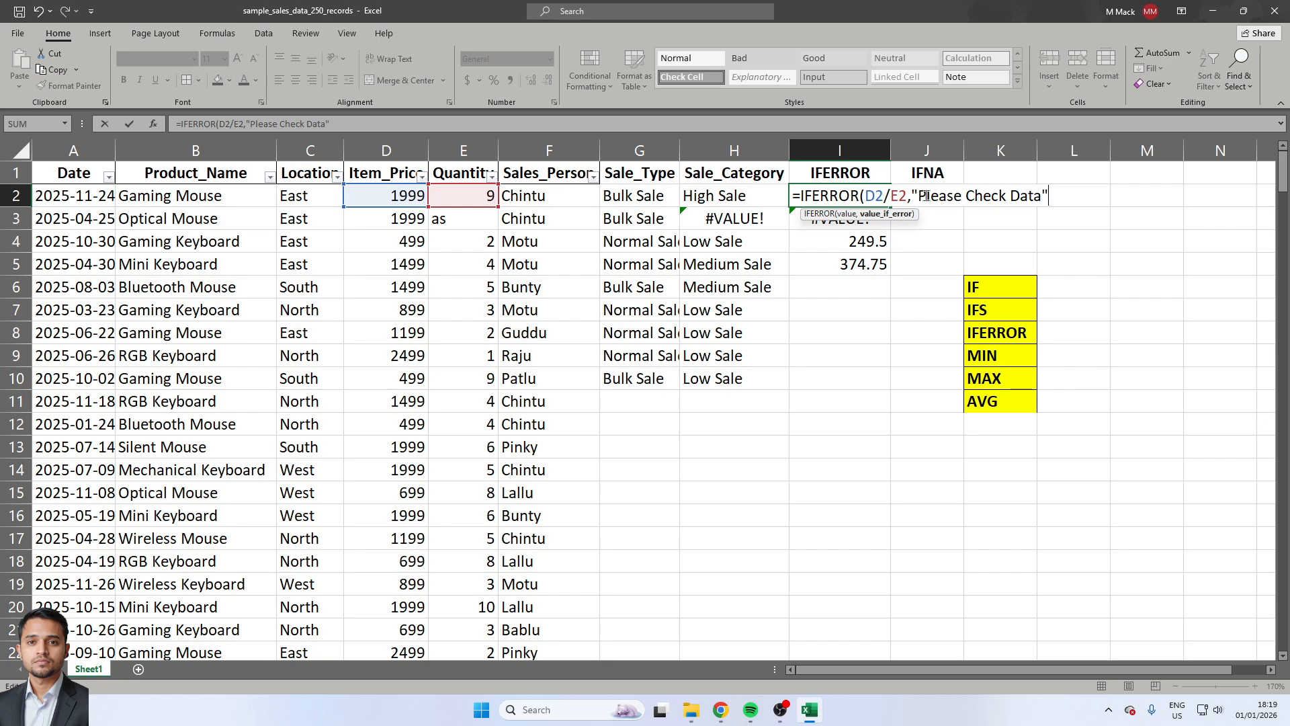
key("Return")
Copy the IFERROR formula from I2 down through I5.
key("Up")
key("ctrl+c")
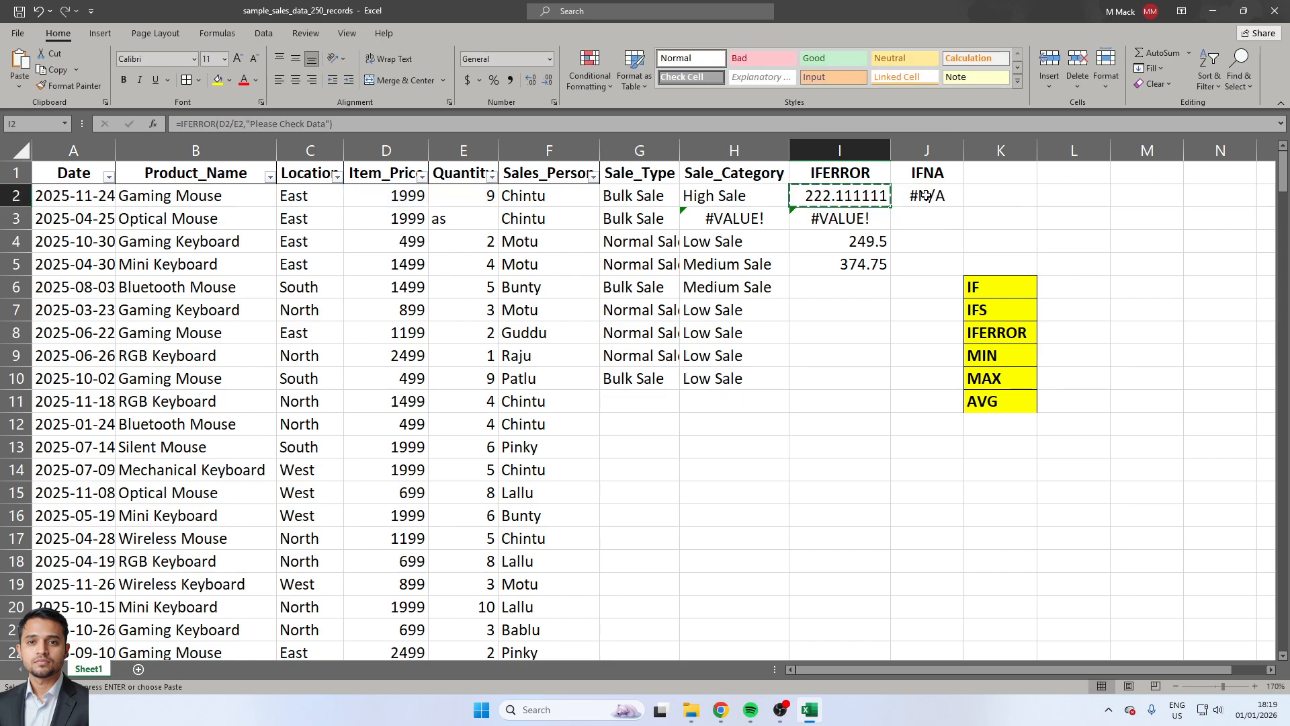
key("shift+Down")
key("shift+Down")
key("shift+Down")
key("ctrl+v")
key("ctrl+v")
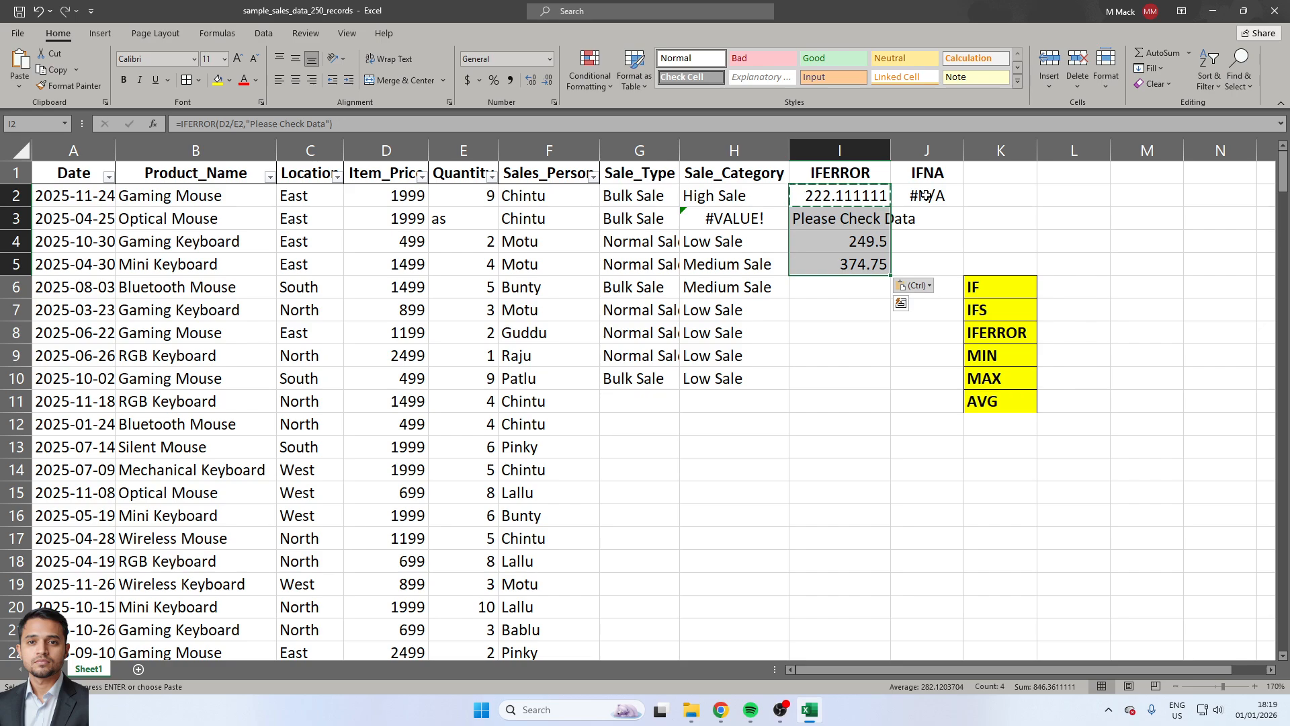
key("Down")
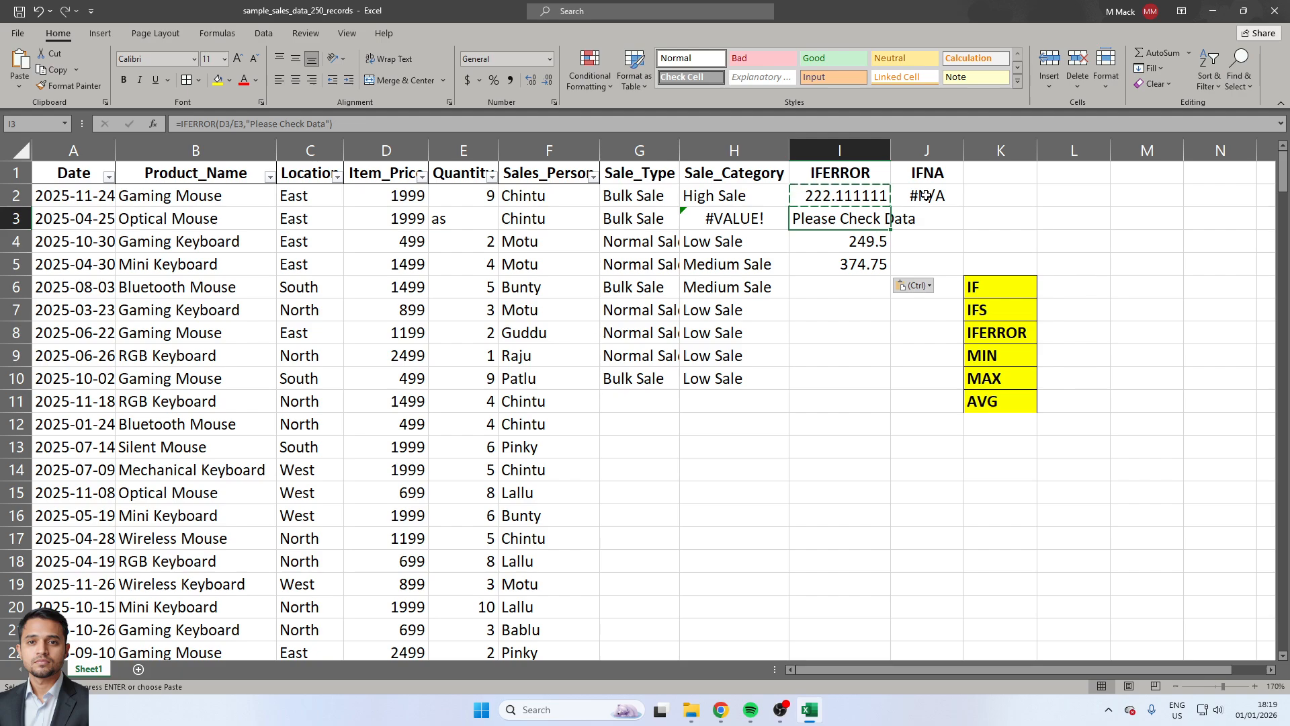
Copy the #N/A value from J2 into the Sales_Person cell F5.
left_click(926, 196)
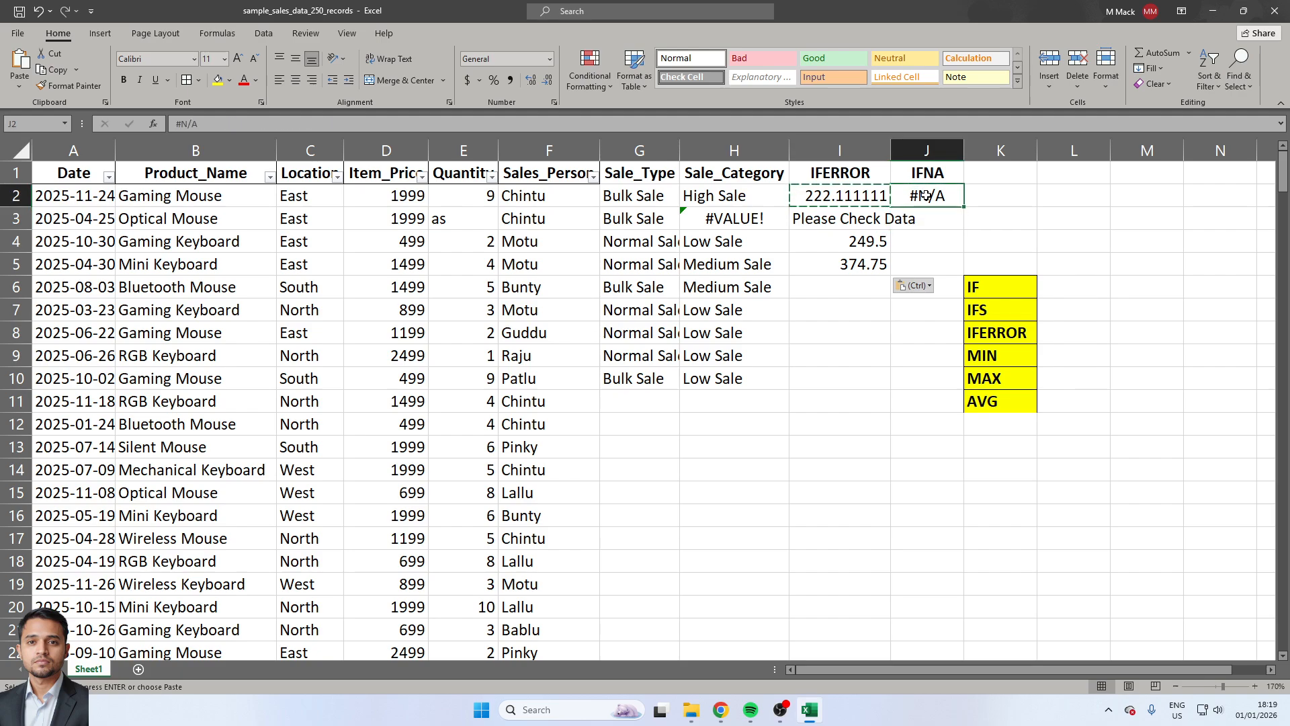
key("Down")
key("Left")
key("Left")
key("Left")
key("Left")
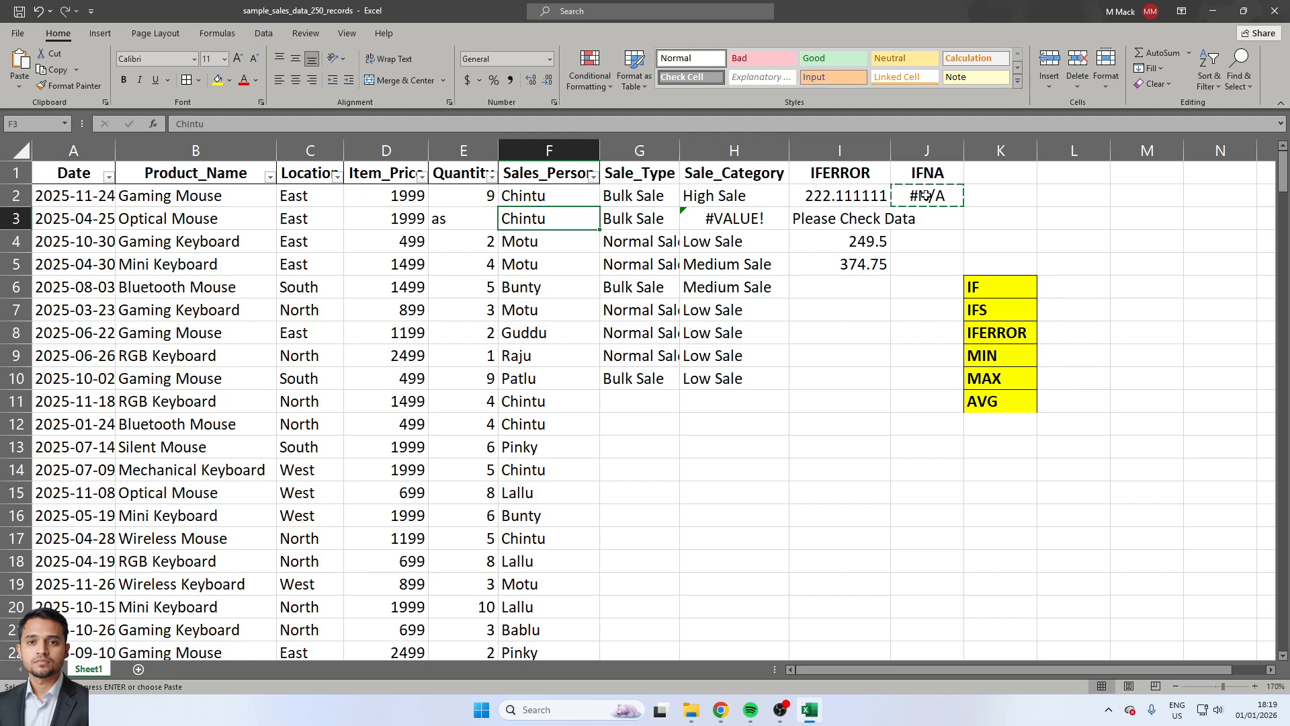
key("Down")
key("Down")
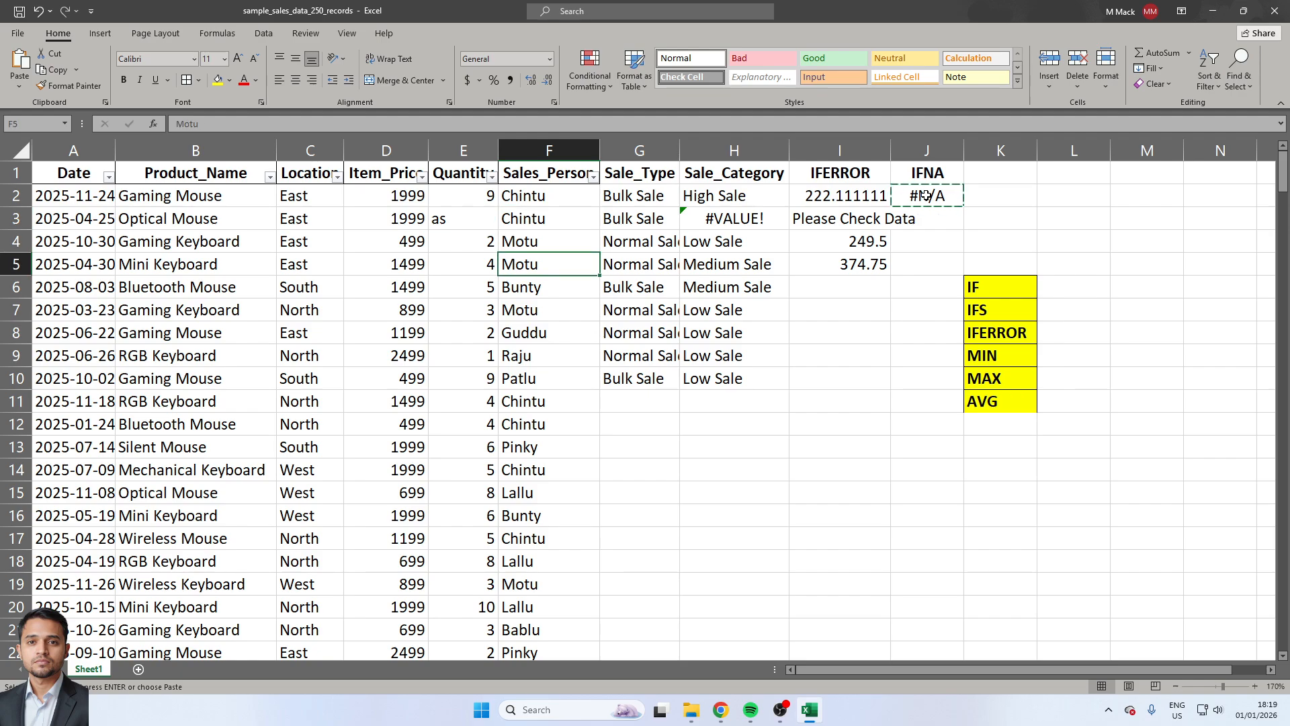
key("ctrl+v")
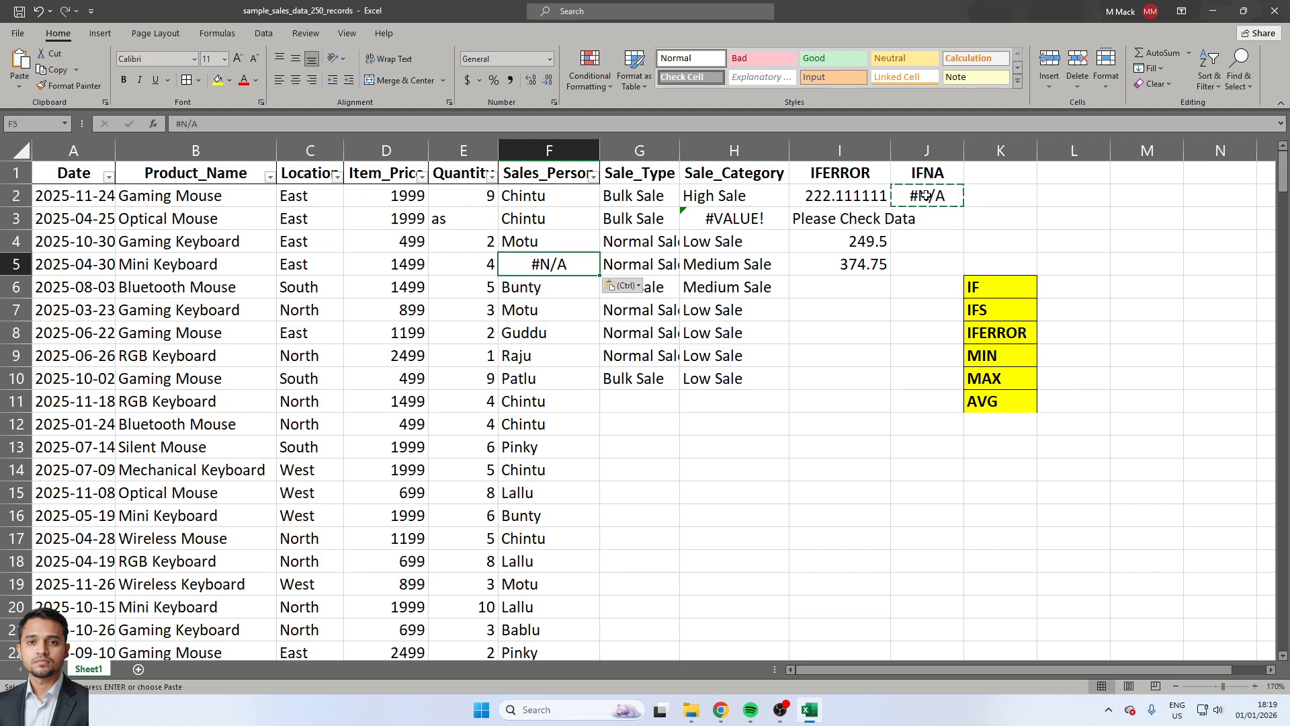
Start an IFNA formula in J2 under the IFNA heading, with F2 as the value to test.
key("Right")
key("Right")
key("Right")
key("Right")
key("Up")
key("Up")
key("Up")
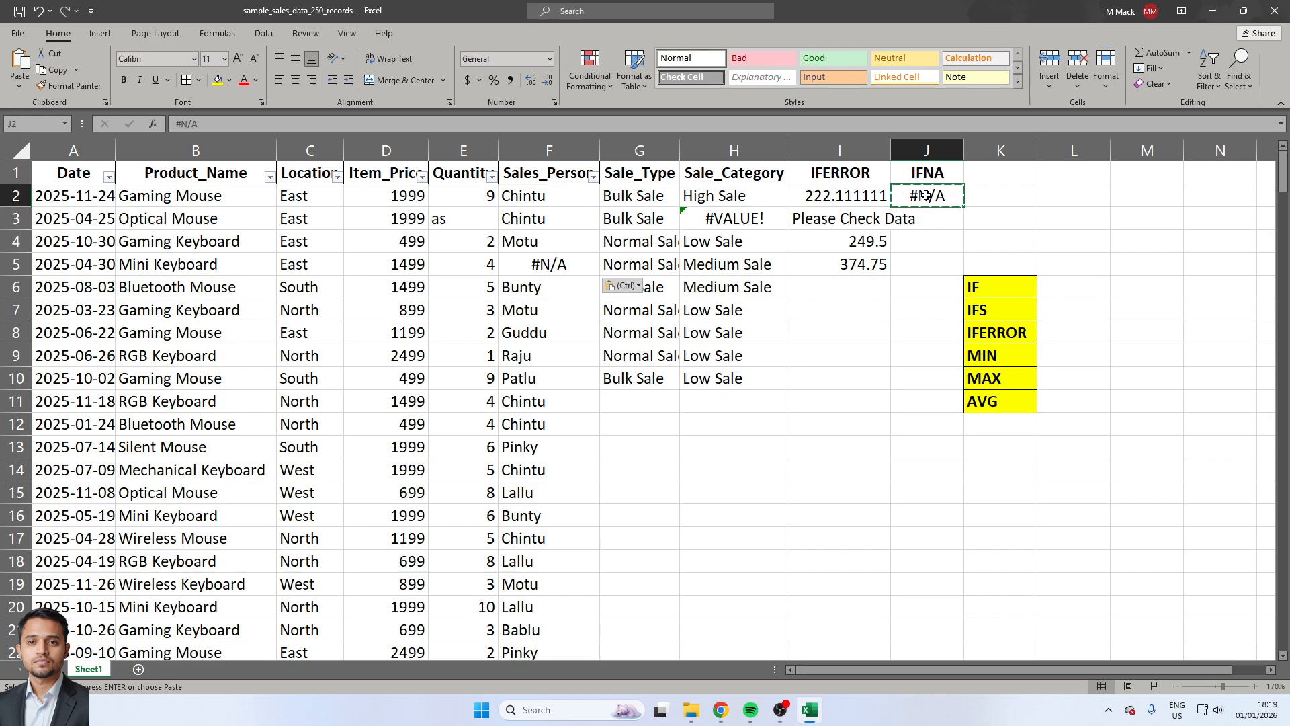
type("=")
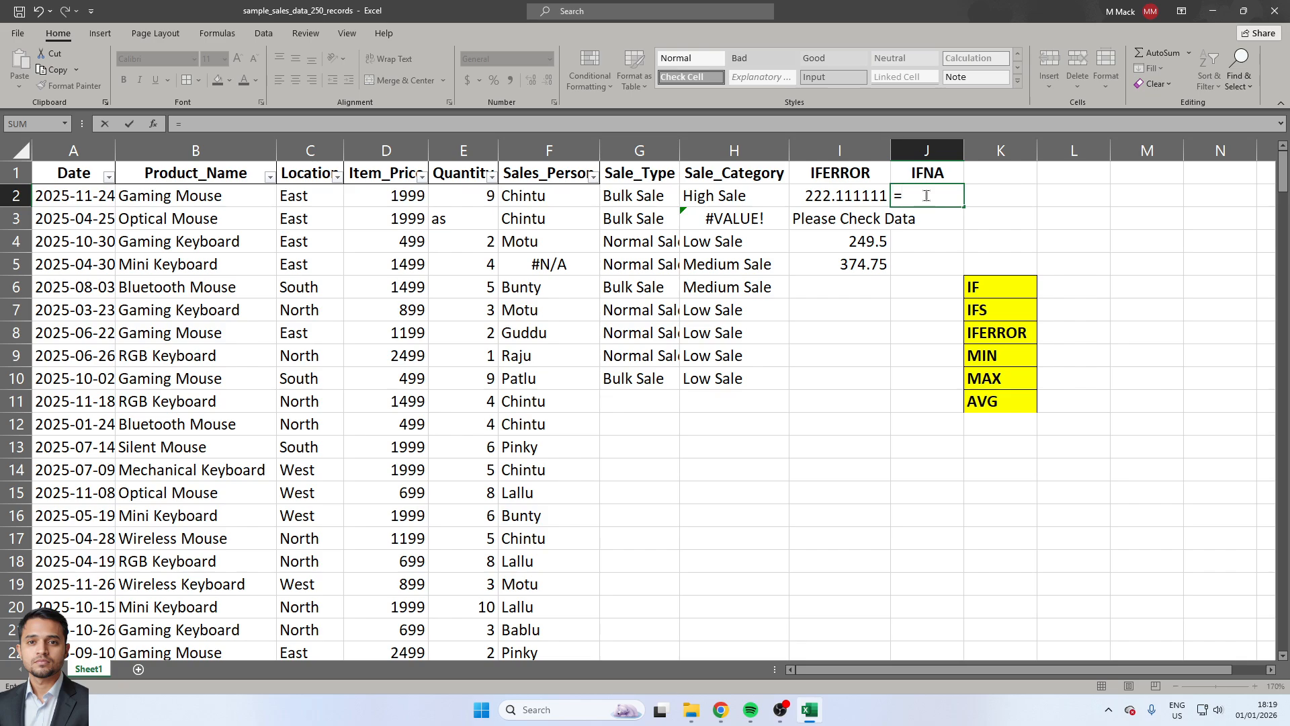
type("if")
key("Down")
key("Down")
key("Tab")
key("Left")
key("Left")
key("Left")
key("Left")
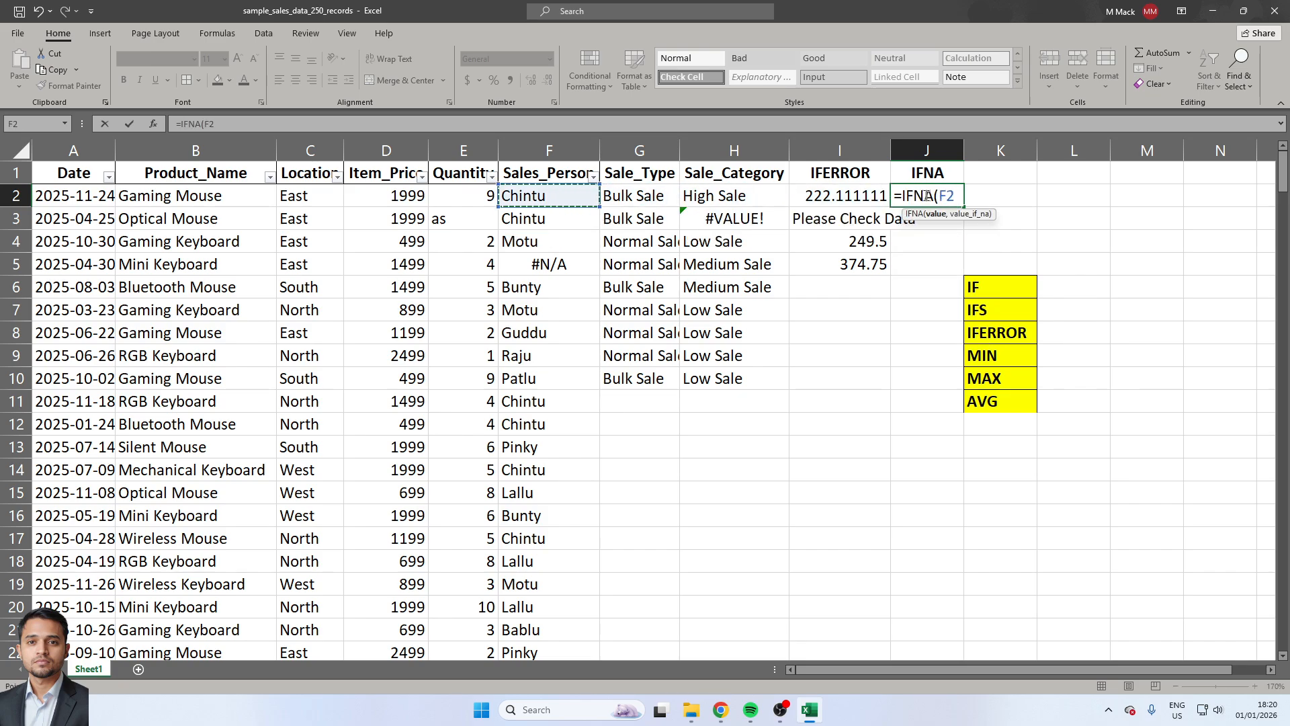
Add "Check" as the value returned for #N/A and complete the IFNA formula in J2.
type(",\"Check\"")
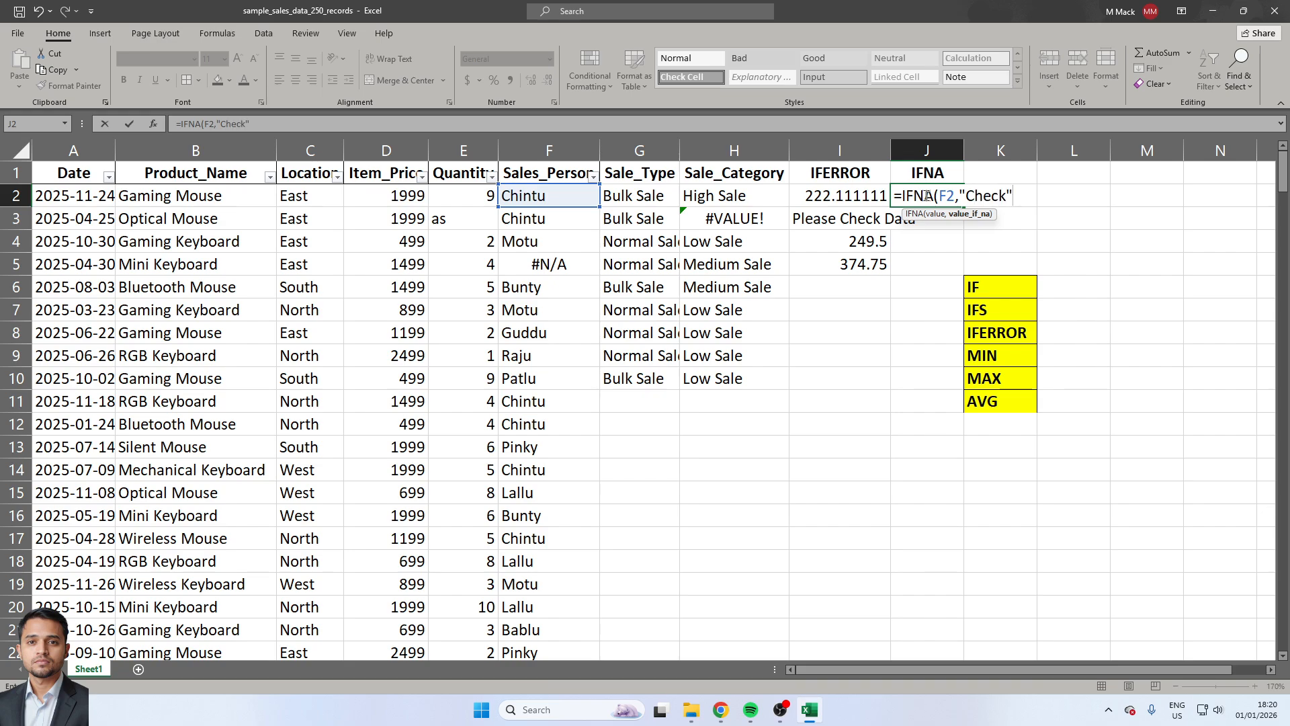
type(")")
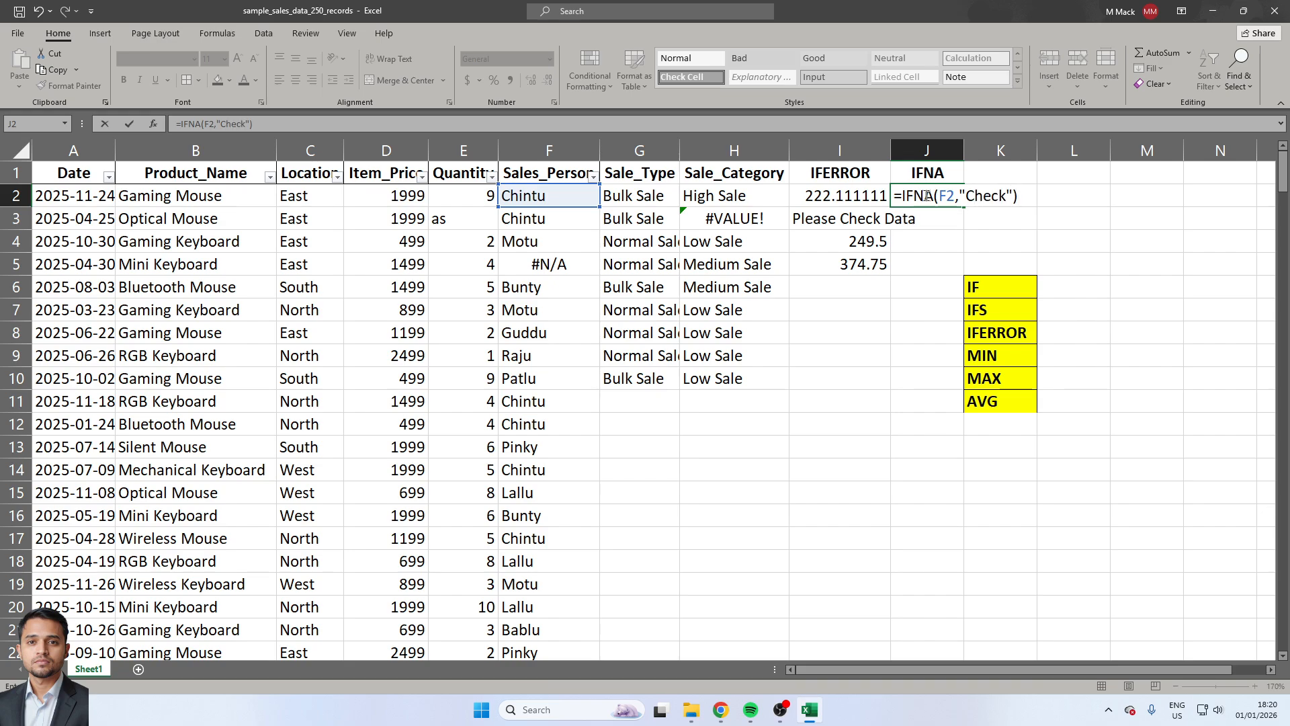
key("Return")
Copy the IFNA formula from J2 down through J7.
left_click(926, 196)
key("ctrl+c")
key("shift+Down")
key("shift+Down")
key("shift+Down")
key("shift+Down")
key("shift+Down")
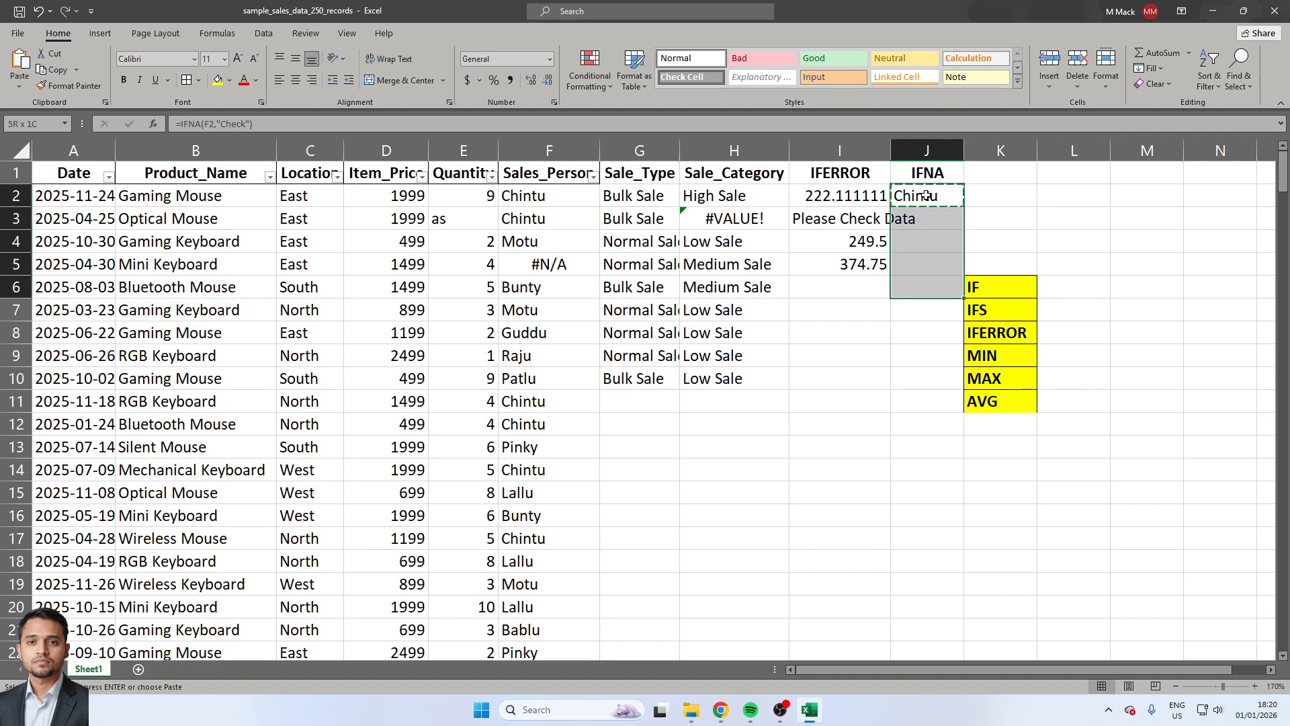
key("ctrl+v")
key("Down")
key("Down")
key("Down")
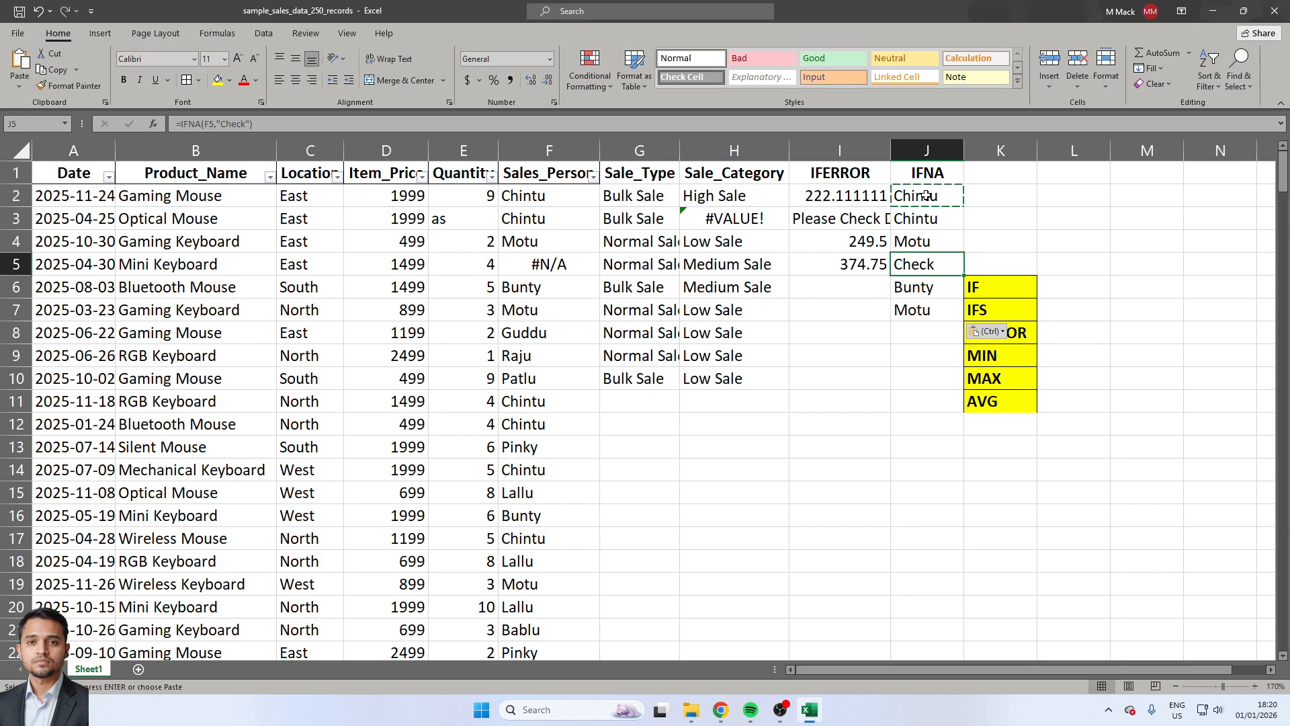
Change the text returned by the IFNA formula in J5 to "Please Check".
key("F2")
key("Left")
key("Left")
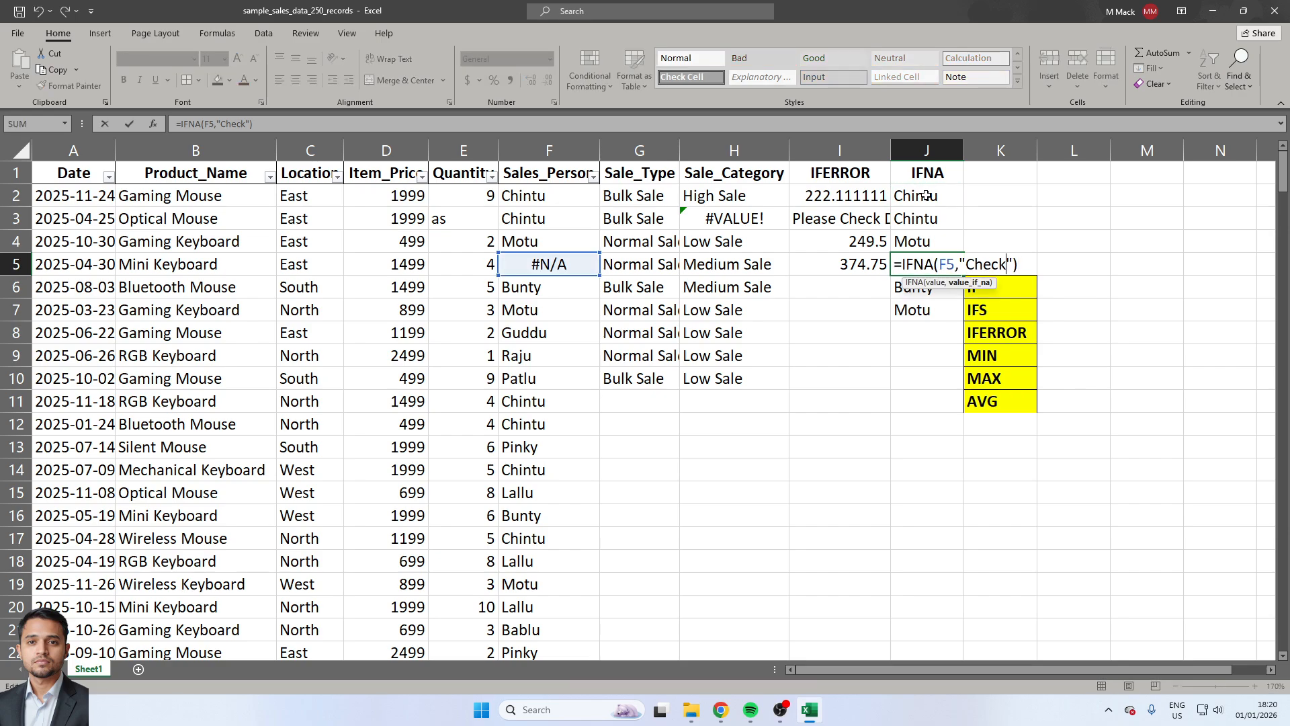
type("Please cehc")
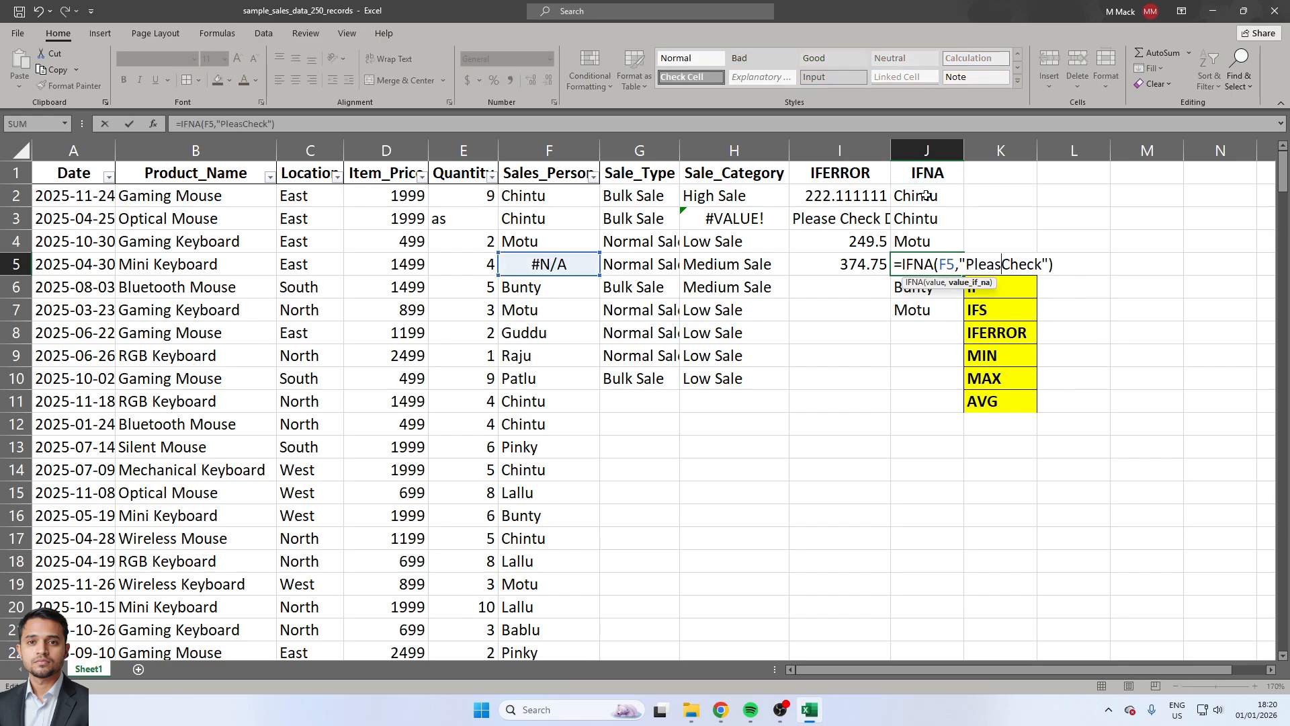
key("BackSpace")
key("BackSpace")
key("BackSpace")
key("BackSpace")
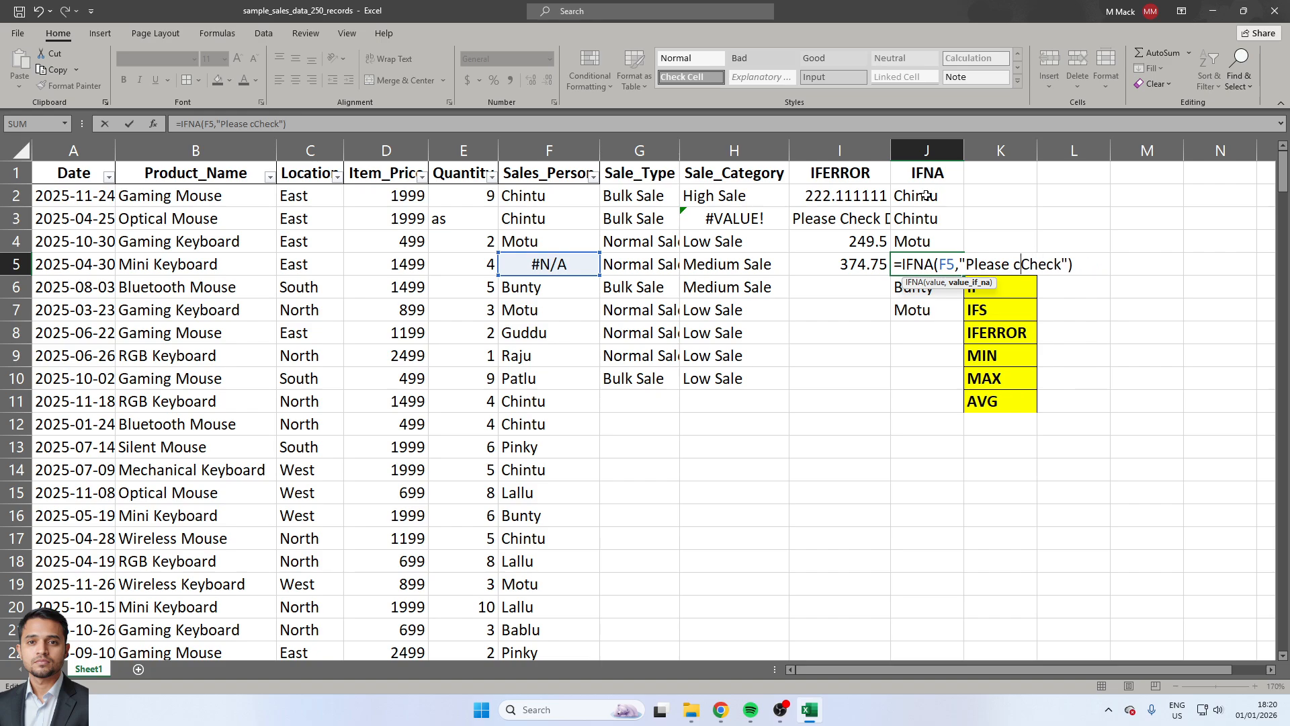
key("ctrl+Return")
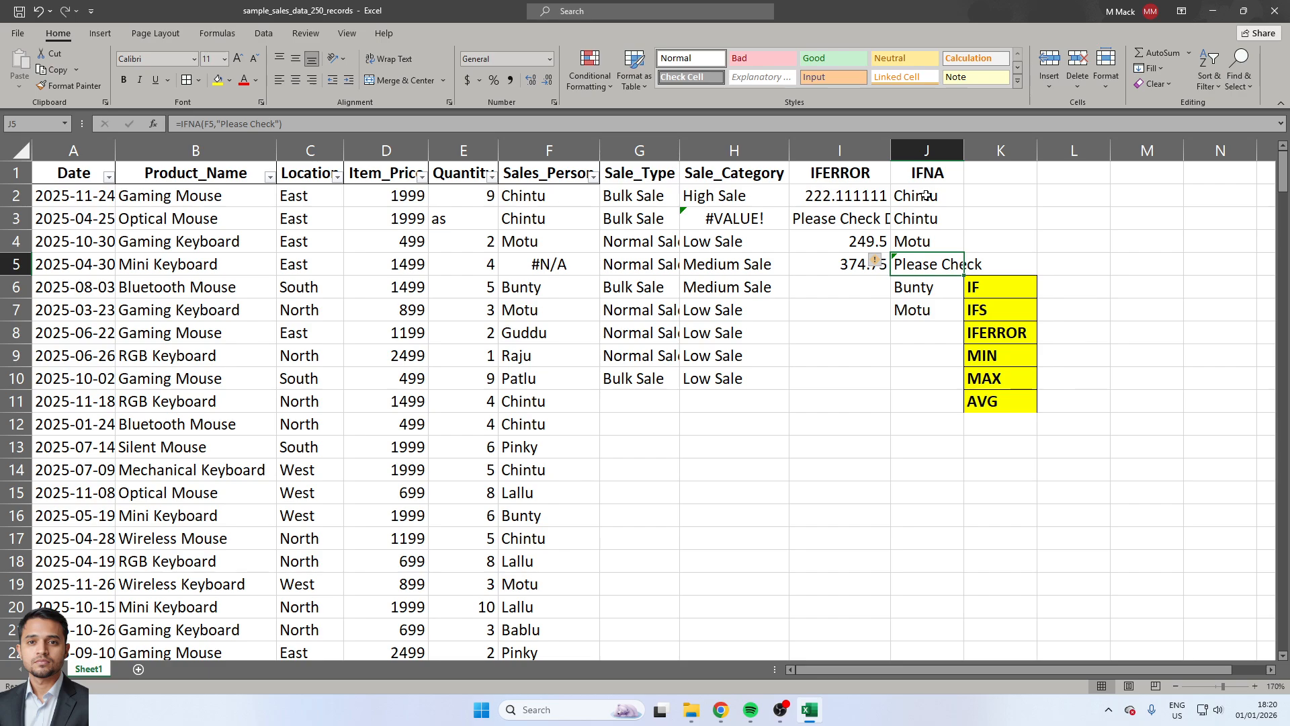
key("Down")
key("Down")
key("Down")
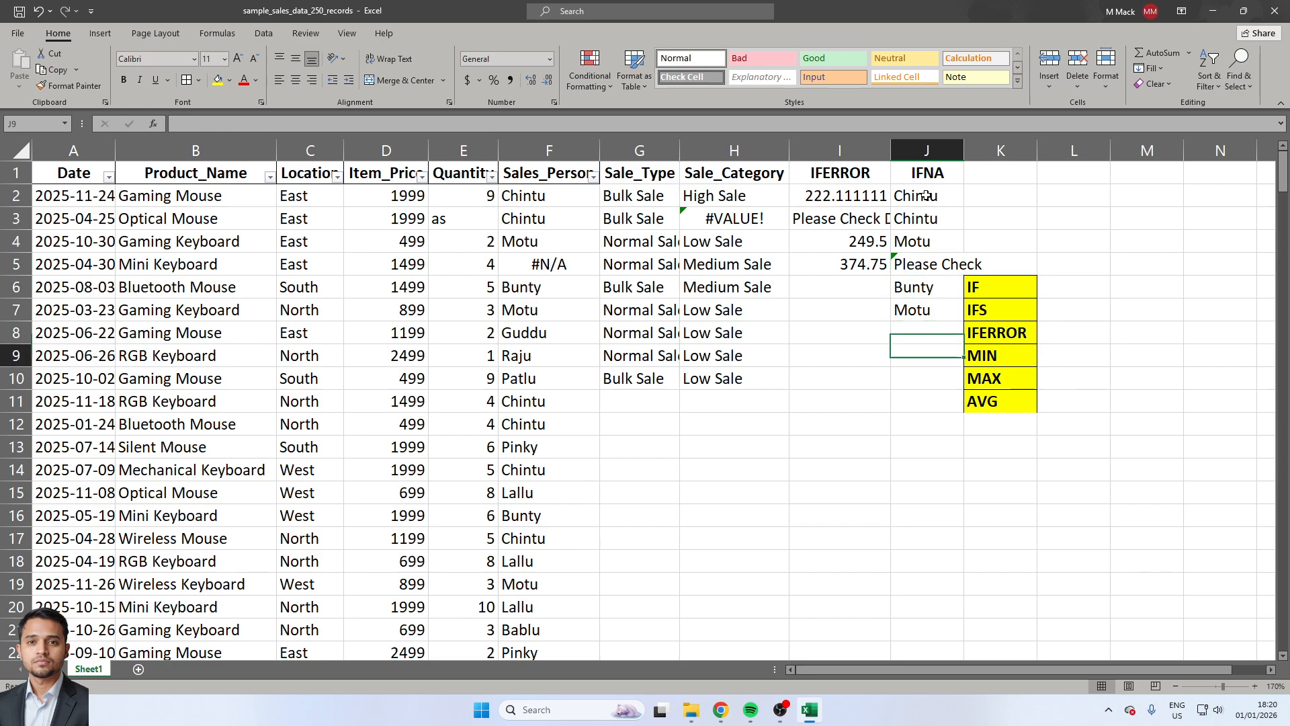
key("Right")
key("Down")
key("Right")
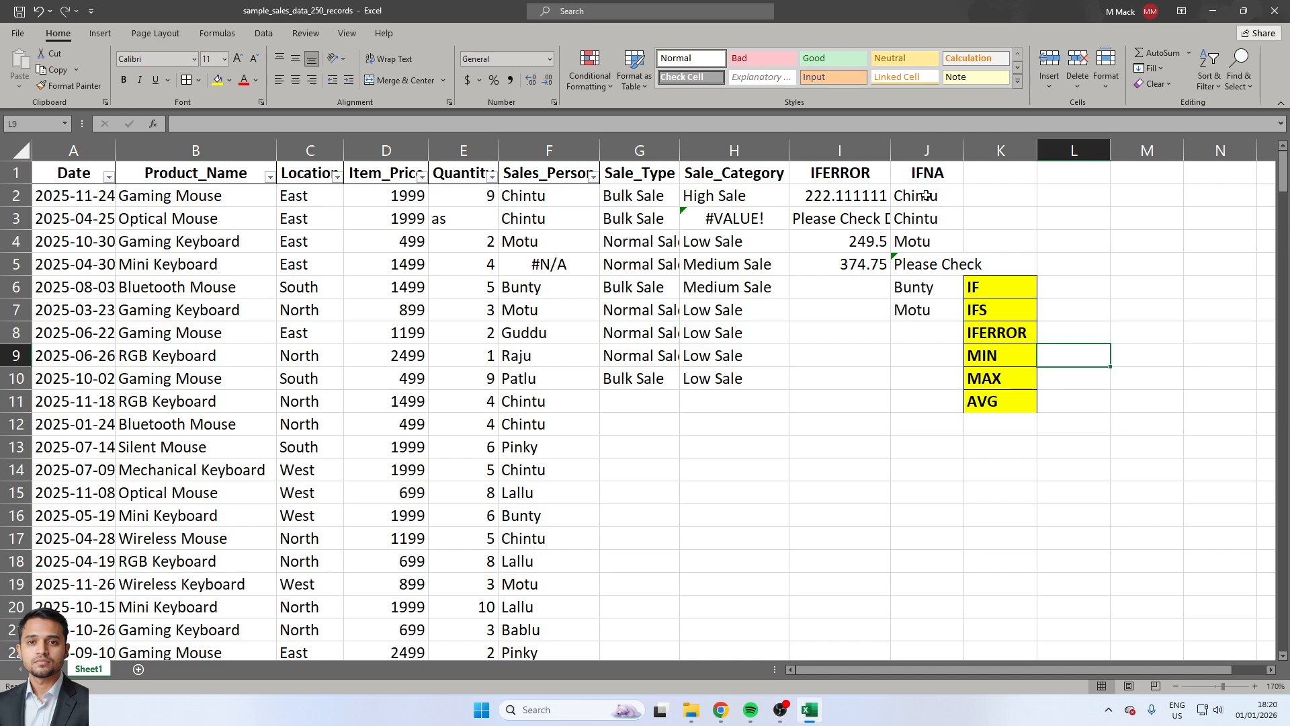
Copy the quantity from E4 into E3 to replace the invalid text entry.
key("Left")
key("Left")
key("Left")
key("Left")
key("Left")
key("Left")
key("Left")
key("Left")
key("Left")
key("Up")
key("Up")
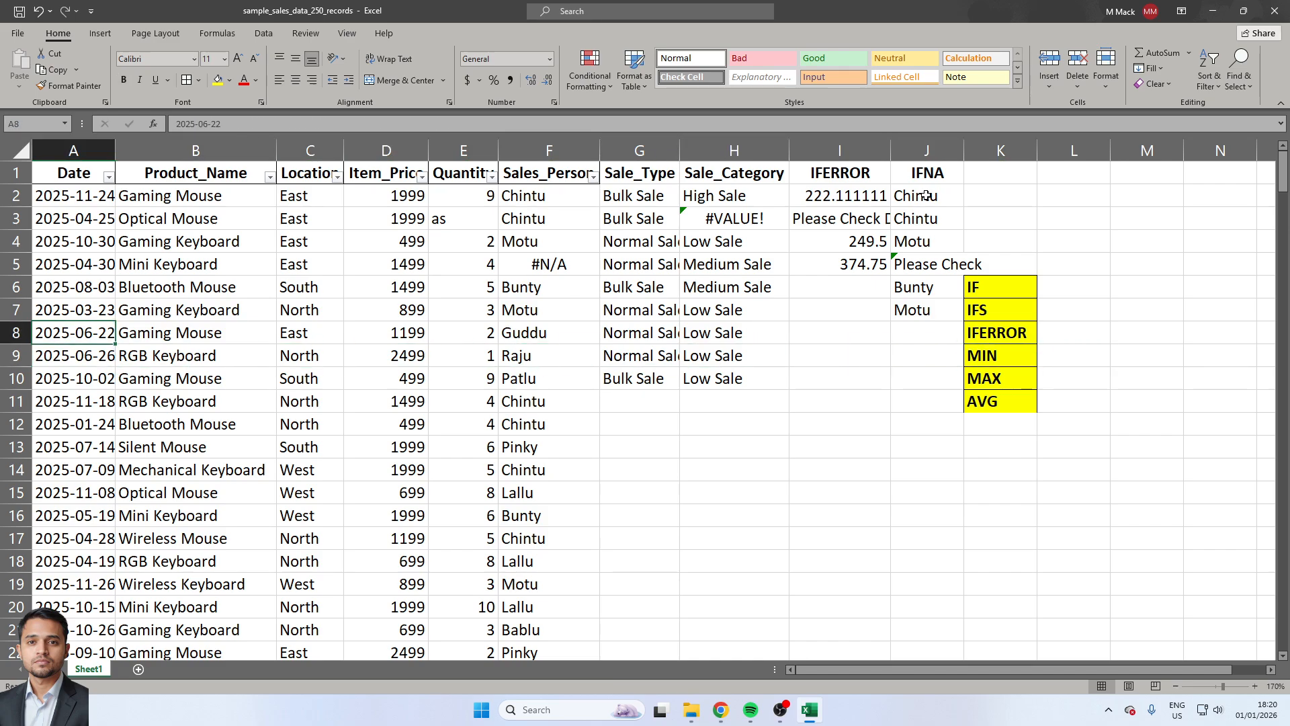
key("Up")
key("Up")
key("Right")
key("Up")
key("Right")
key("ctrl+c")
key("Up")
key("ctrl+v")
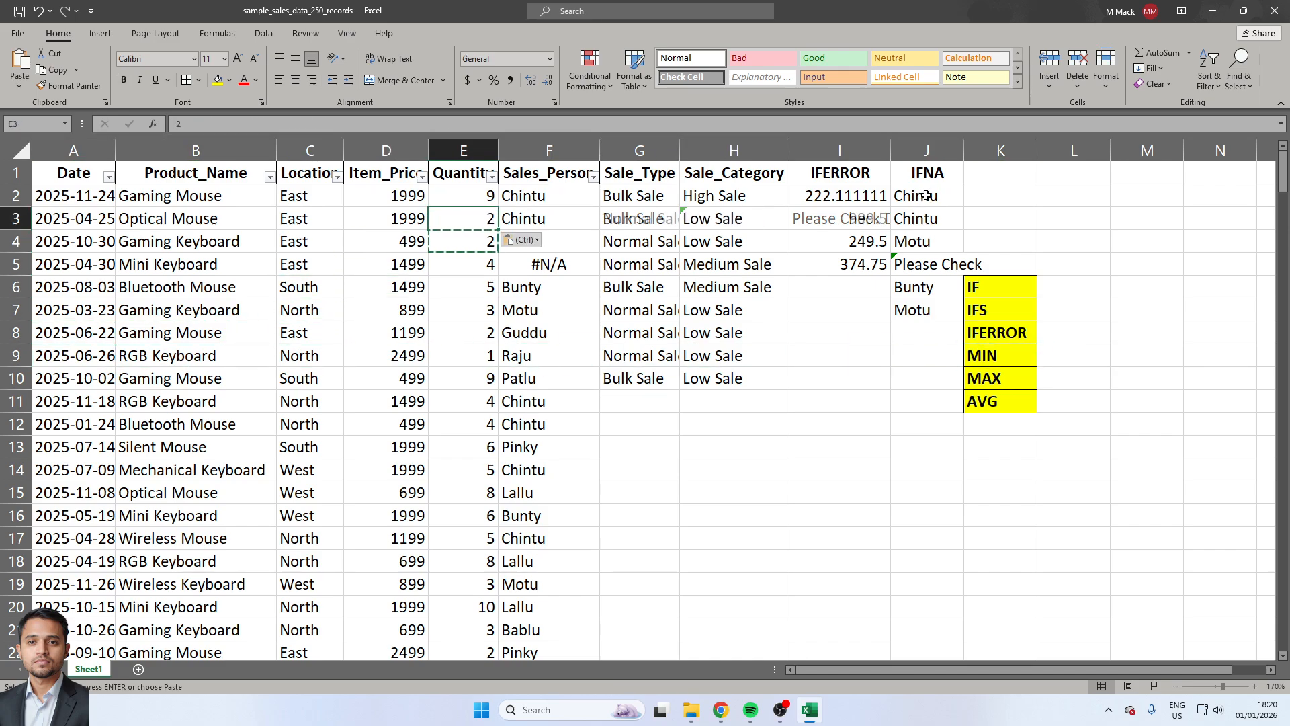
Start a MIN formula in L9, beside the MIN label.
key("Right")
key("Right")
key("Down")
key("Down")
key("Down")
key("Down")
key("Down")
key("Down")
key("Down")
key("Down")
key("Right")
key("Up")
key("Right")
key("Right")
key("Right")
key("Up")
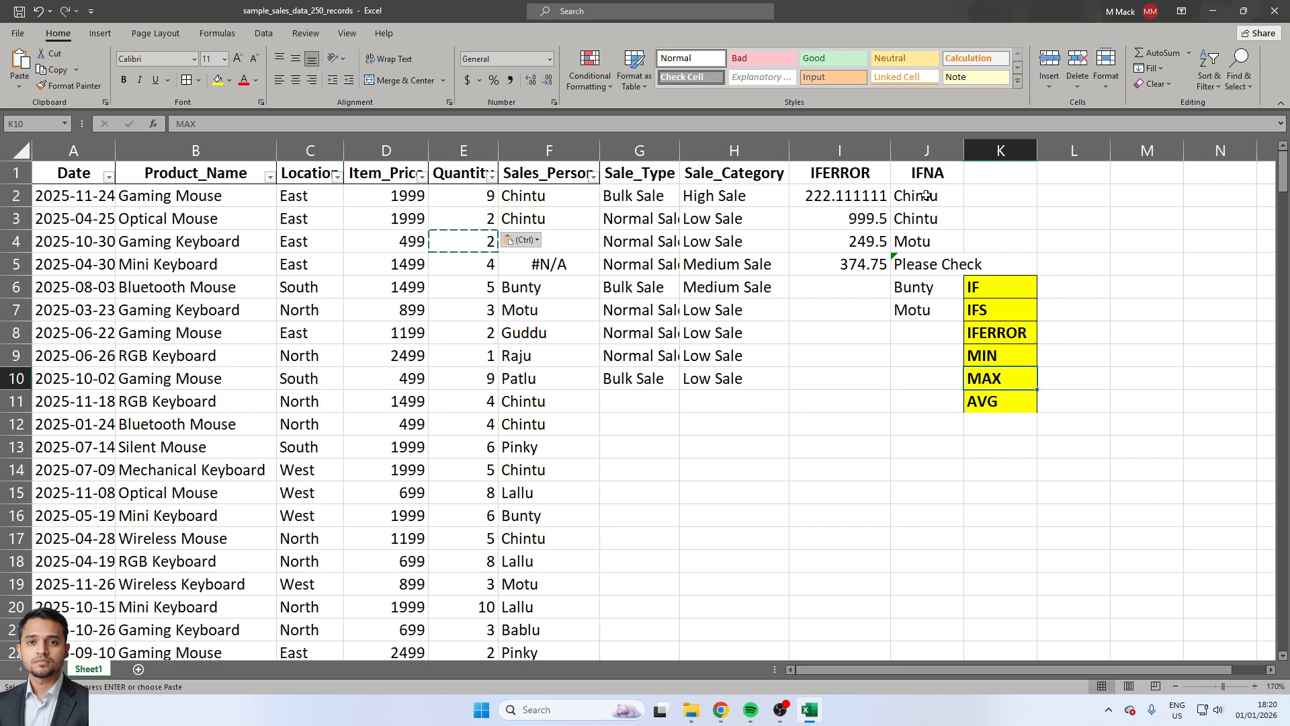
key("Right")
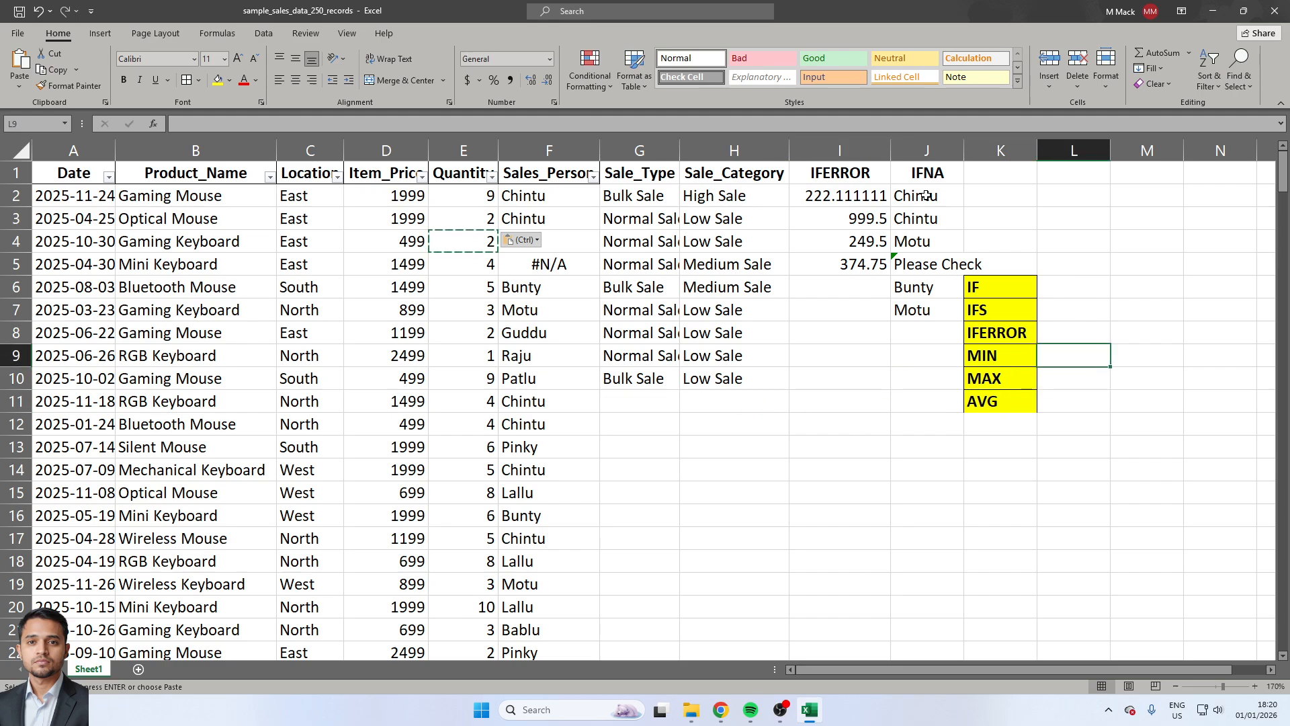
type("=min")
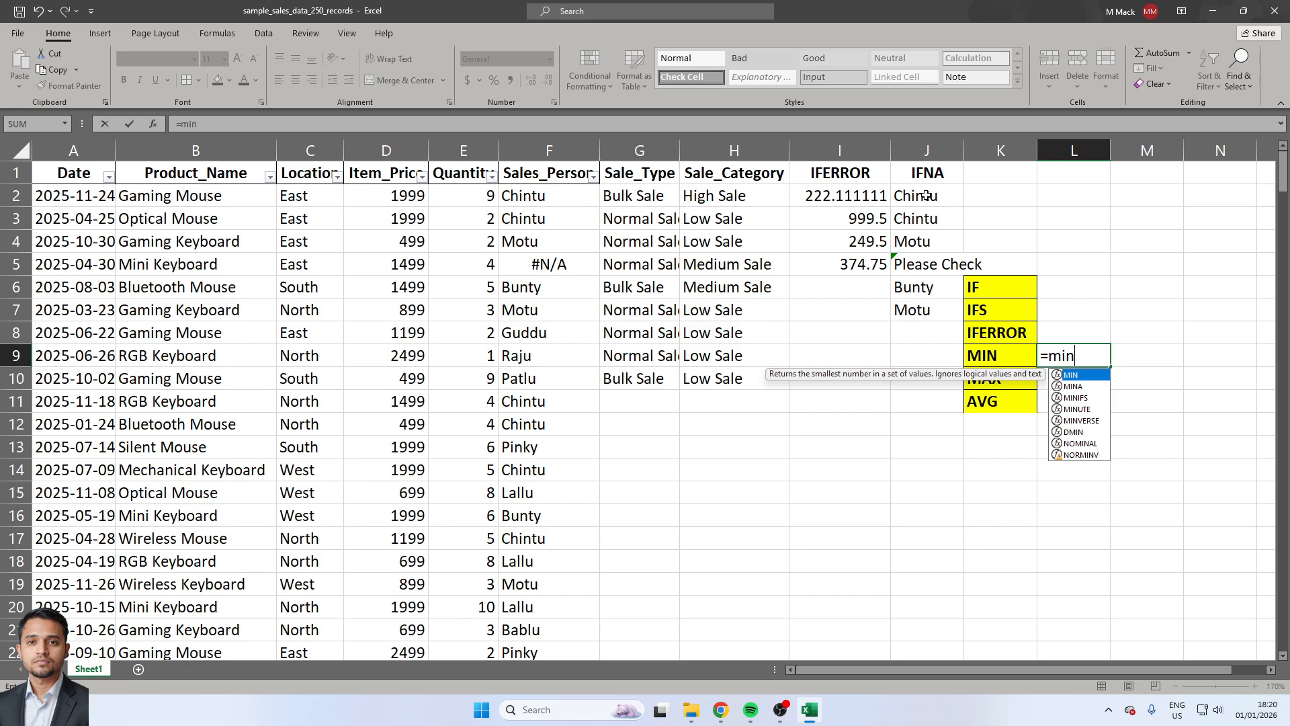
key("Tab")
Complete the MIN formula in L9 with the Quantity range E2:E251.
key("Left")
key("Left")
key("Left")
key("Left")
key("Left")
key("Left")
key("Left")
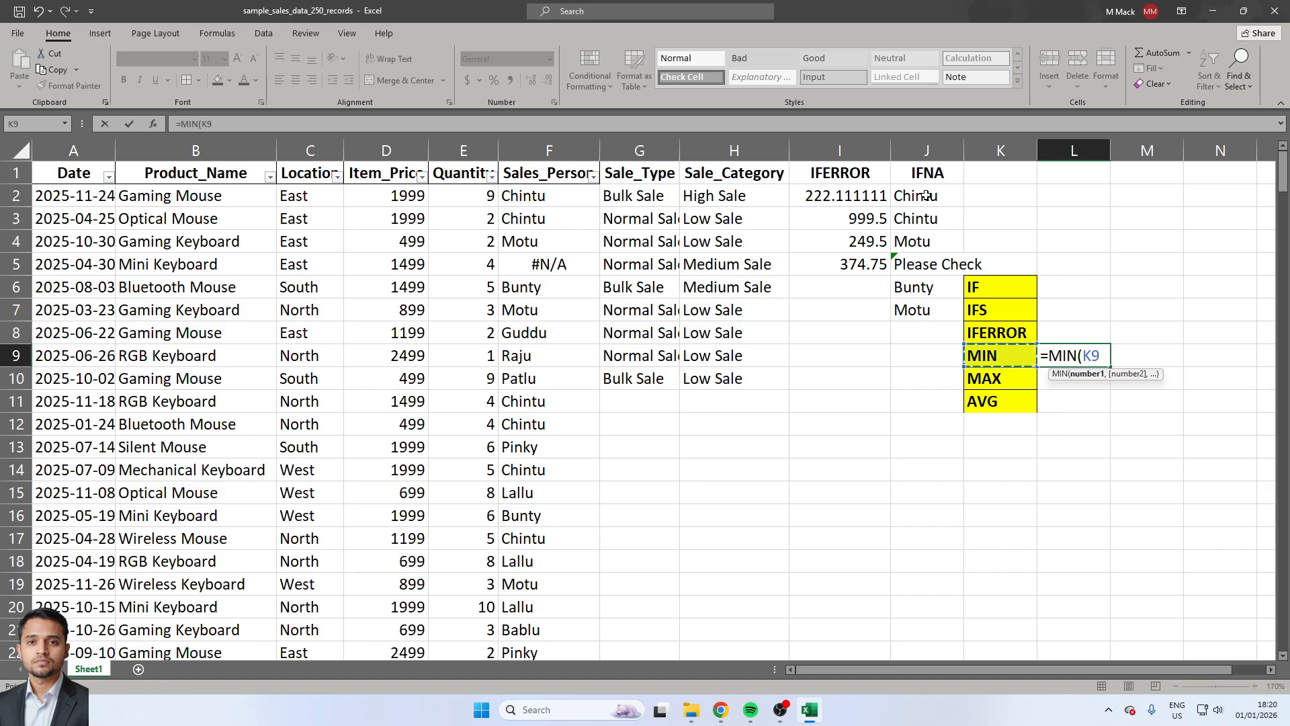
key("Up")
key("Up")
key("Up")
key("Up")
key("Up")
key("Up")
key("Up")
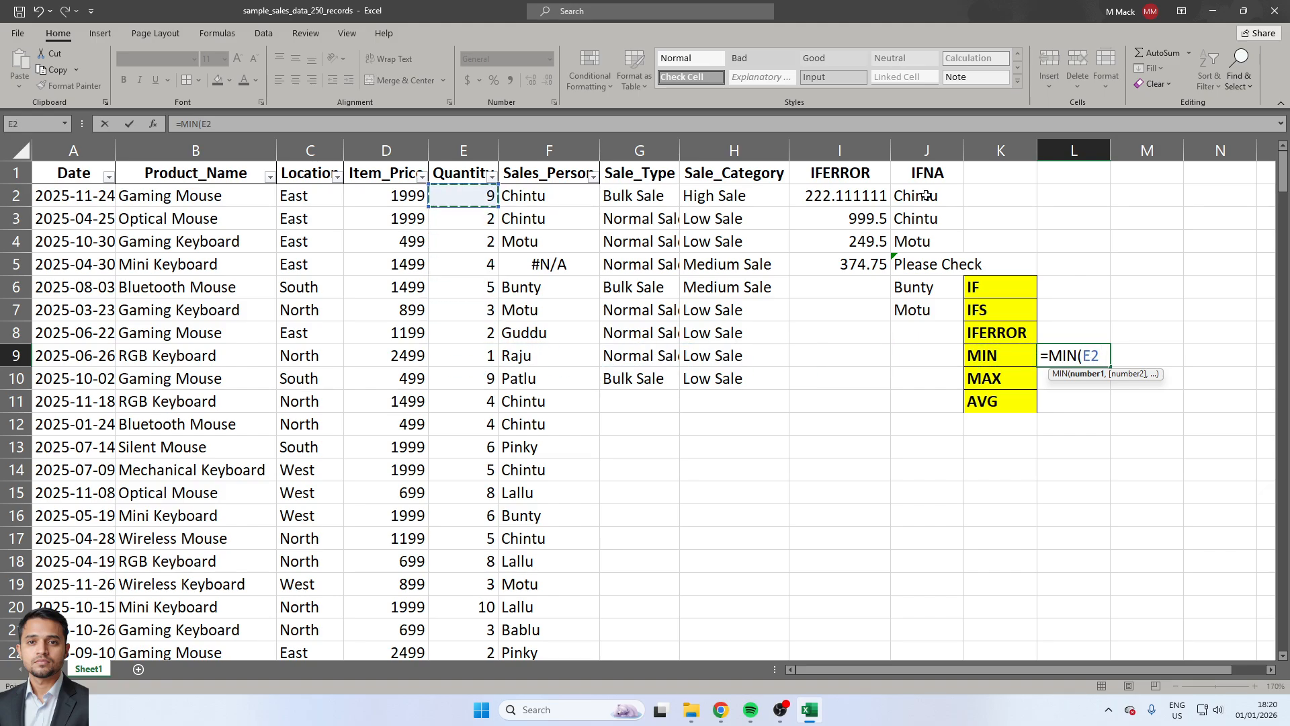
key("ctrl+shift+Down")
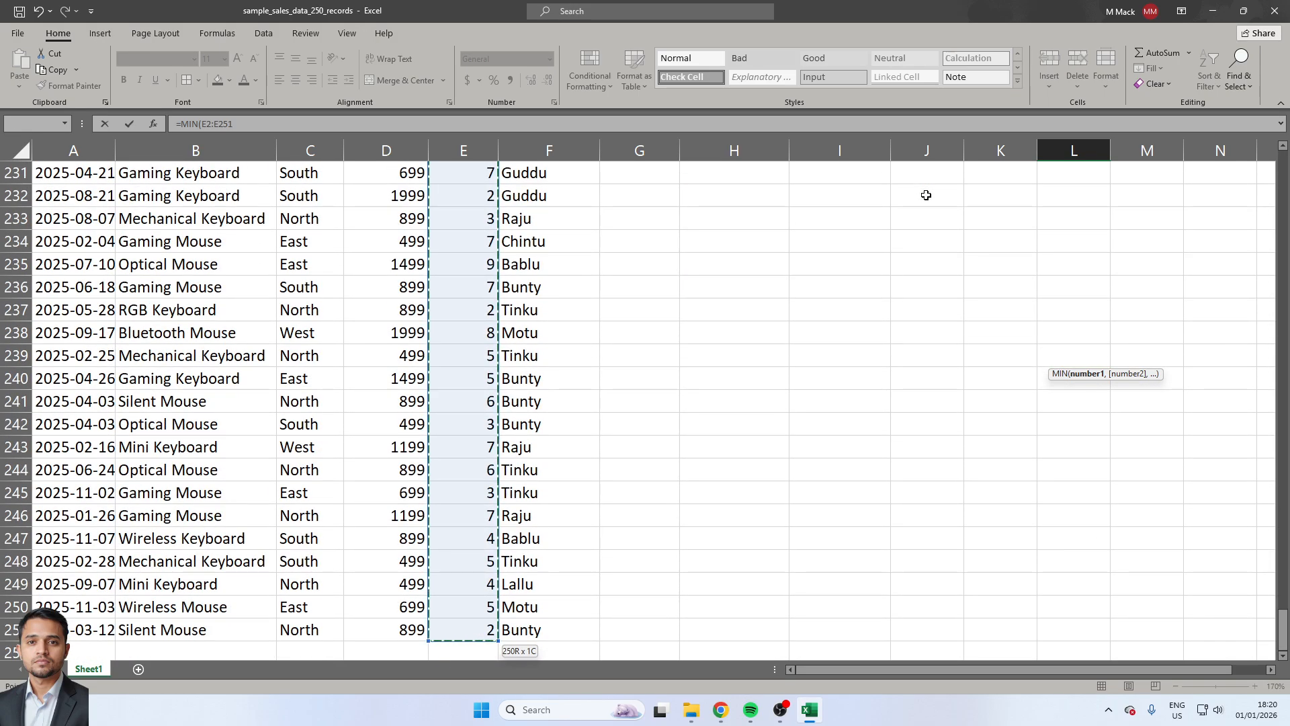
type(")")
key("Return")
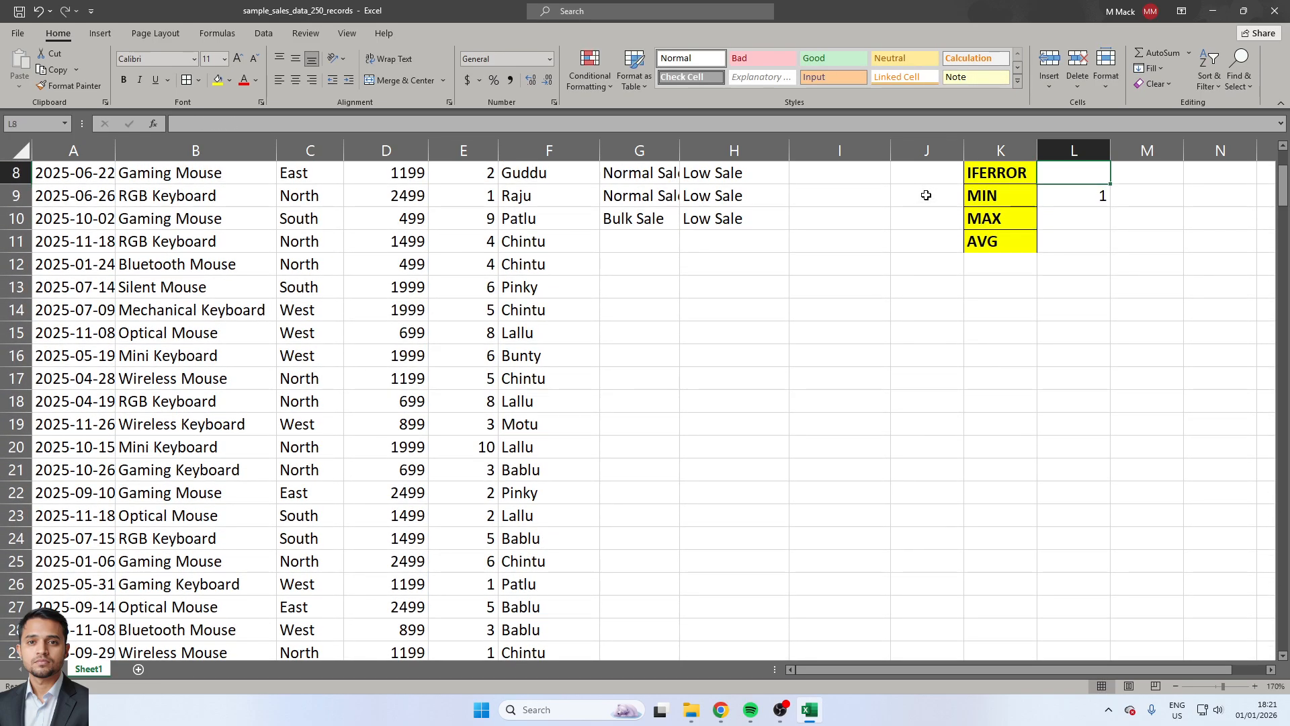
scroll(926, 195, "up", 3)
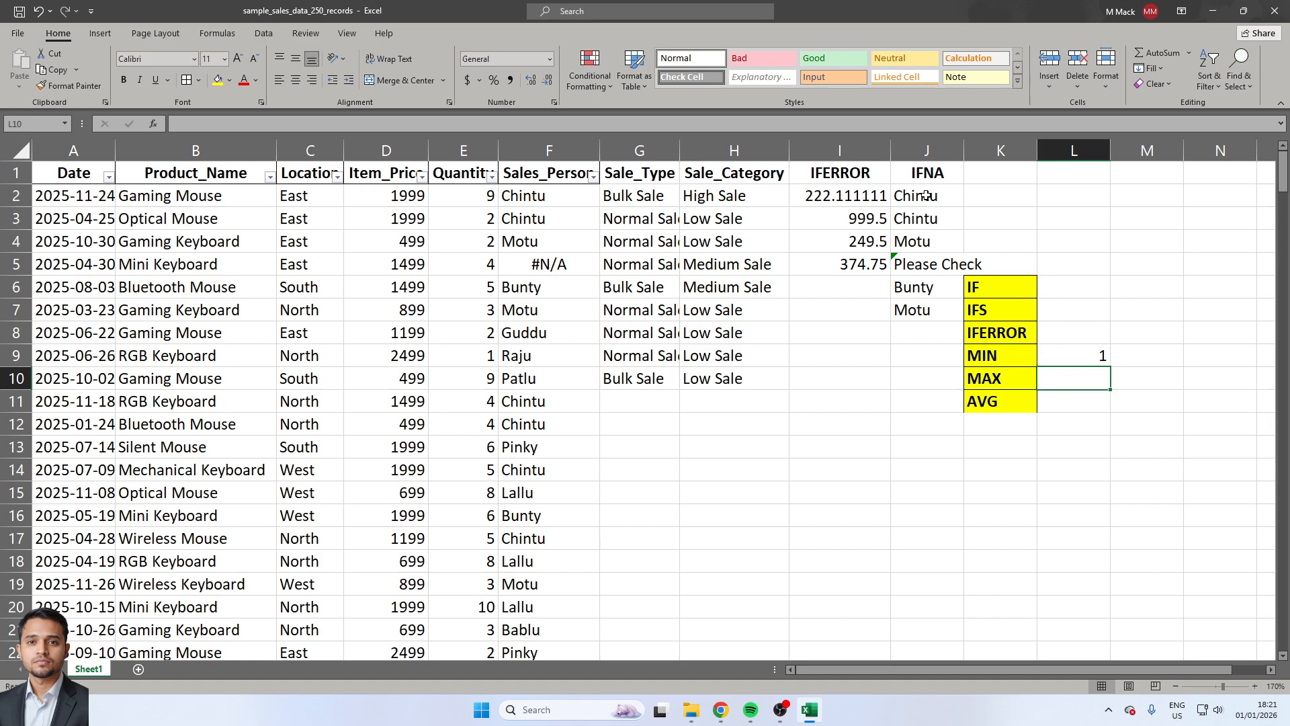
Enter a MAX formula in L10 over the Quantity range E2:E251.
type("=max")
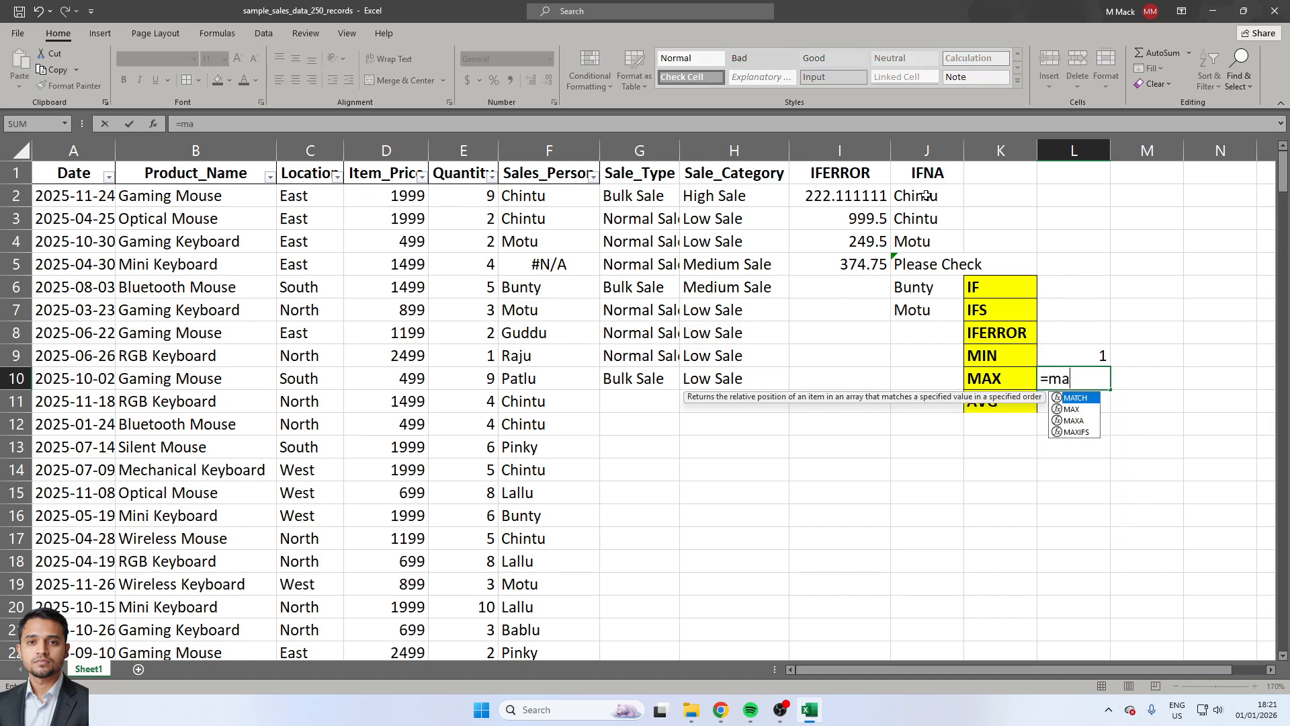
key("Tab")
key("Left")
key("Left")
key("Left")
key("Left")
key("Left")
key("Left")
key("Left")
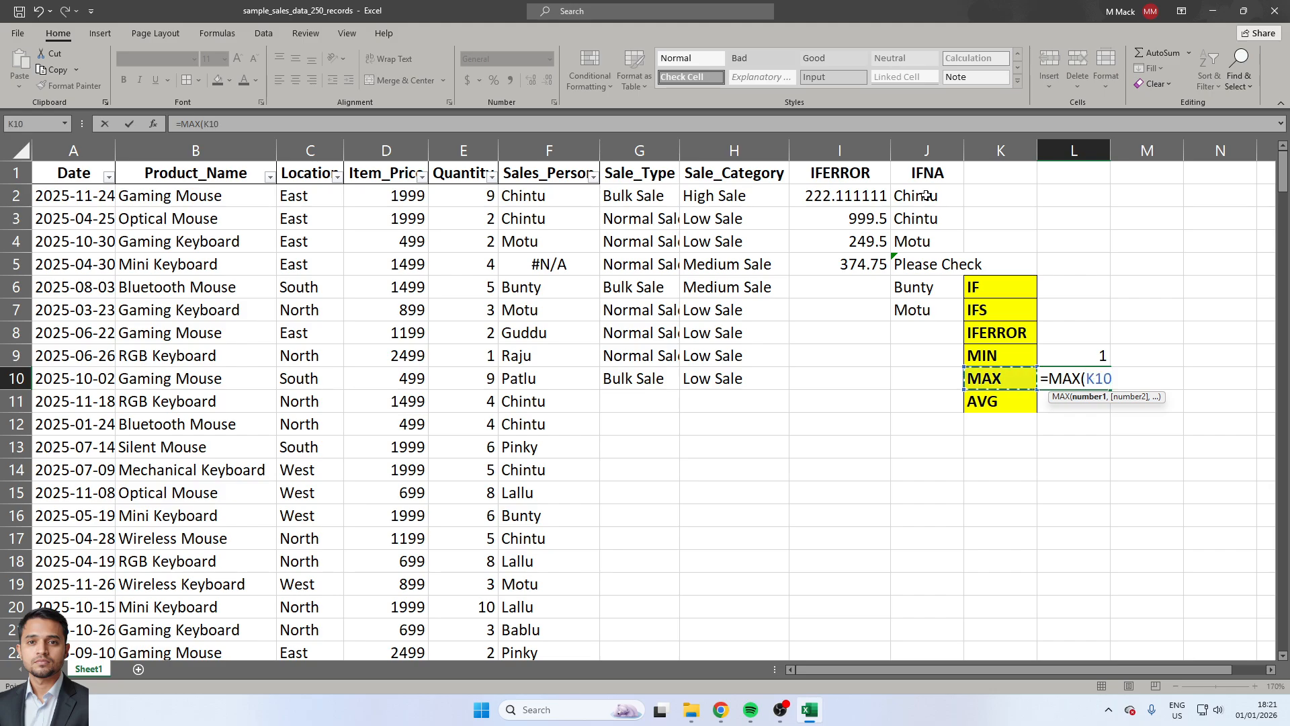
key("Up")
key("Up")
key("Up")
key("Up")
key("Up")
key("Up")
key("Up")
key("Up")
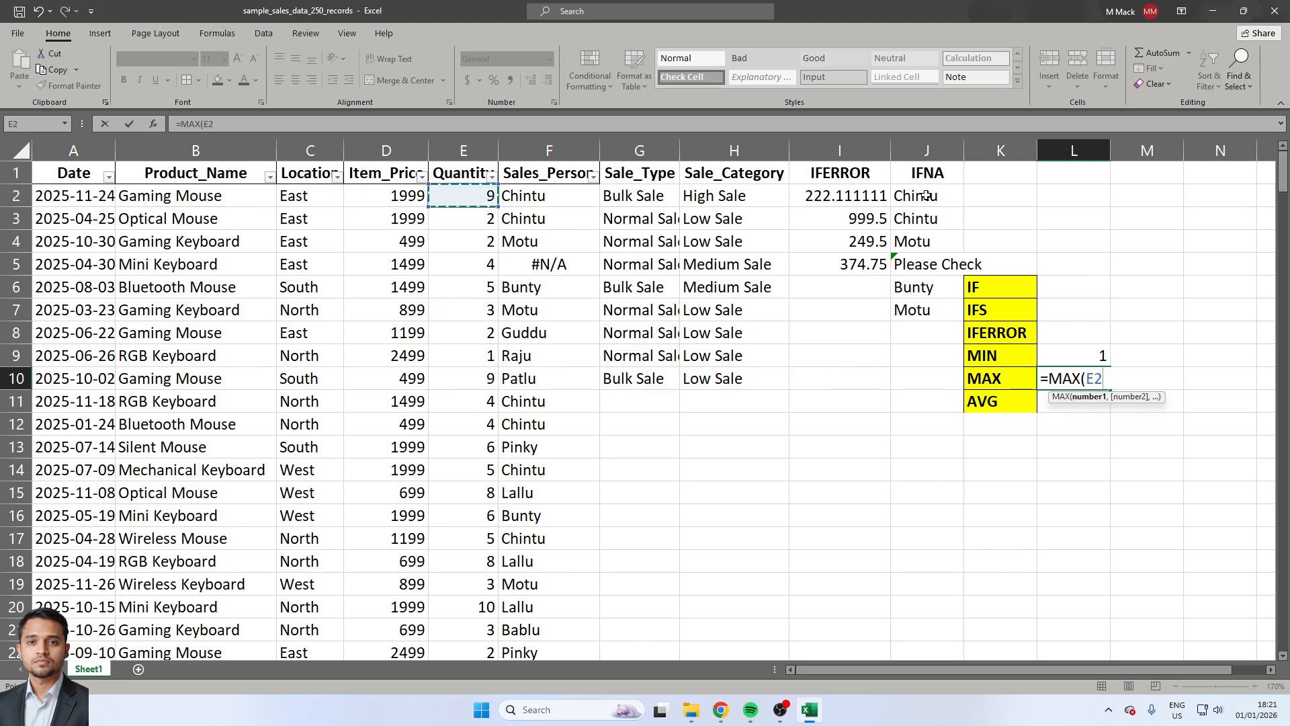
key("ctrl+shift+Down")
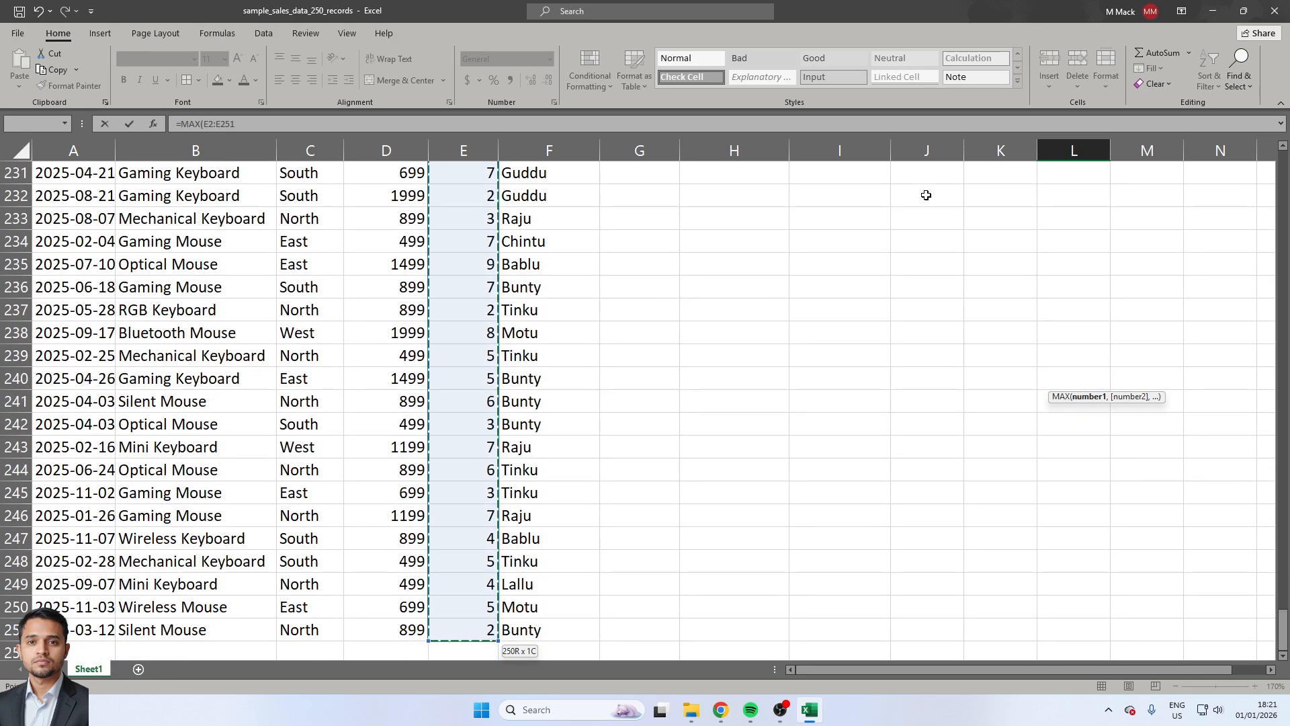
type(")")
key("Return")
key("Up")
key("Up")
key("Up")
key("Up")
key("Up")
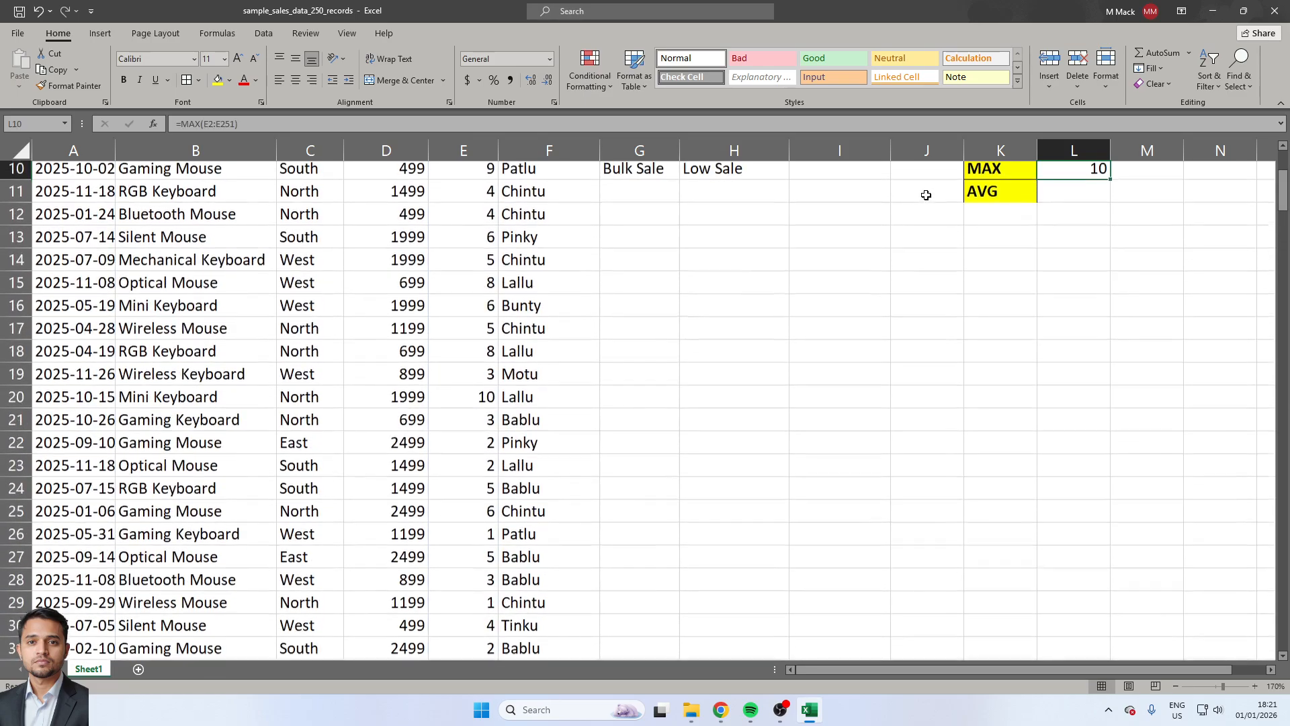
key("Down")
key("Down")
key("Down")
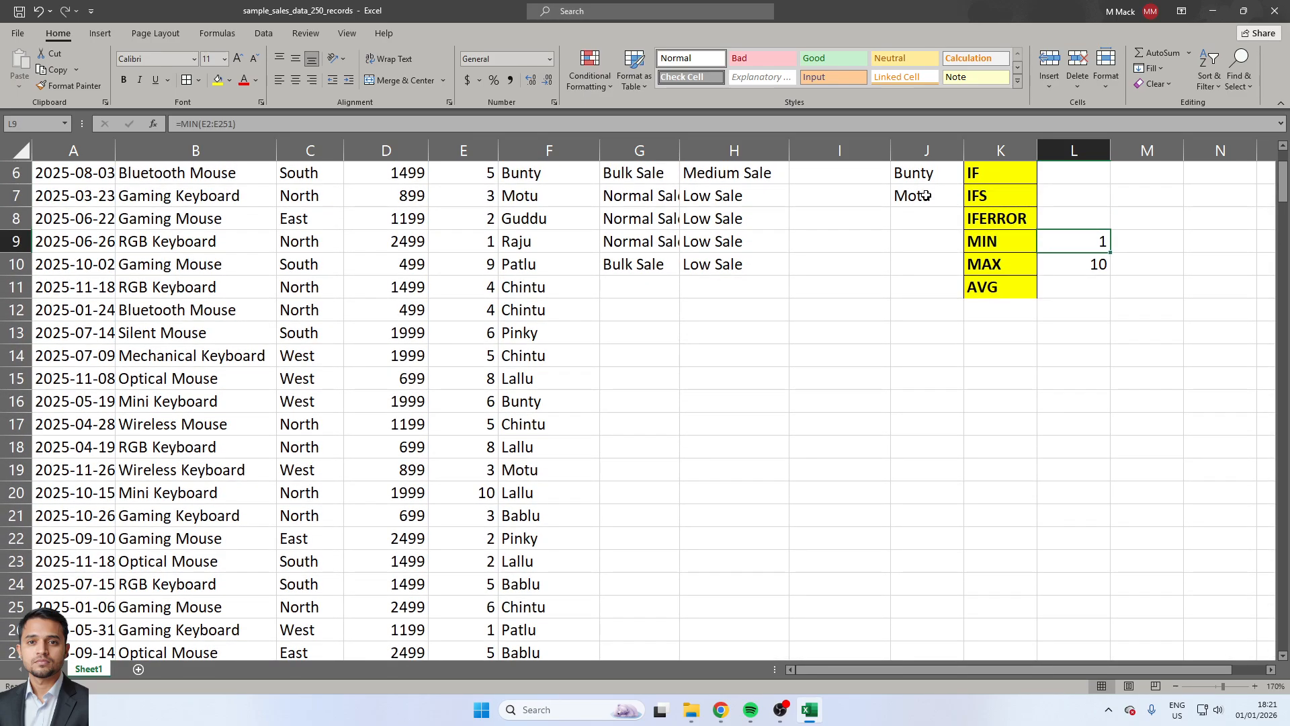
key("Left")
key("Left")
key("Left")
key("Up")
key("Up")
key("Up")
key("Up")
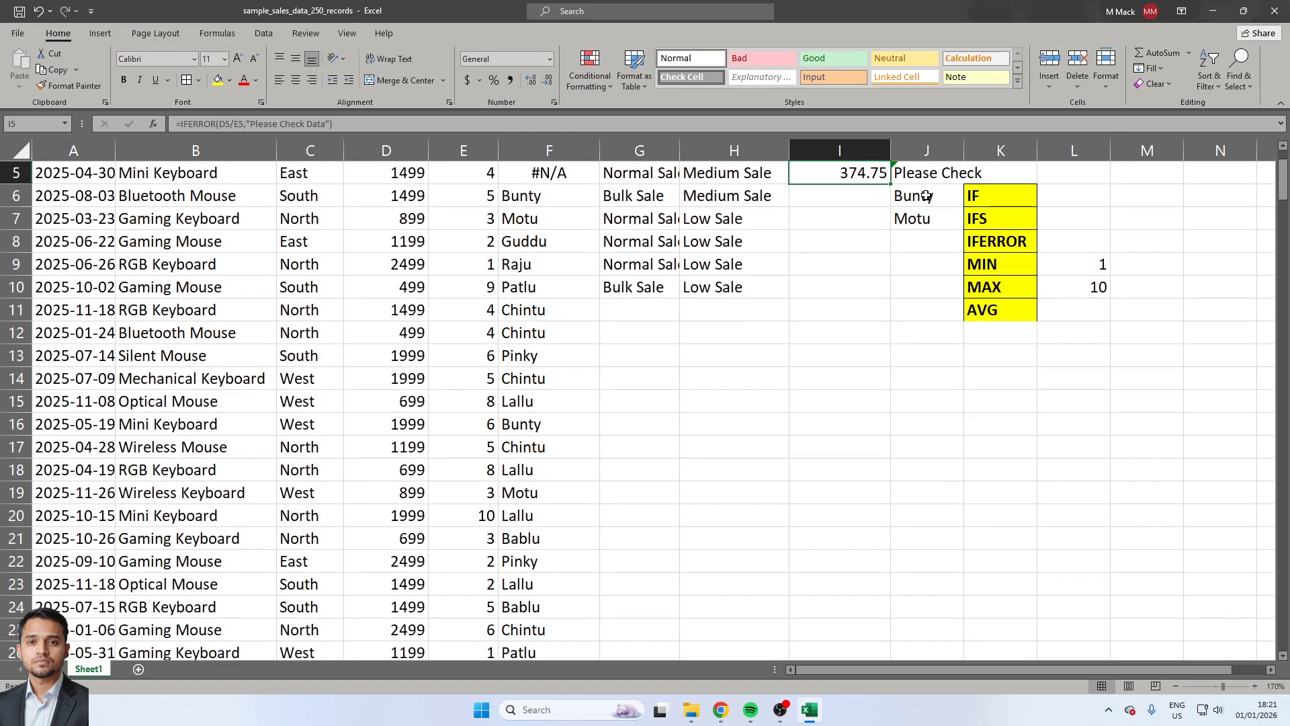
key("Left")
key("Left")
key("Left")
key("Up")
key("Up")
key("Up")
key("Up")
key("Left")
key("Right")
key("Right")
key("Right")
key("Right")
key("Right")
key("Right")
key("Right")
key("Right")
key("Right")
key("Right")
key("Right")
key("Right")
key("Right")
key("Right")
key("Down")
key("Left")
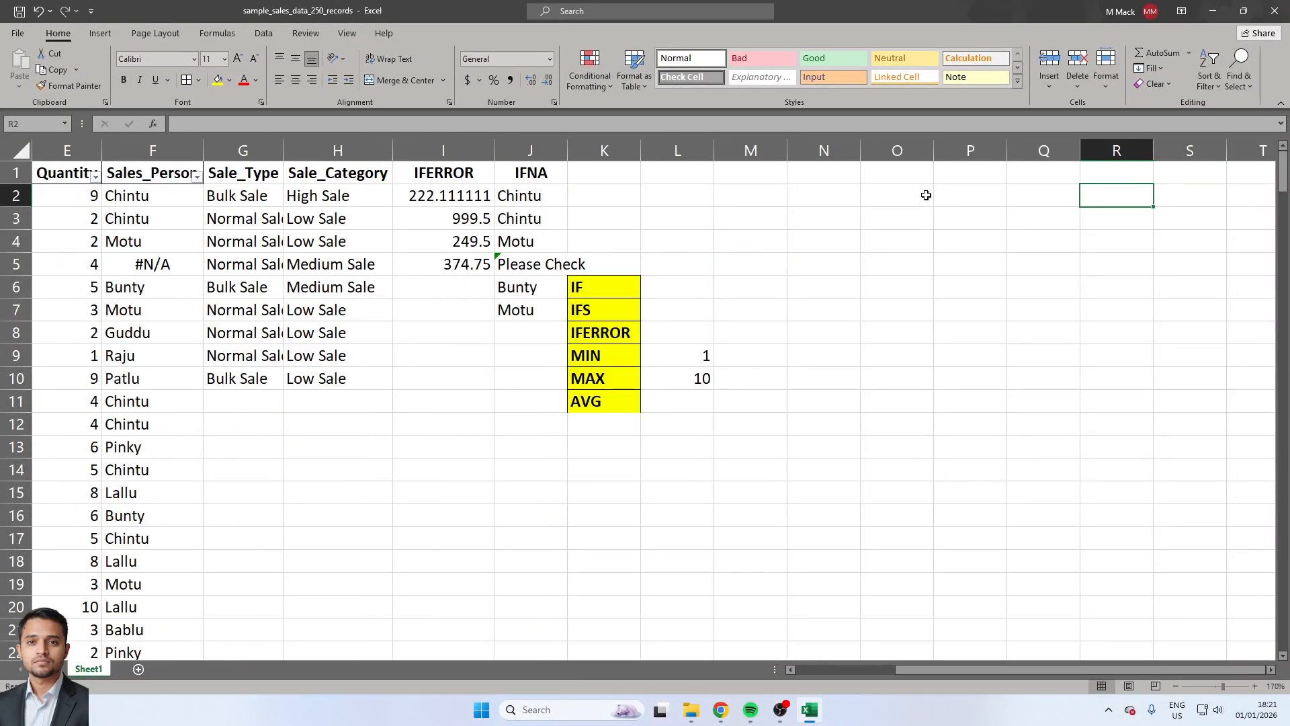
key("Left")
key("Left")
key("Left")
key("Left")
key("Left")
key("Left")
key("Left")
key("Left")
key("Left")
key("Left")
key("Left")
key("Left")
key("Left")
key("Left")
key("Left")
key("Left")
key("Left")
key("Down")
key("Down")
key("Down")
key("Down")
key("Down")
key("Down")
key("Down")
key("Down")
key("Down")
key("Right")
key("Right")
key("Right")
key("Right")
key("Right")
key("Right")
key("Right")
key("Right")
key("Right")
key("Right")
key("Right")
key("Right")
key("Up")
key("Left")
key("Down")
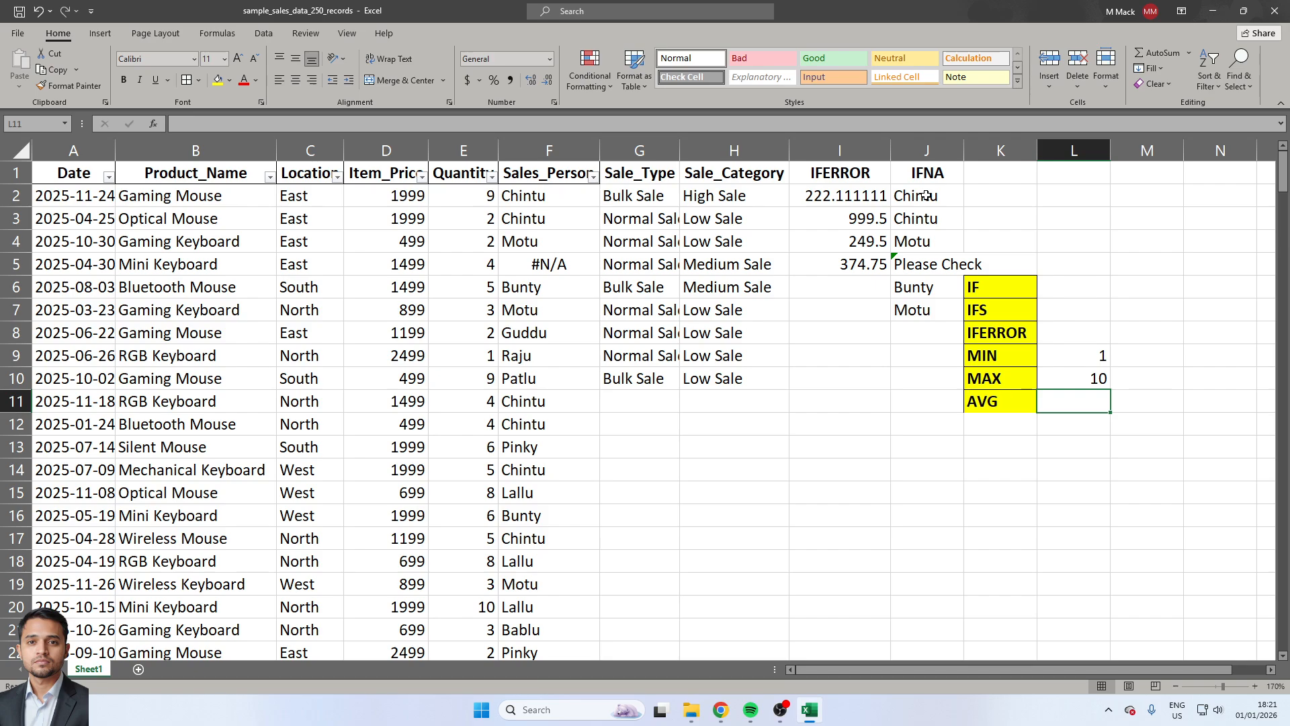
Enter an AVERAGE formula in L11, beside the AVG label, over the Quantity range E2:E251.
type("=")
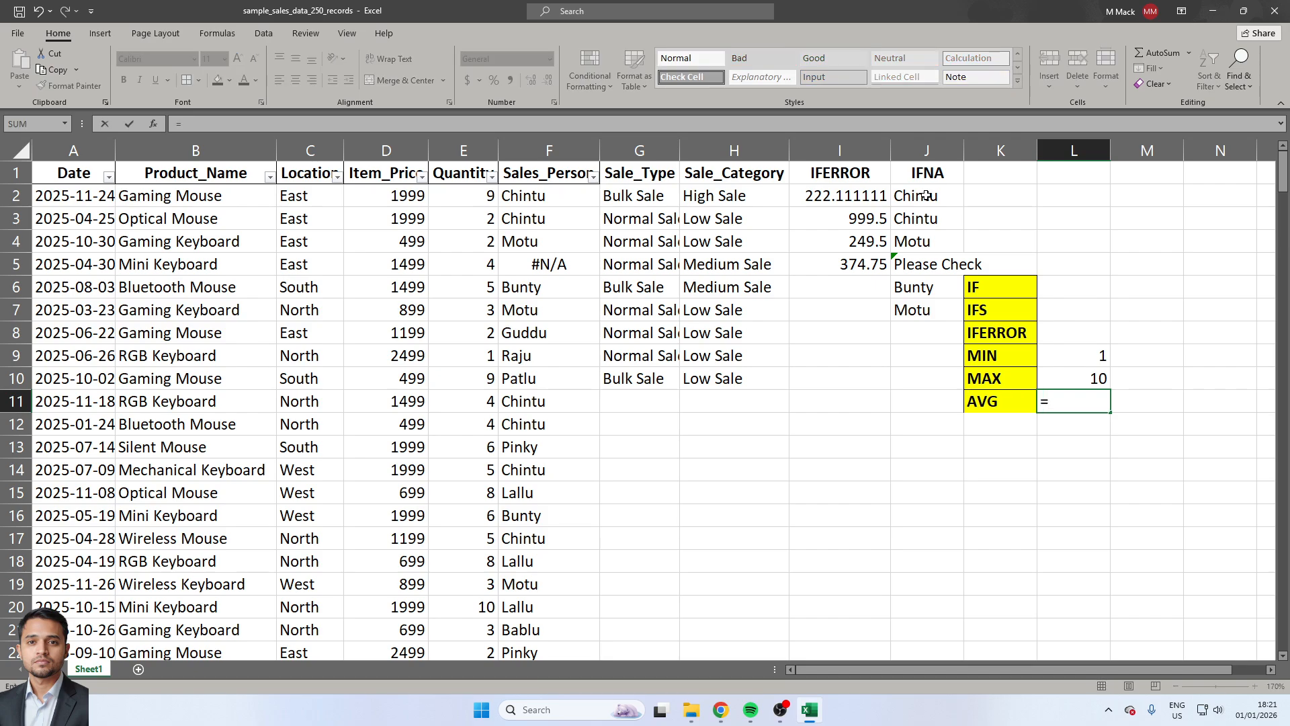
type("av")
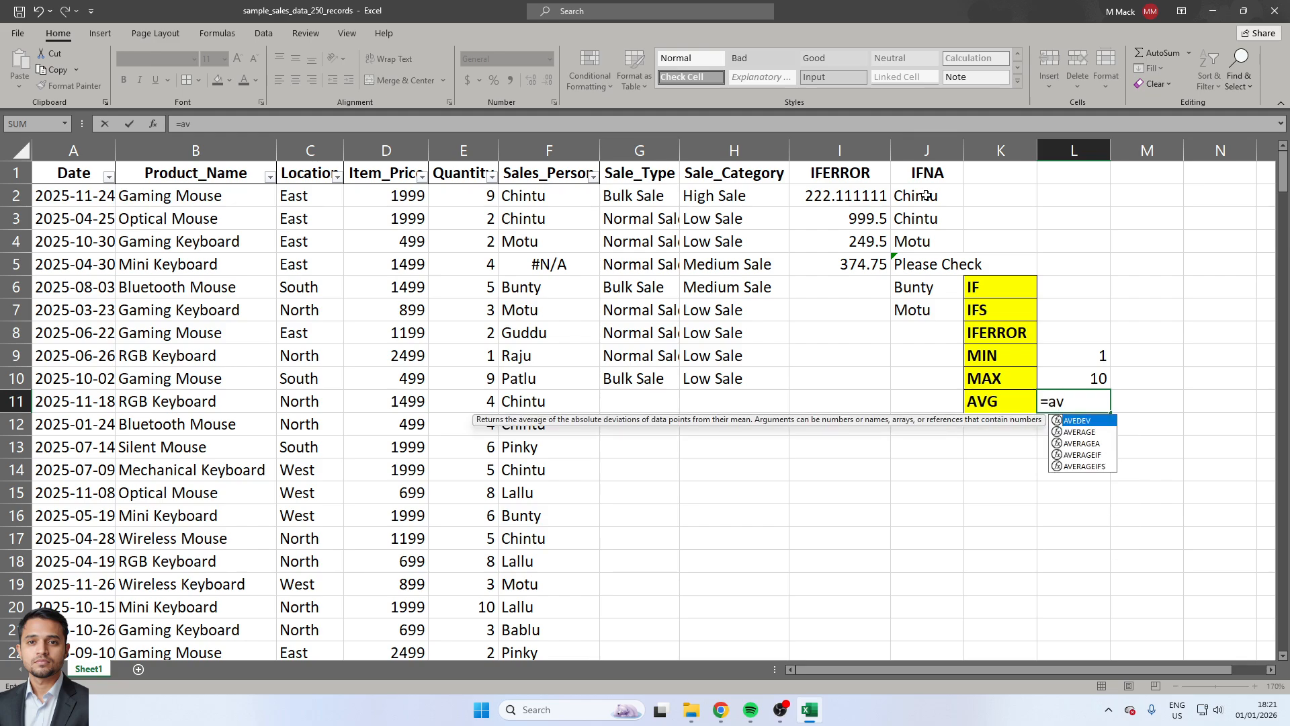
key("Down")
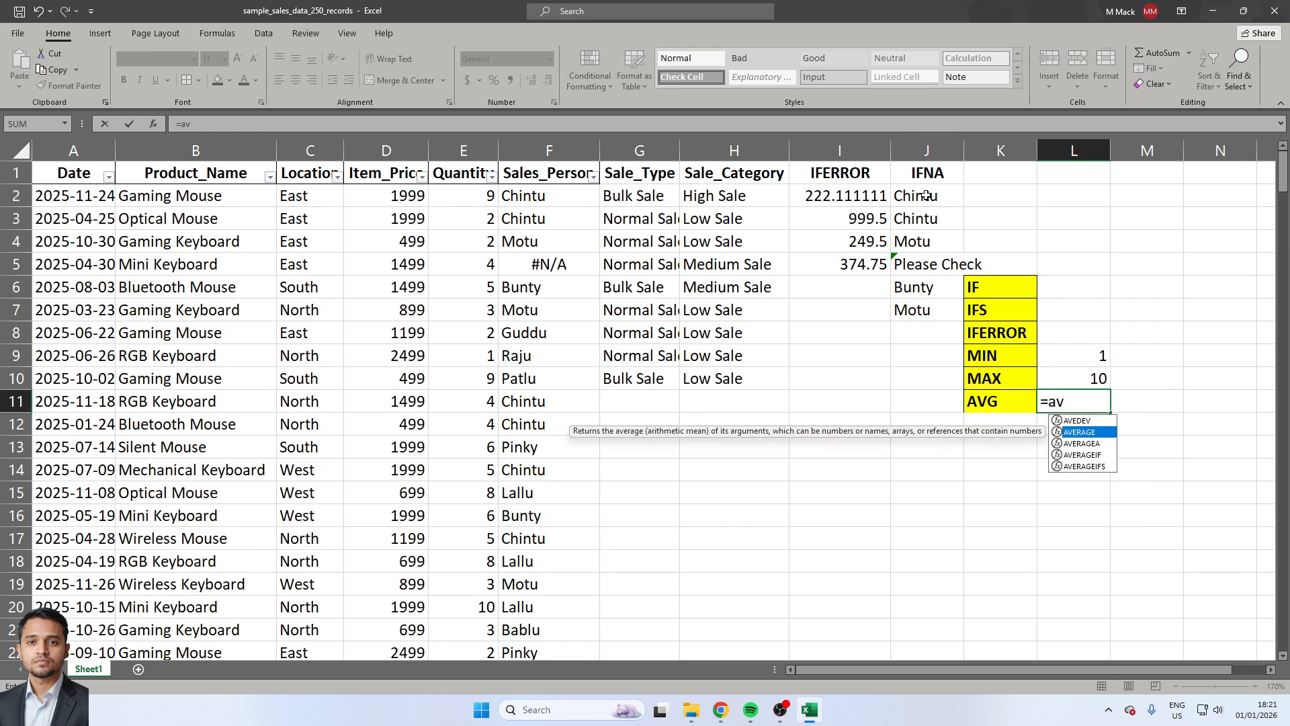
key("Tab")
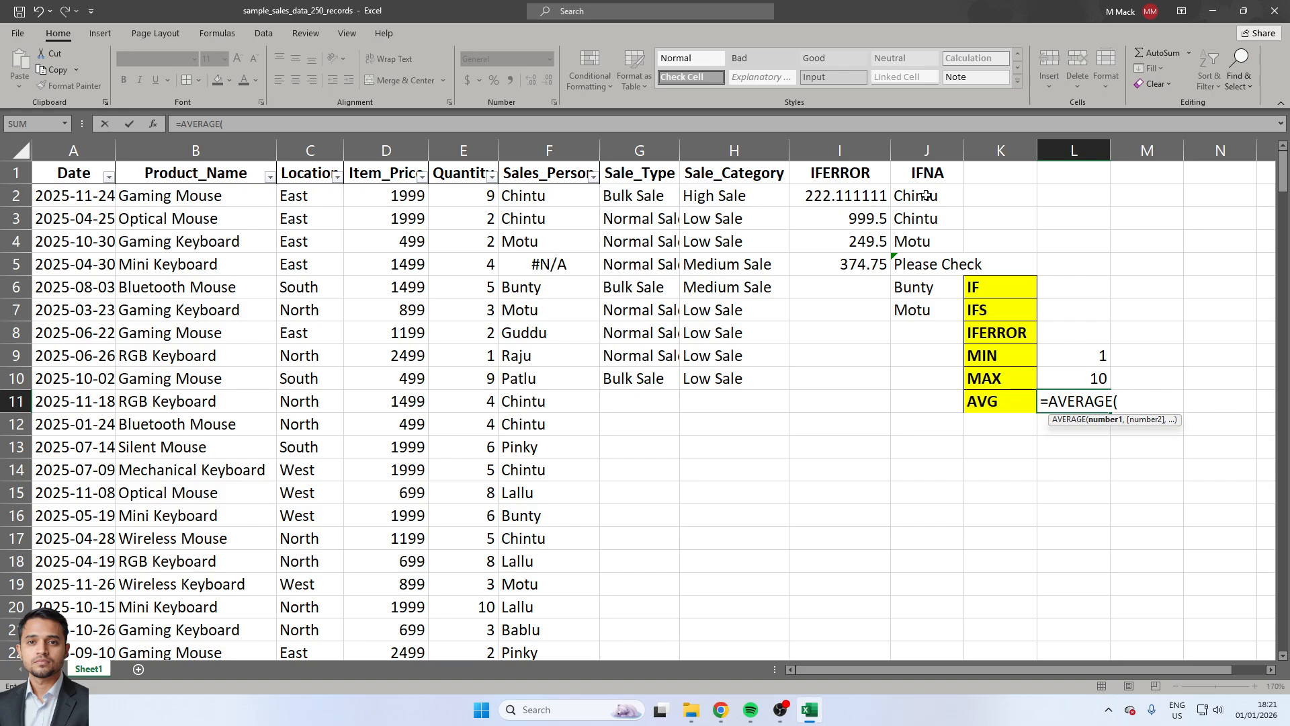
left_click(469, 195)
key("ctrl+shift+Down")
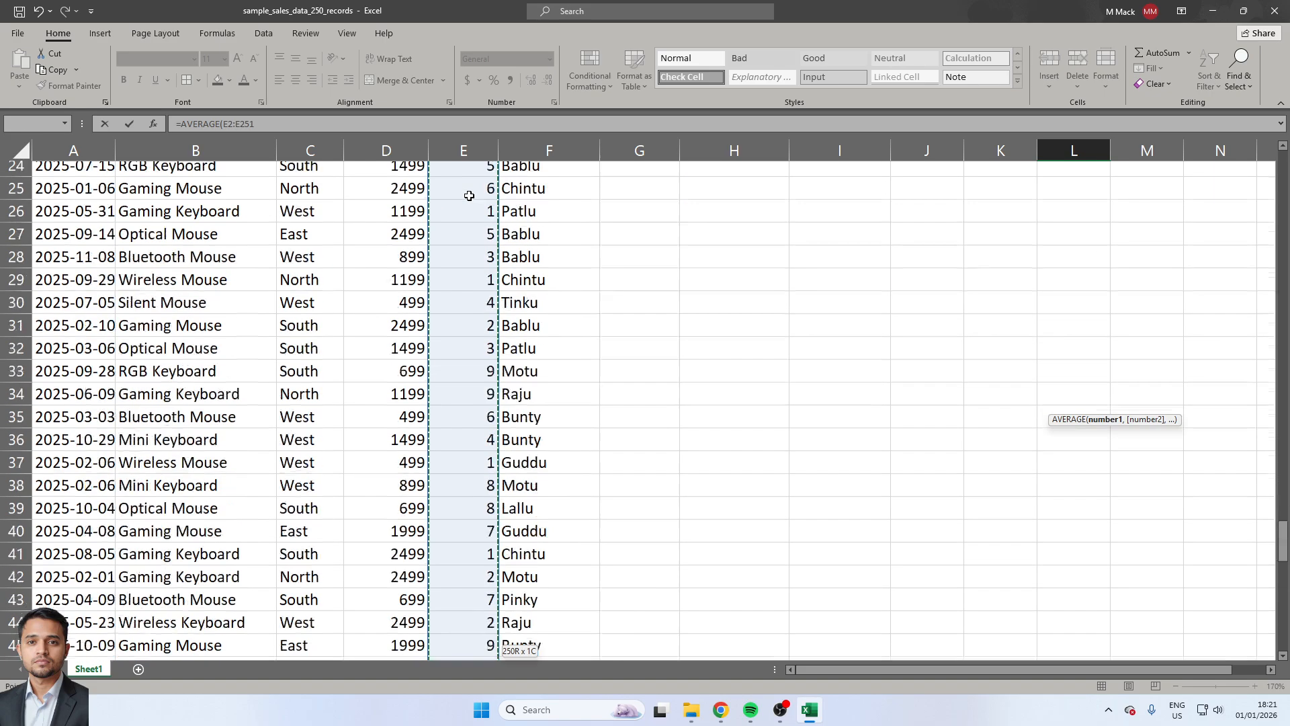
key("ctrl+Return")
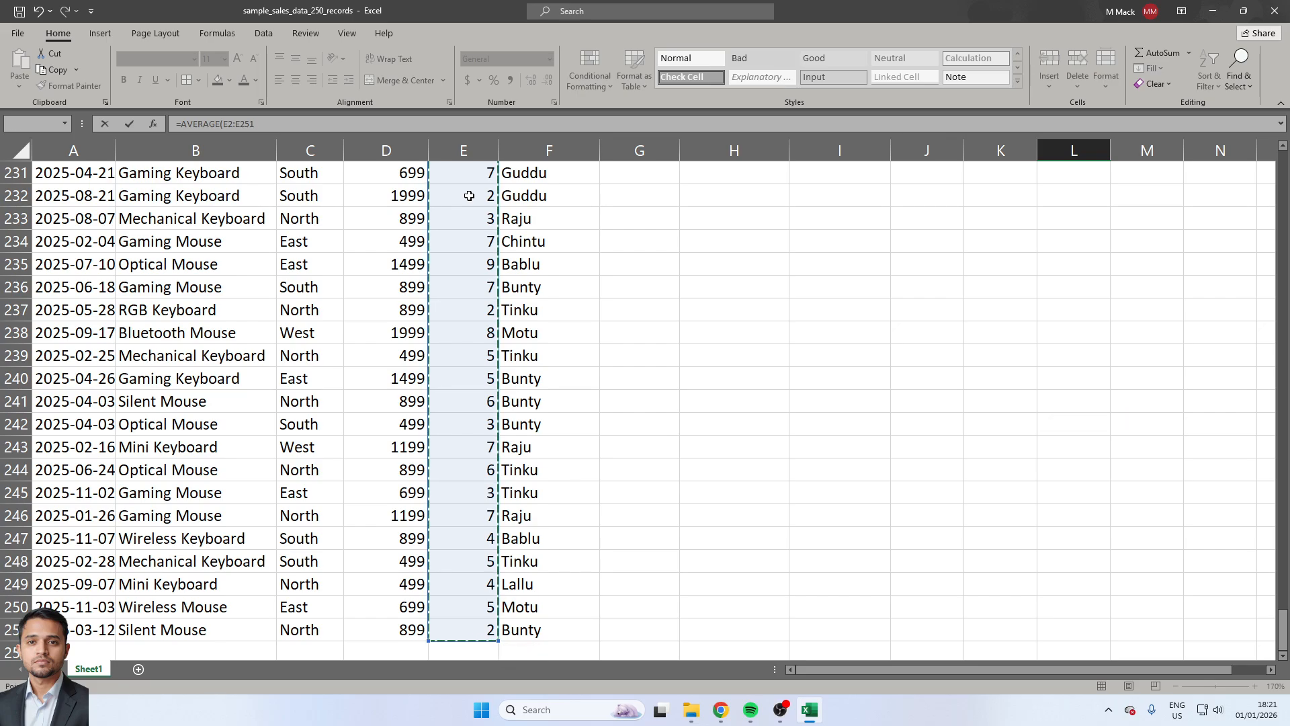
scroll(469, 196, "up", 3)
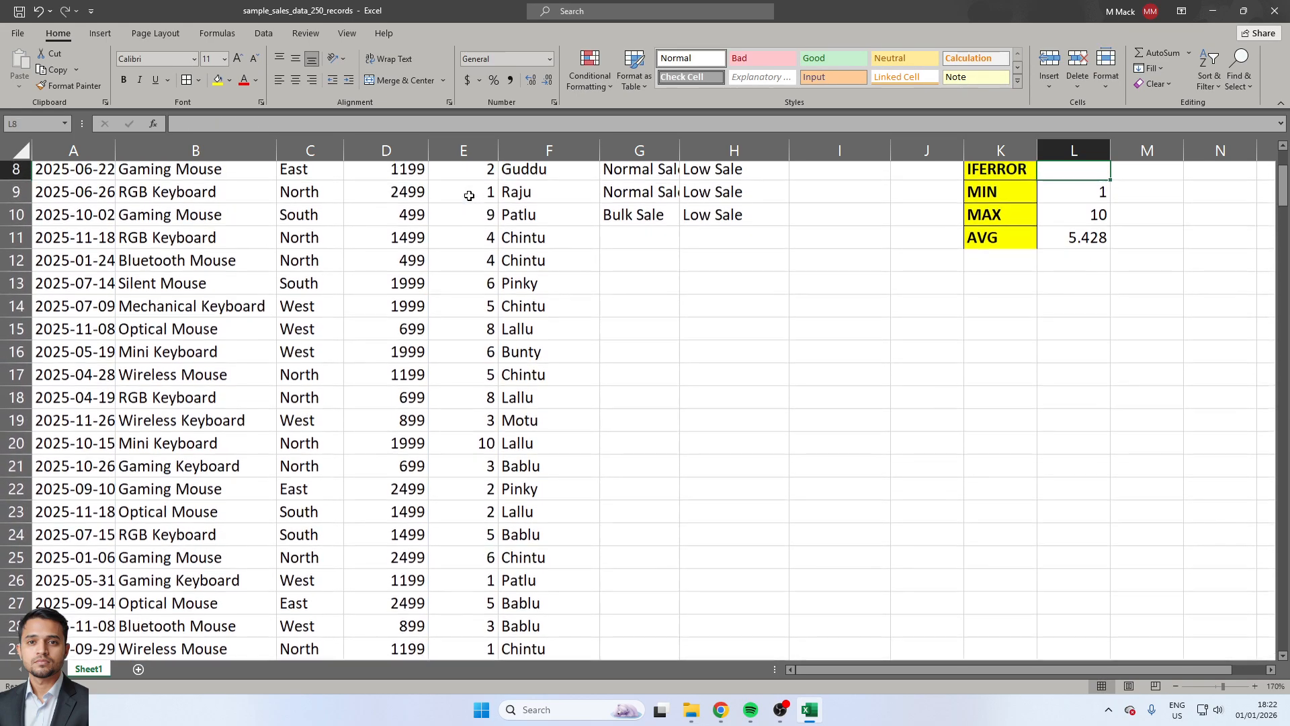
key("Up")
key("Up")
key("Up")
key("Up")
key("Up")
key("Down")
key("Down")
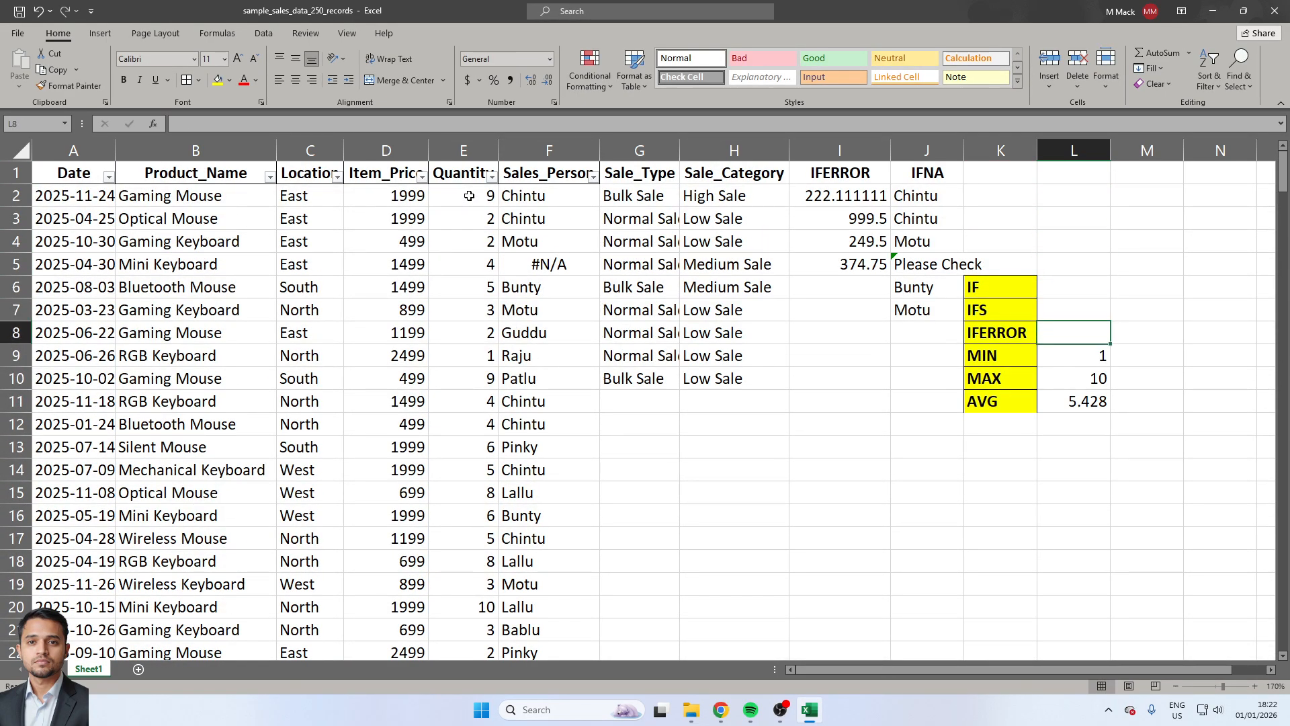
key("Down")
key("Down")
key("Down")
key("Down")
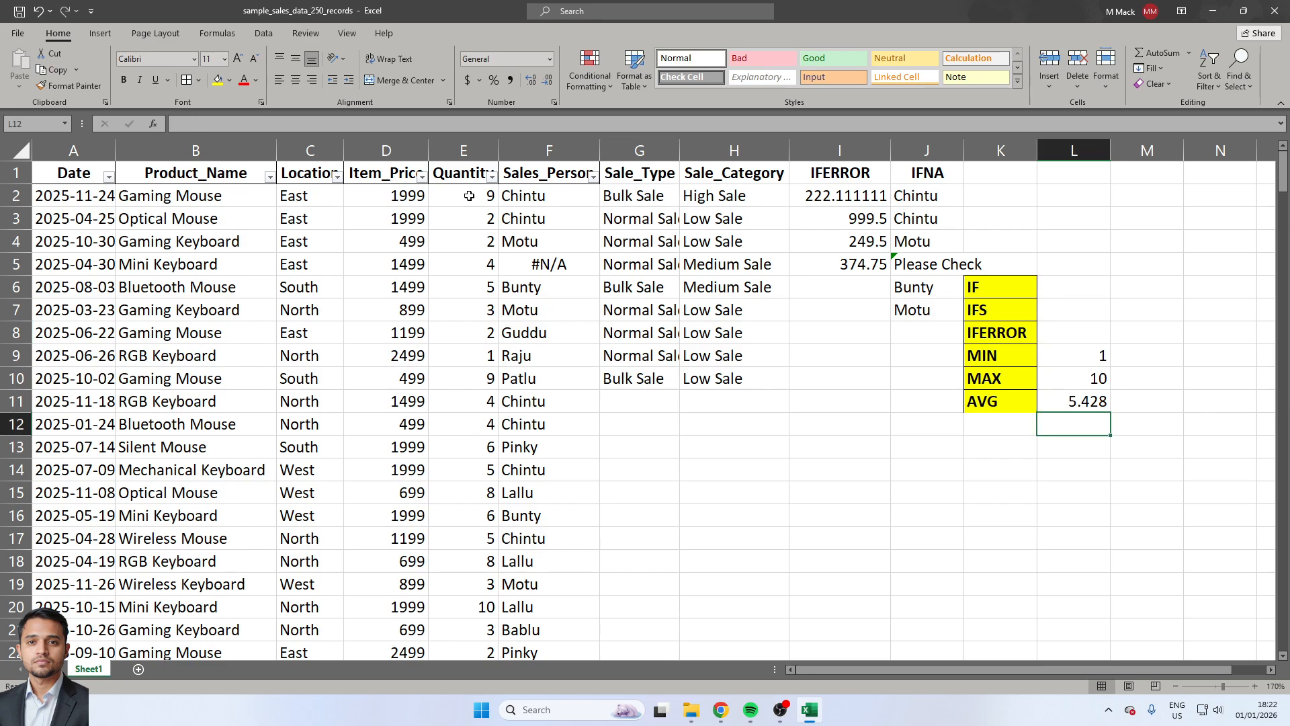
key("Left")
key("Left")
key("Left")
key("Left")
key("Left")
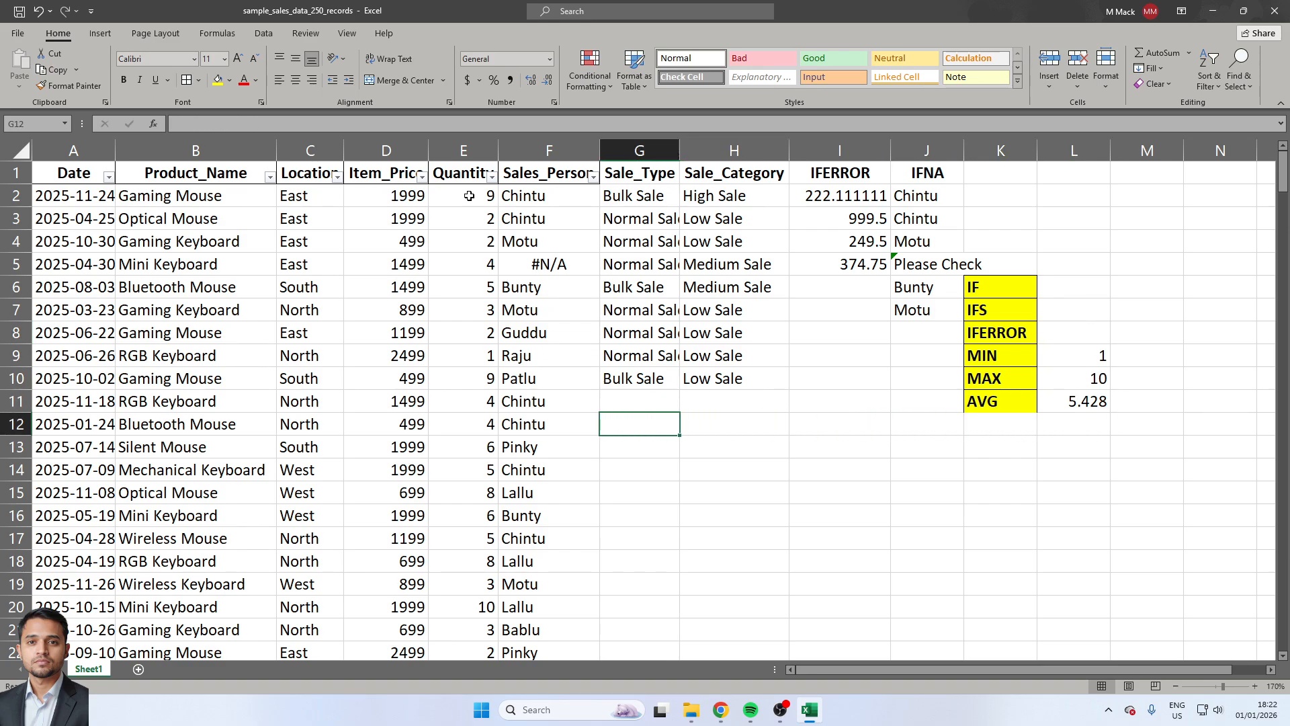
key("Down")
key("Right")
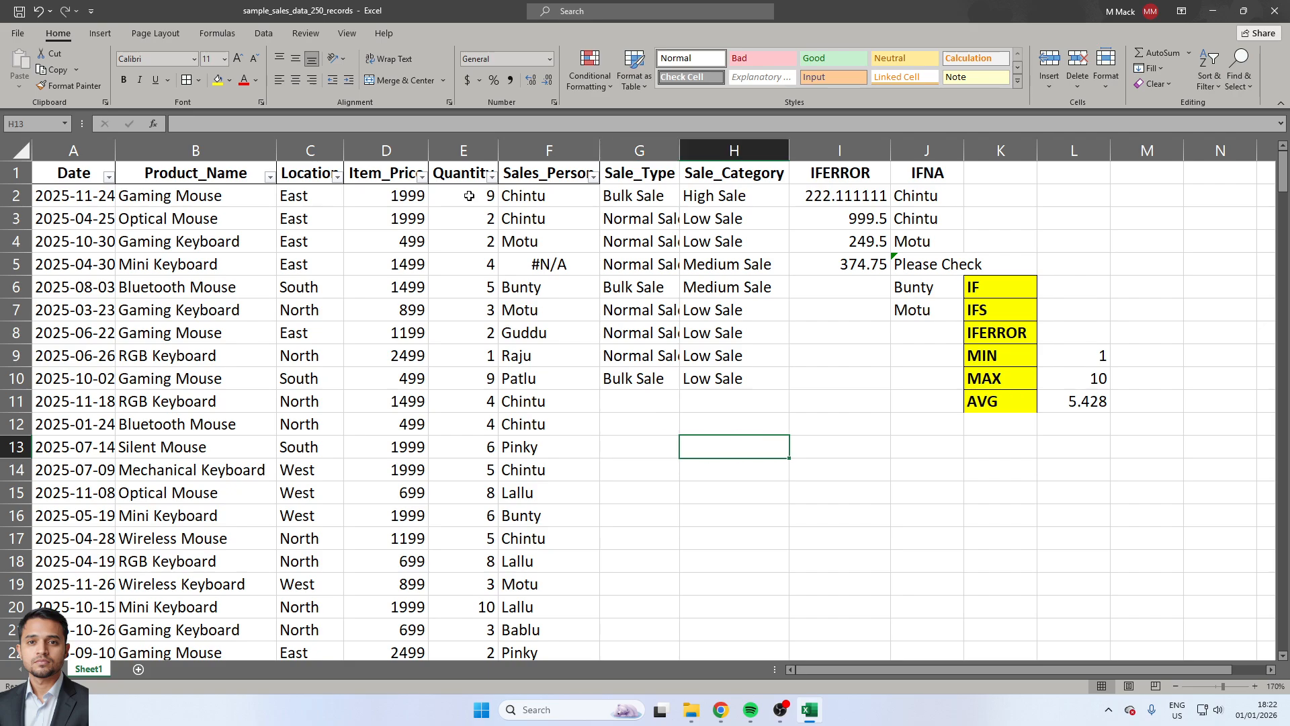
key("Left")
key("Up")
key("Up")
key("Right")
key("Right")
key("Left")
key("Left")
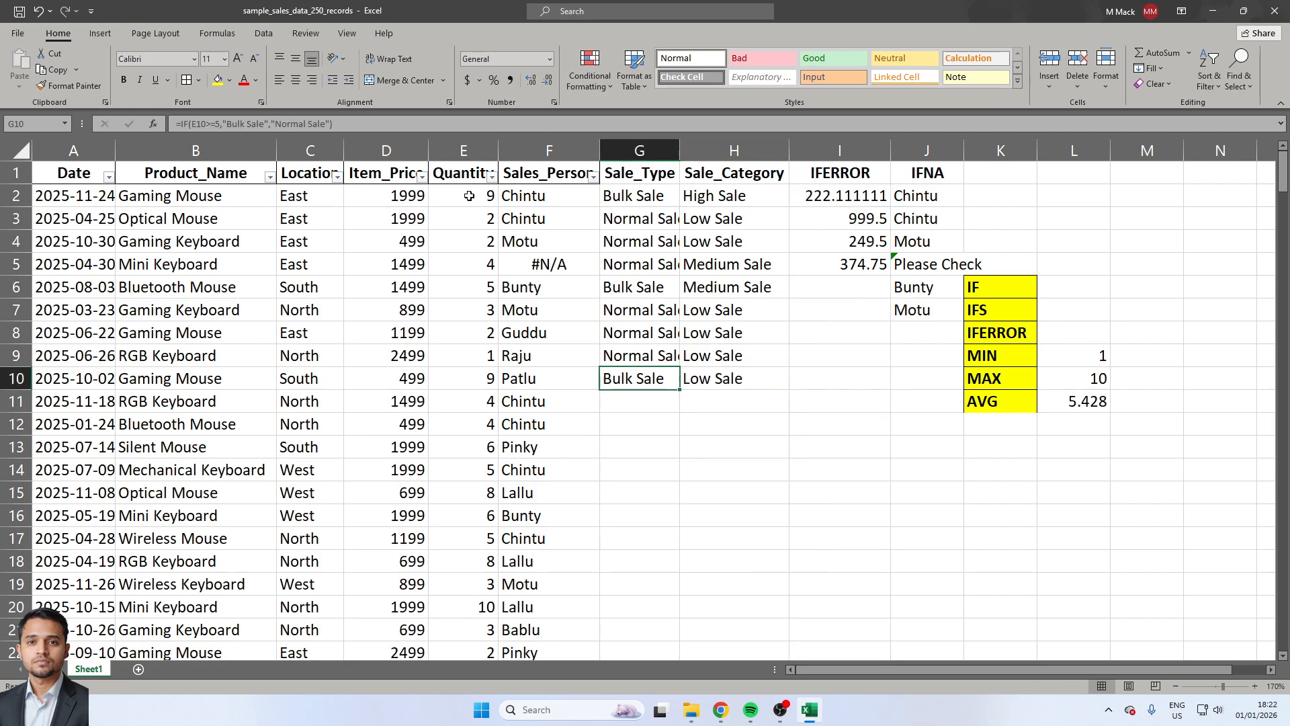
Insert an empty column before the Sale_Type column.
key("Up")
key("ctrl+space")
key("ctrl+shift+plus")
key("Right")
key("Left")
Enter =RANDBETWEEN(1,100) as an array formula in G2:G10 of the new column.
key("Up")
key("Up")
key("Up")
key("Up")
key("Up")
key("Up")
key("Up")
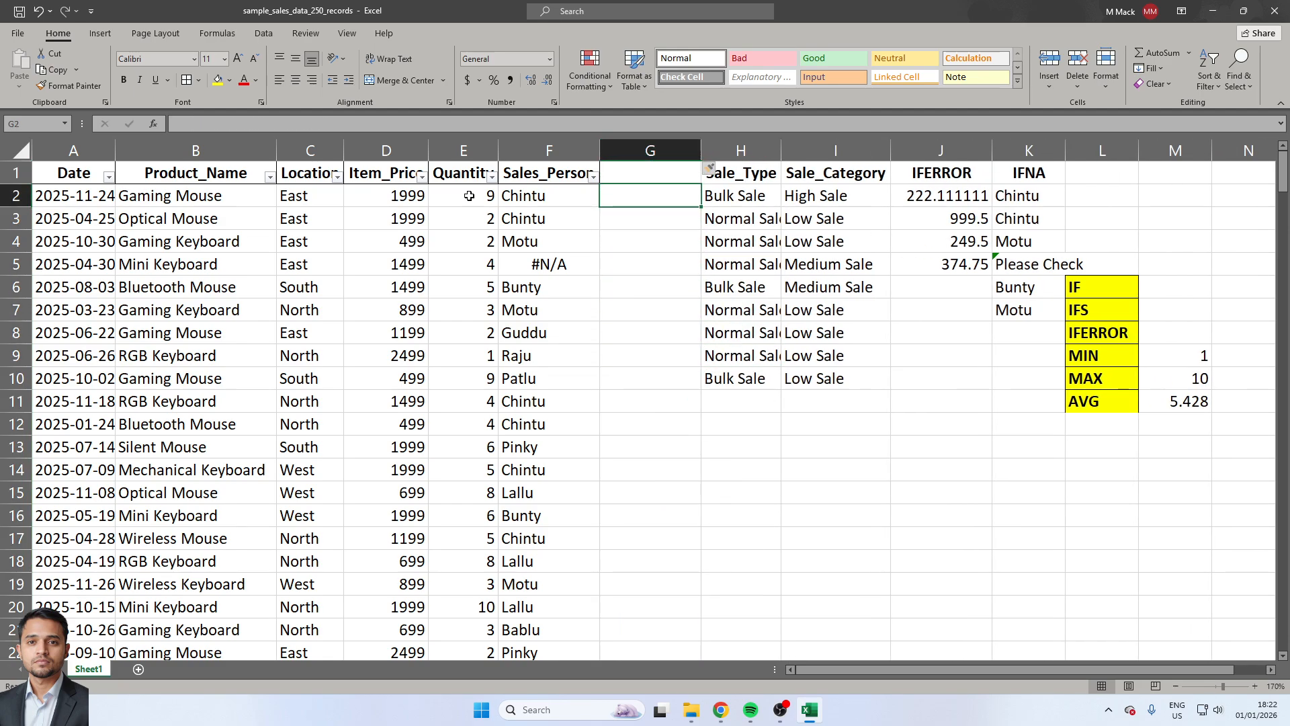
key("shift+Down")
key("shift+Down")
key("shift+Down")
key("shift+Down")
key("shift+Down")
key("shift+Down")
key("shift+Down")
key("shift+Down")
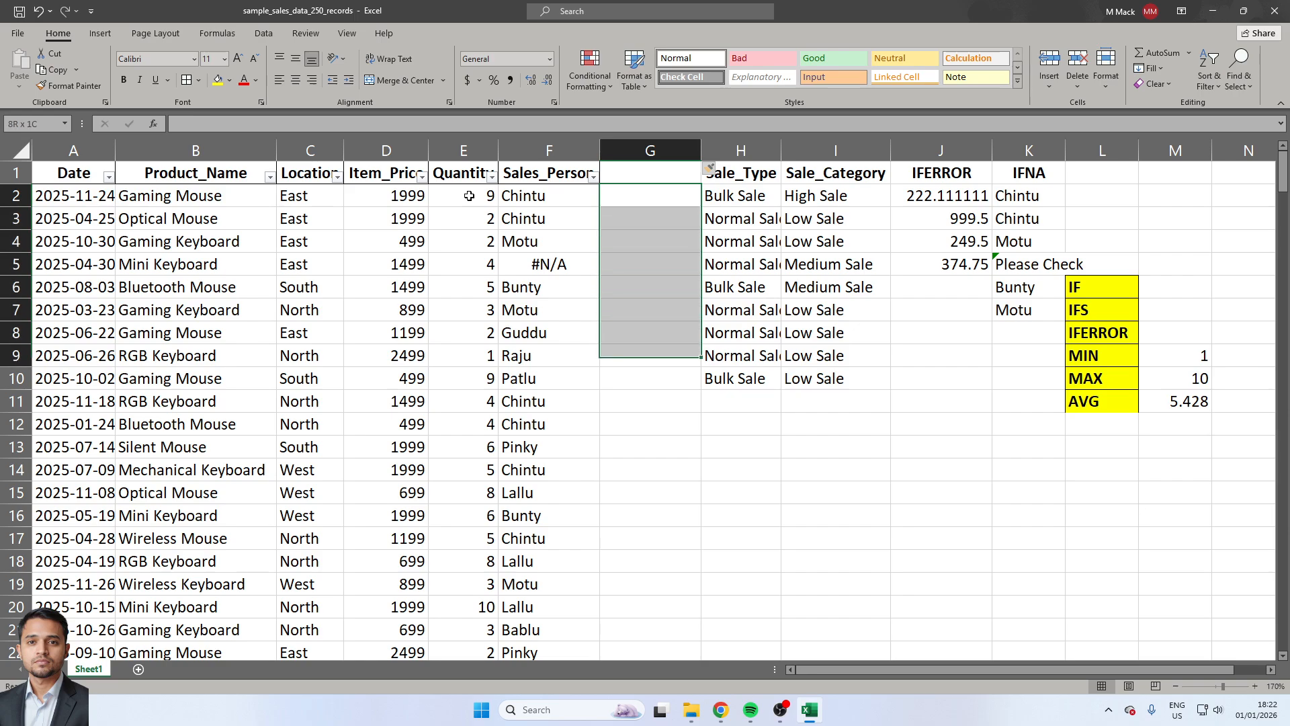
type("=ran")
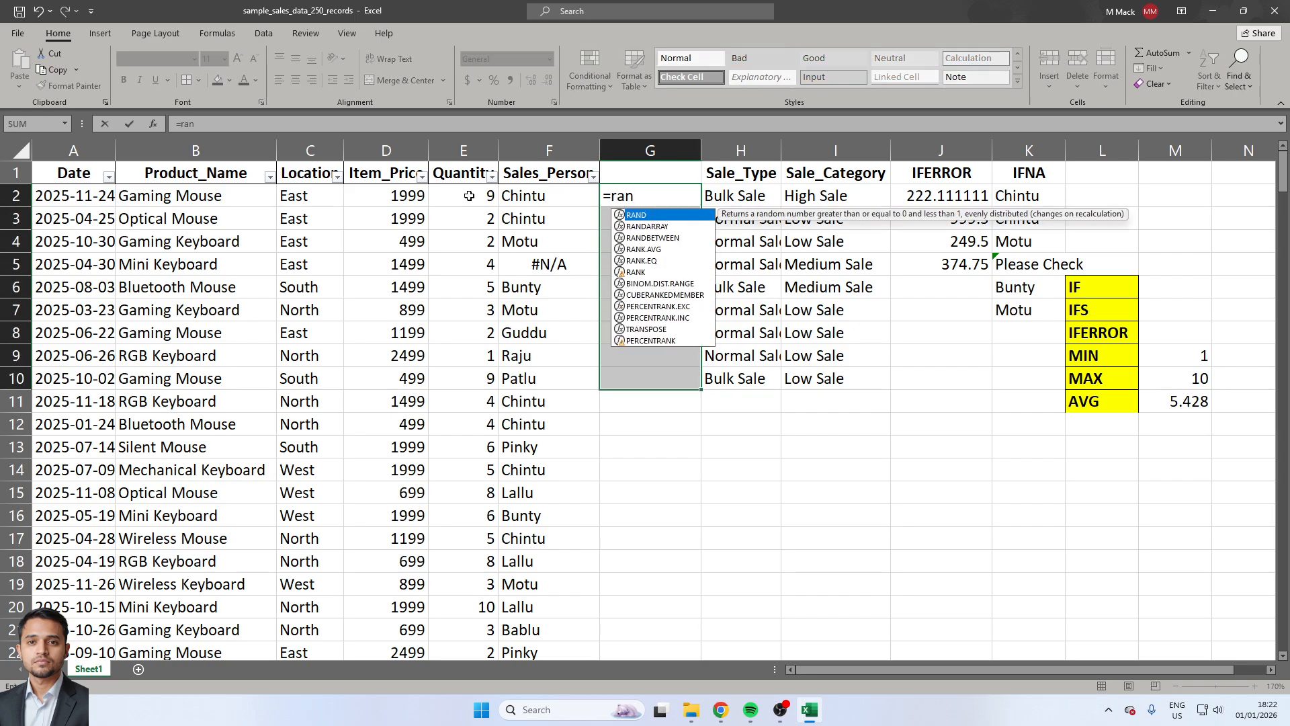
key("Down")
key("Down")
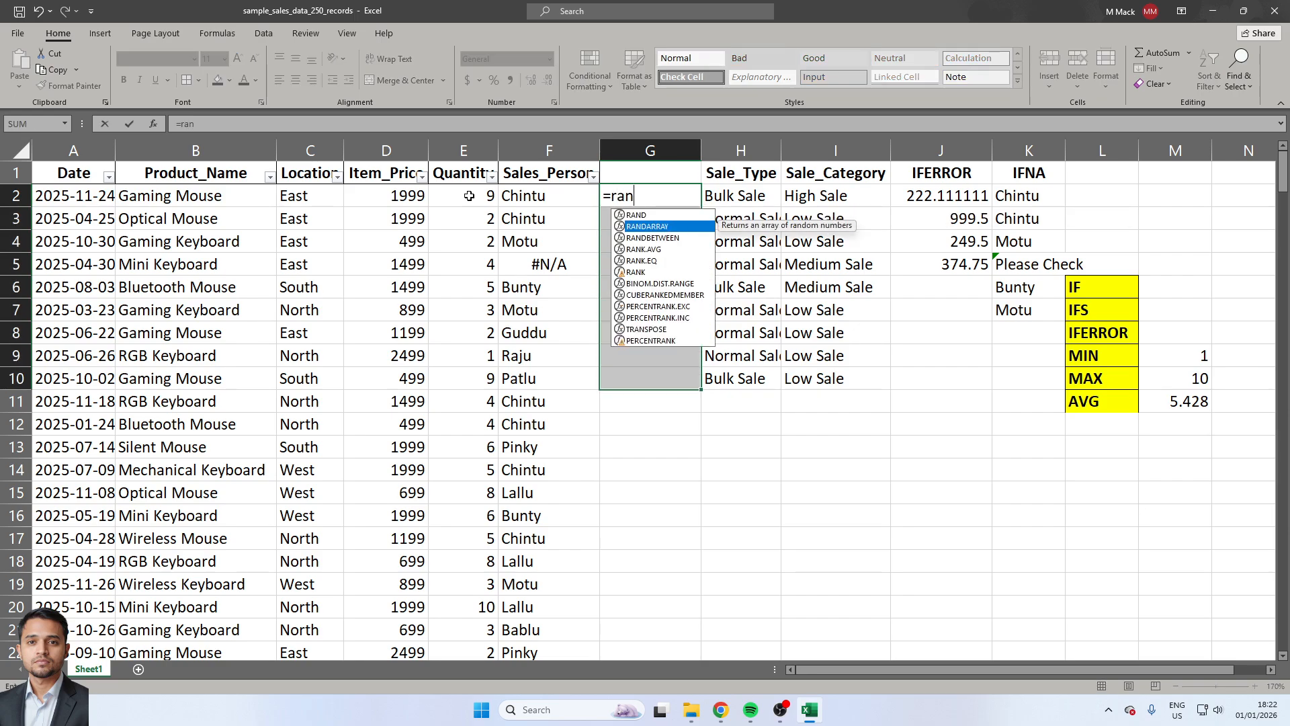
key("Tab")
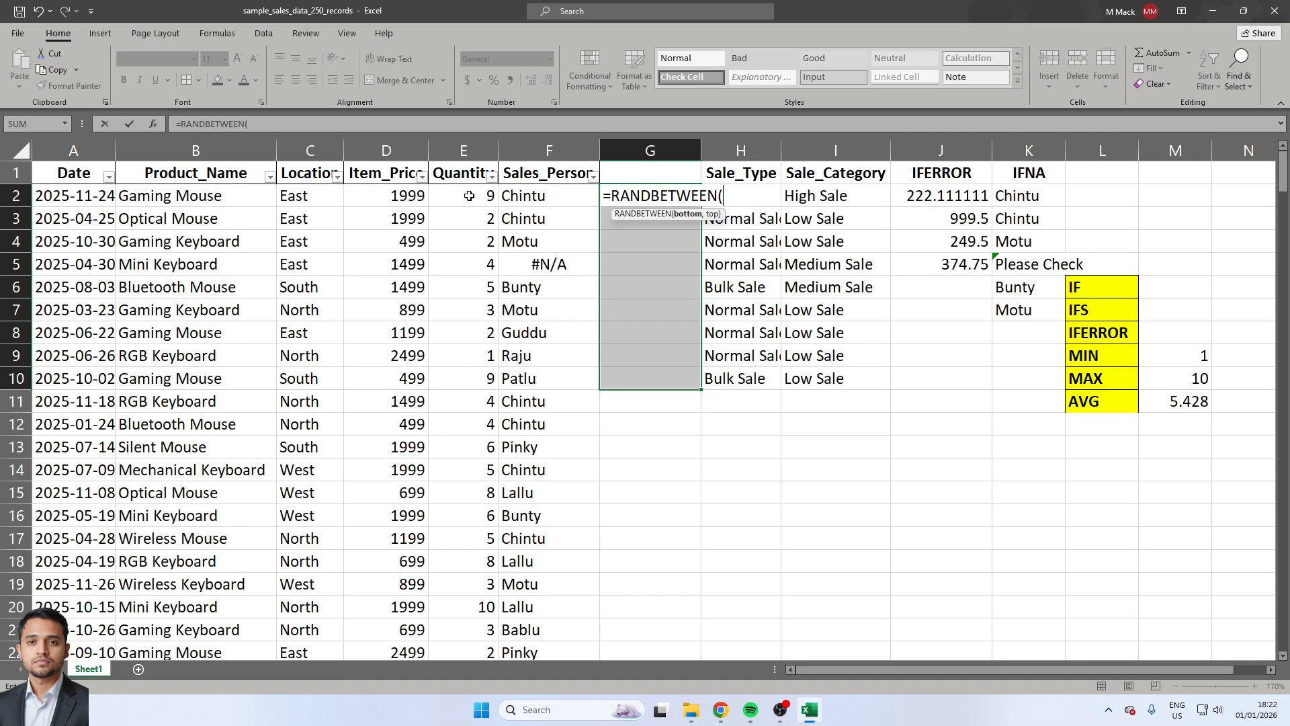
type("1,100)")
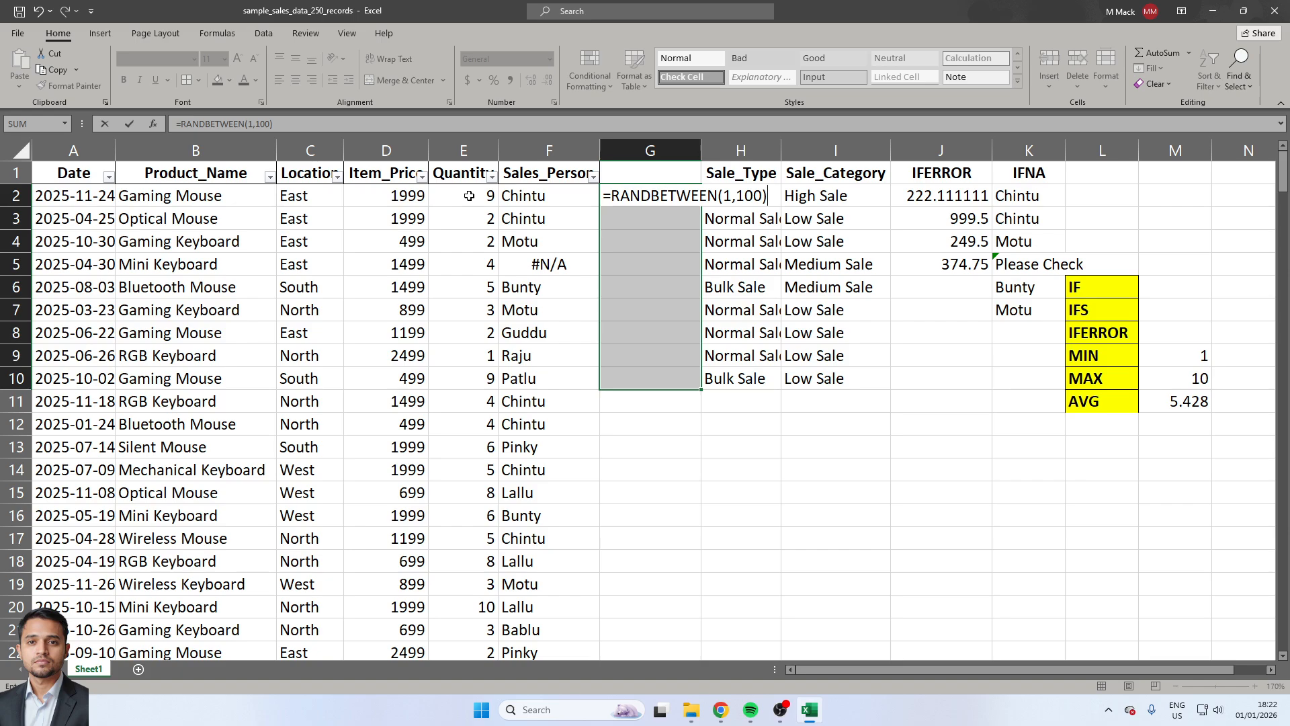
key("ctrl+shift+Return")
Try to copy the RANDBETWEEN formula from G2 down over the rest of the array range.
key("shift+BackSpace")
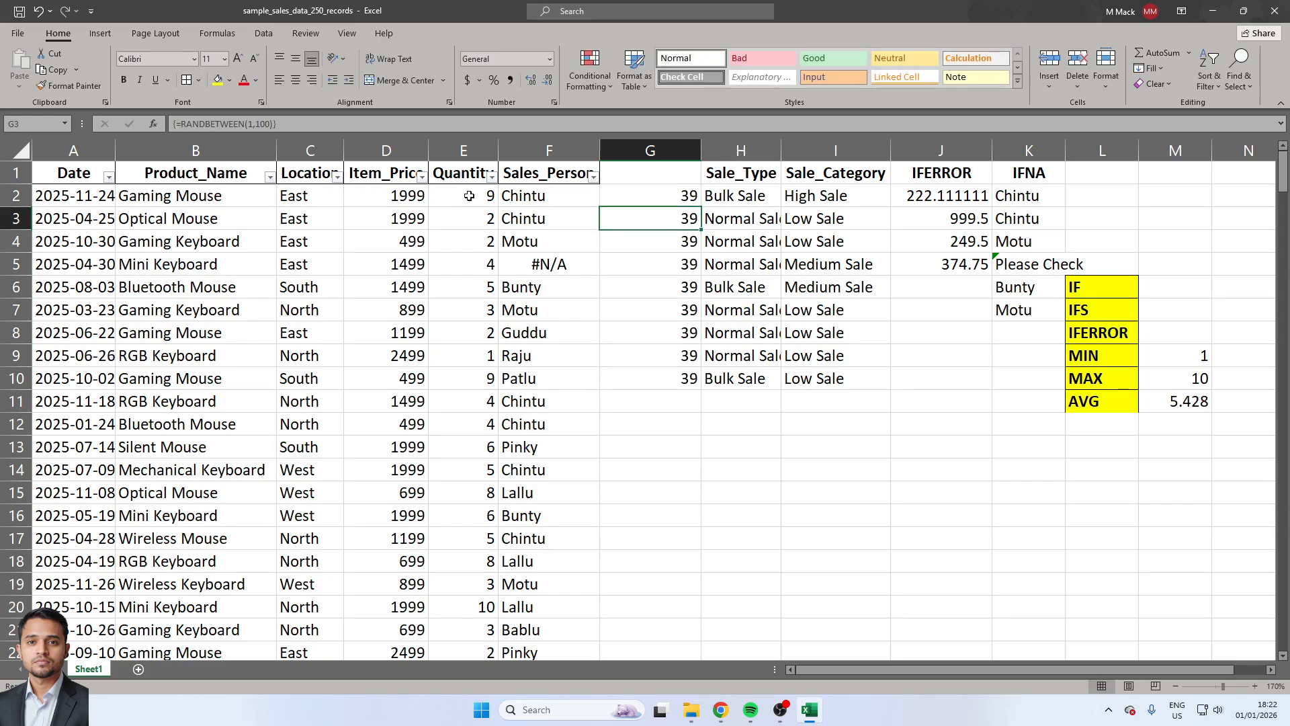
key("ctrl+c")
key("ctrl+shift+Down")
key("ctrl+v")
key("Return")
key("ctrl+shift+Up")
key("Down")
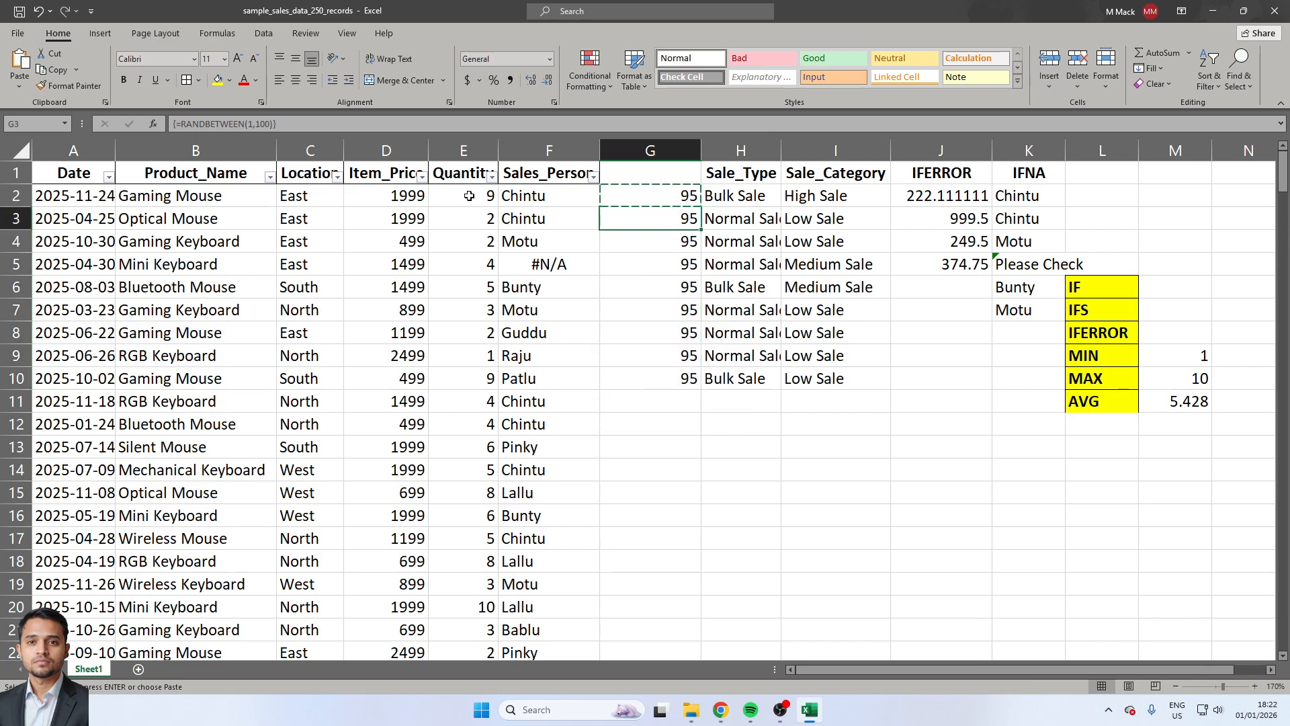
key("Up")
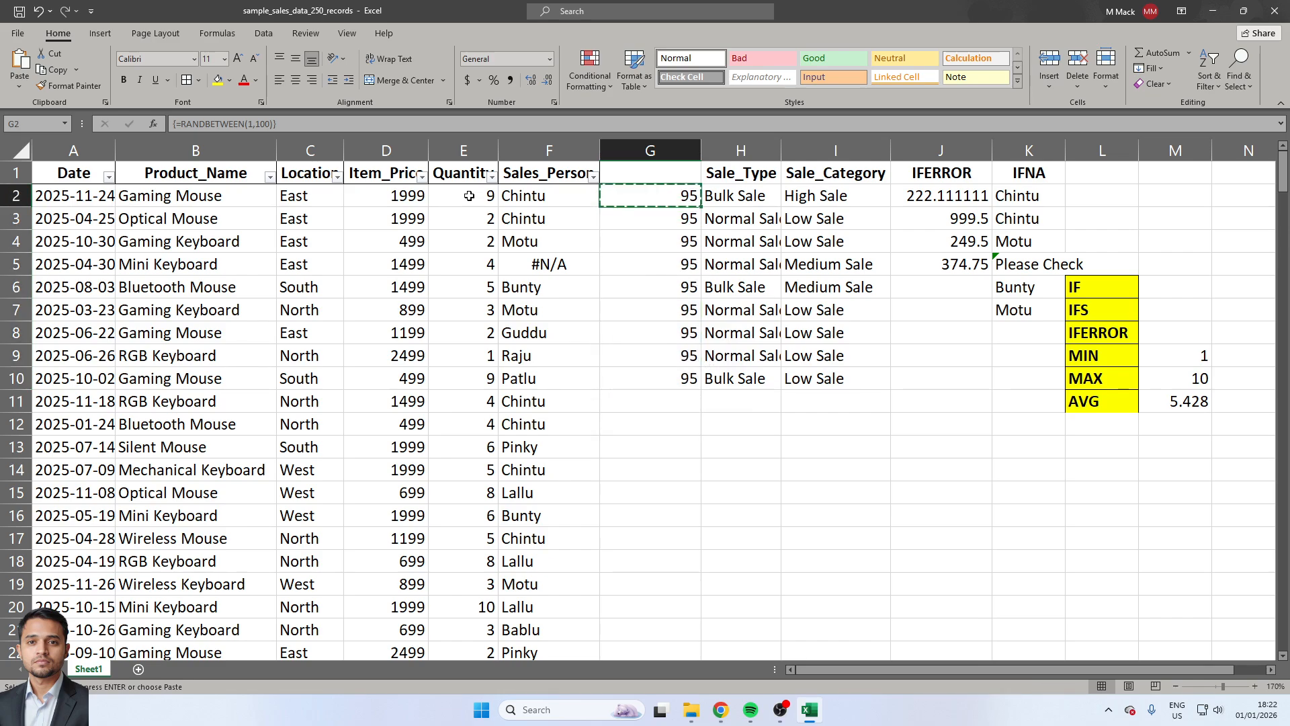
Try to re-enter the RANDBETWEEN formula in G2 as an ordinary formula.
key("F2")
key("Left")
key("Left")
key("Left")
key("Left")
key("Left")
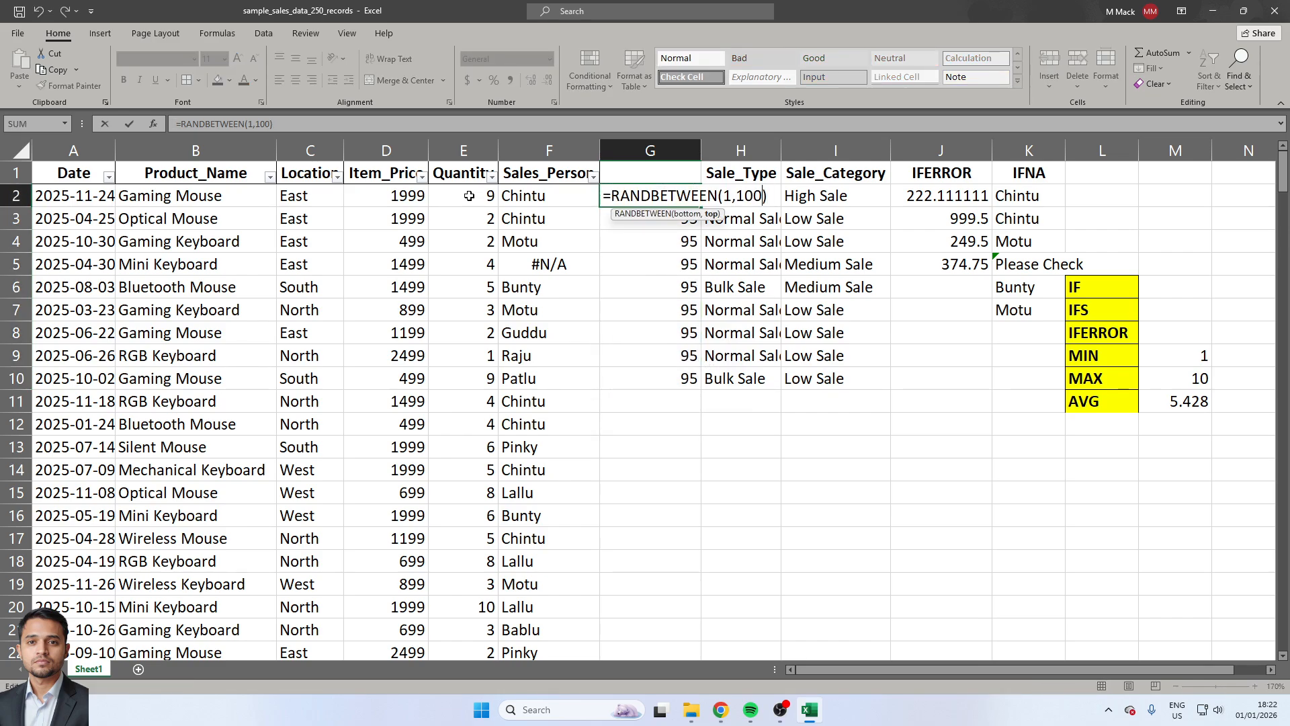
key("Return")
key("Return")
key("Escape")
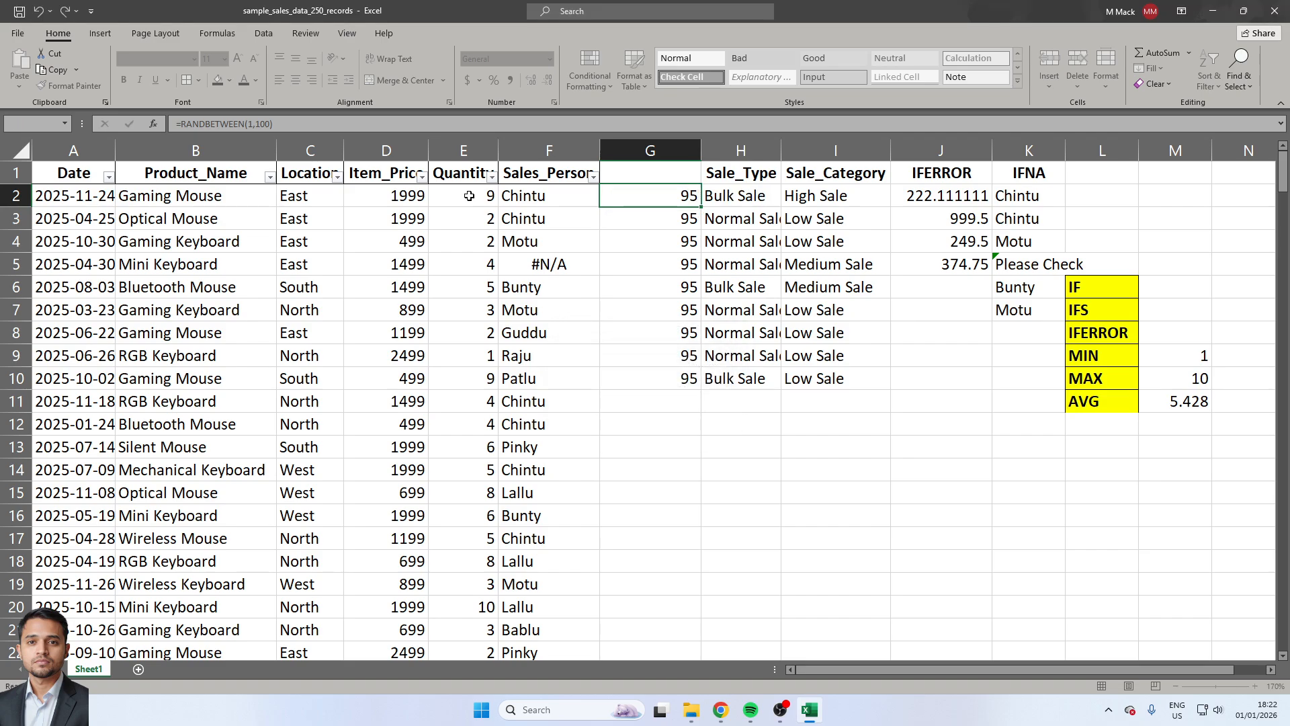
type("=r")
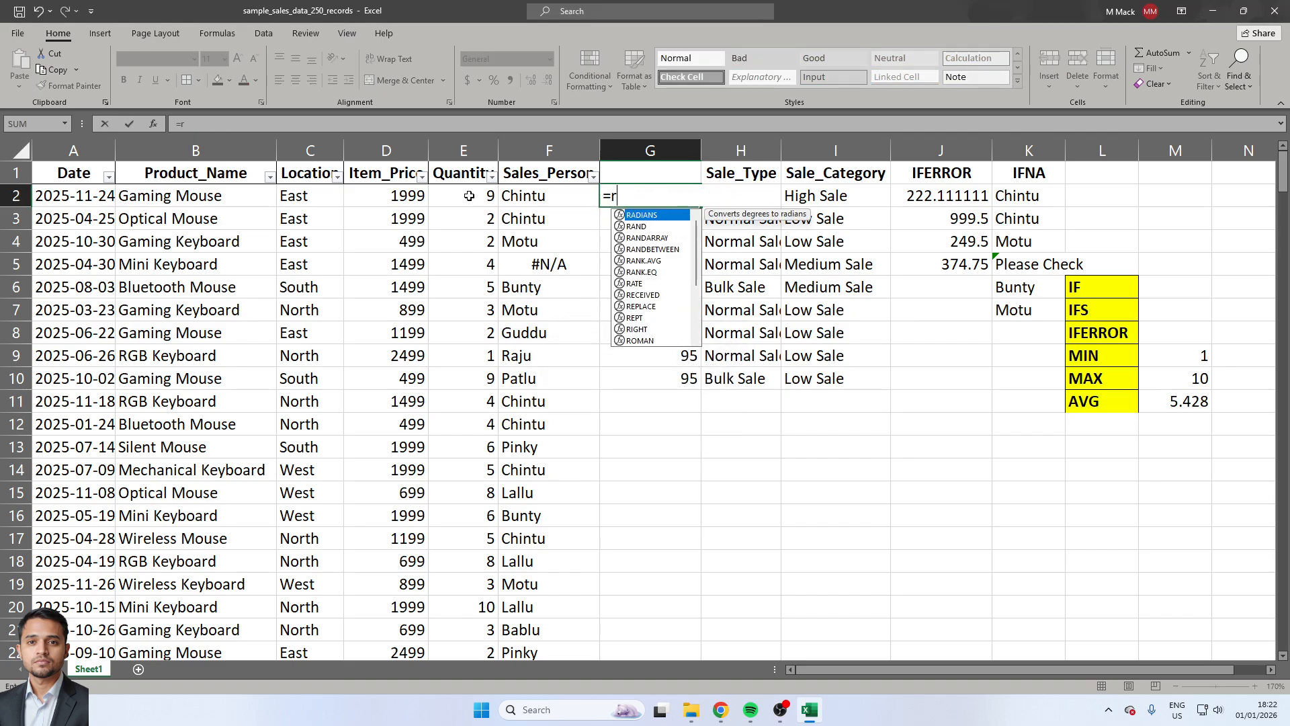
type("an")
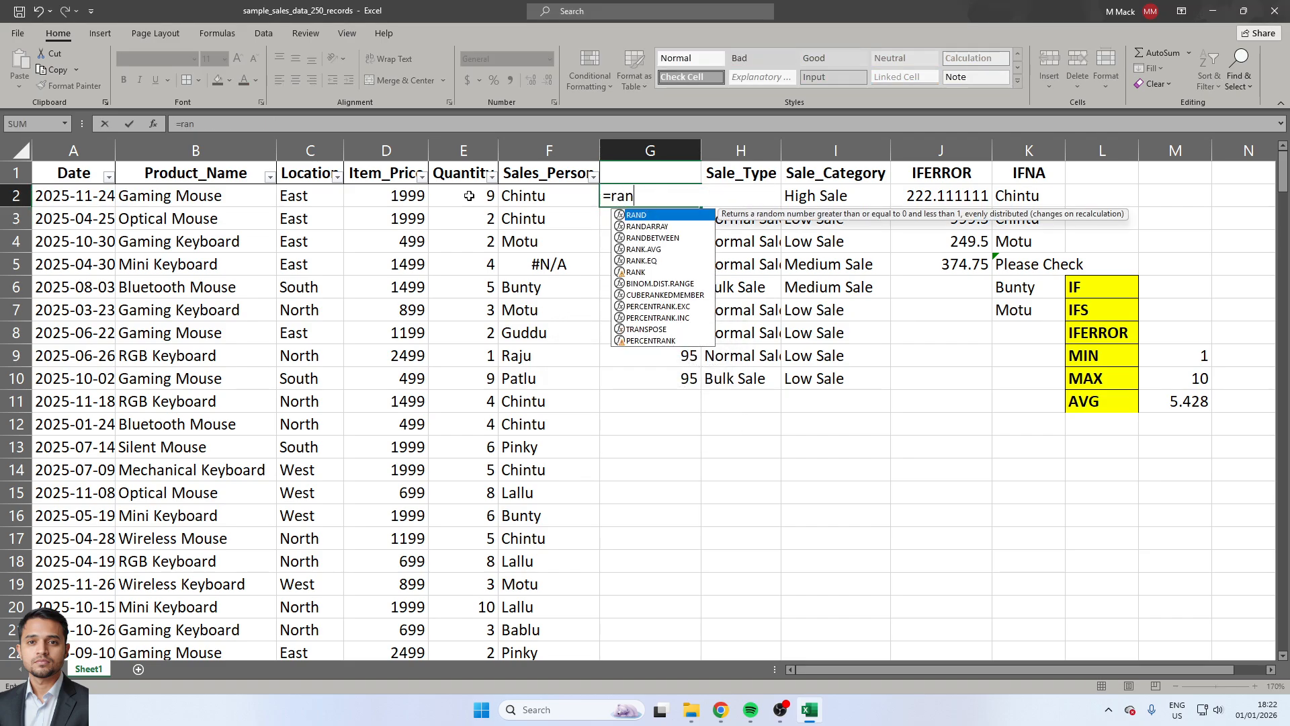
key("Down")
key("Down")
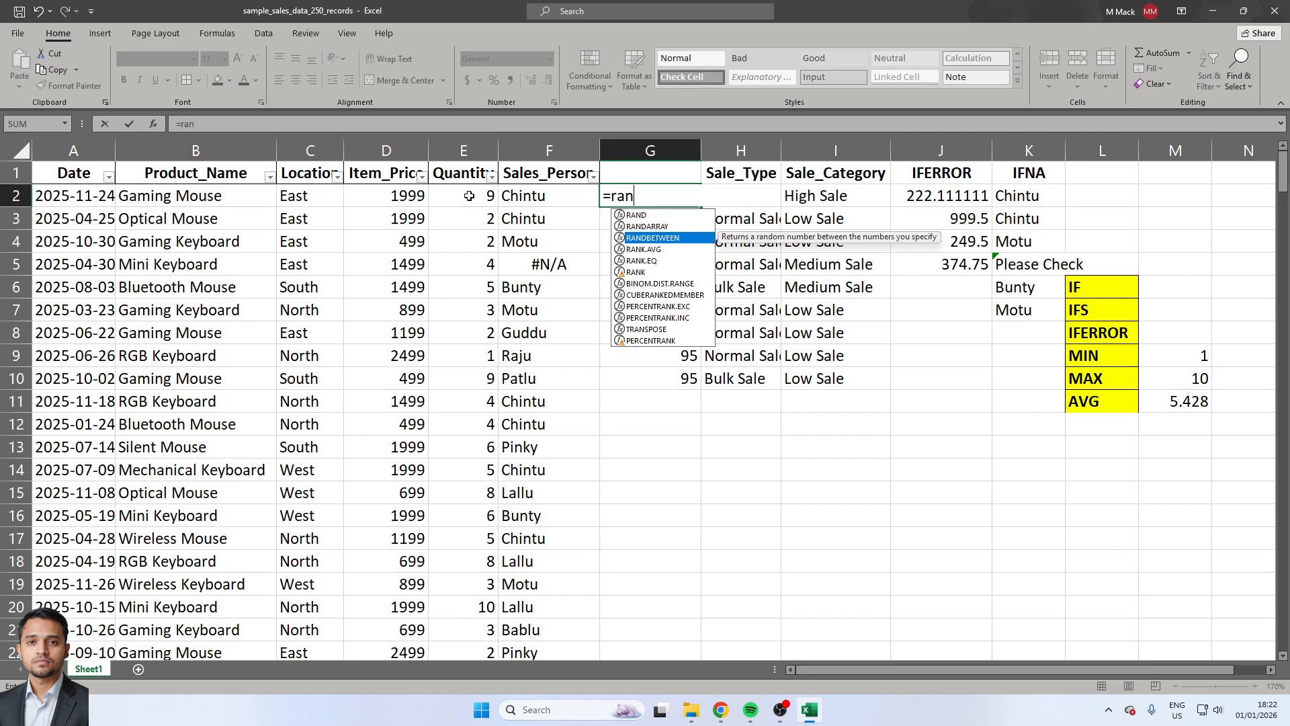
key("Tab")
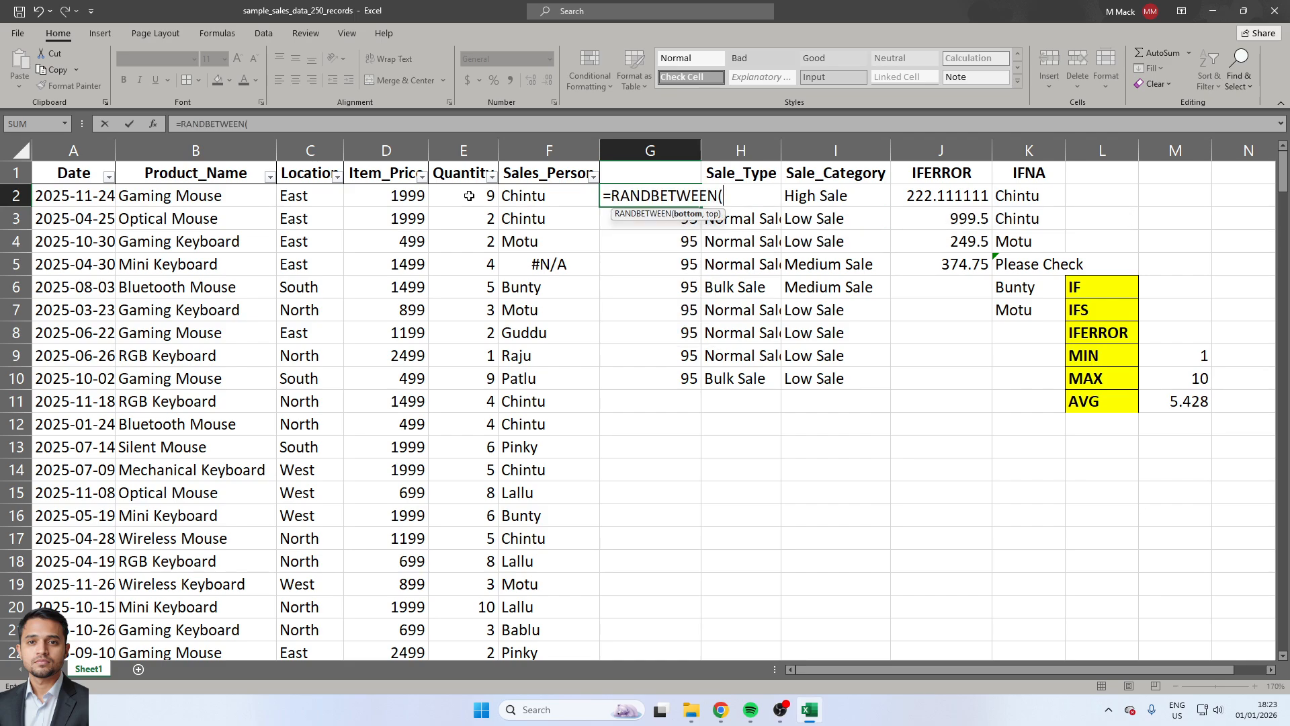
key("Escape")
Try to overwrite the array formula in G2 with =RANDBETWEEN(1,100).
type("=ra")
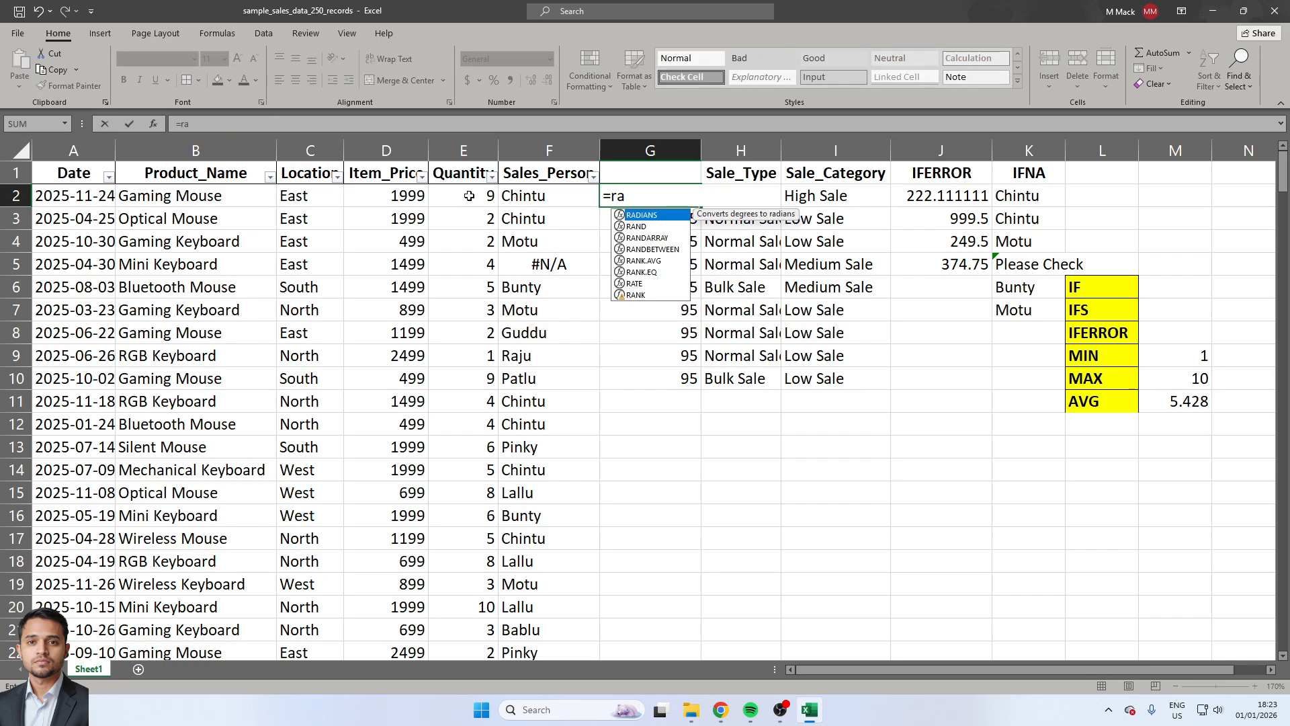
key("Down")
key("Down")
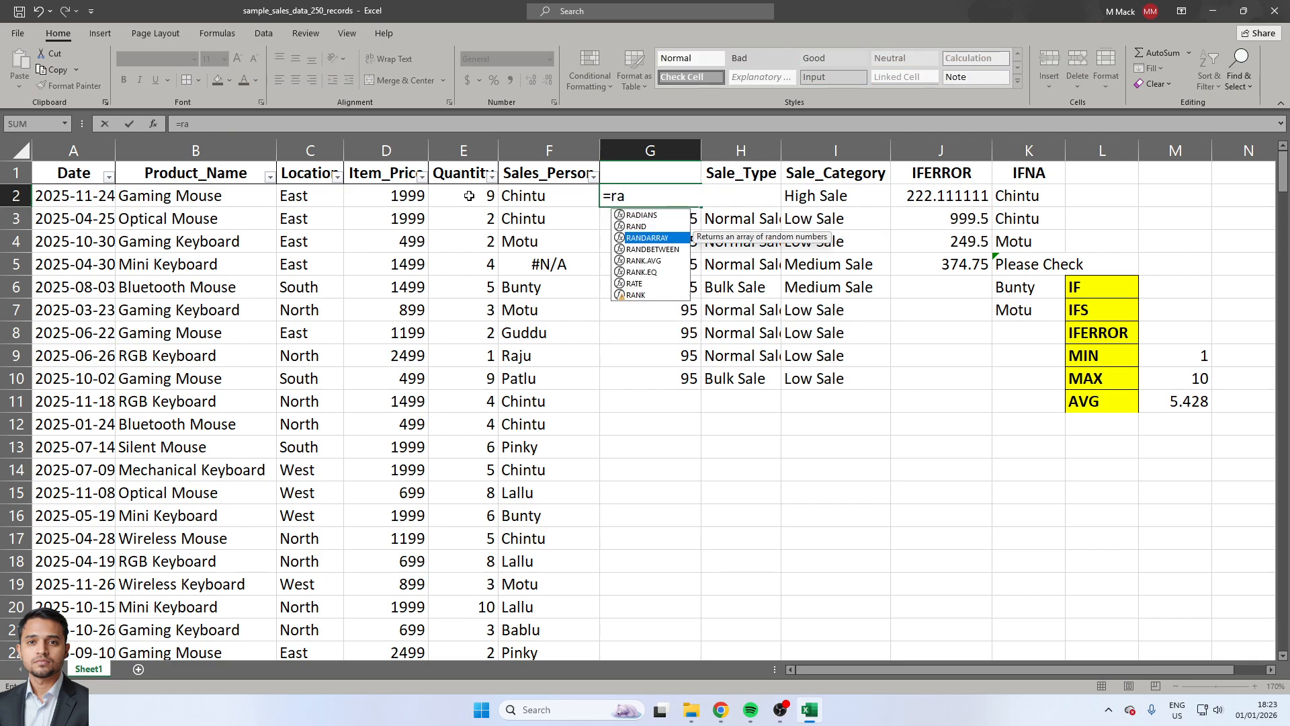
key("Down")
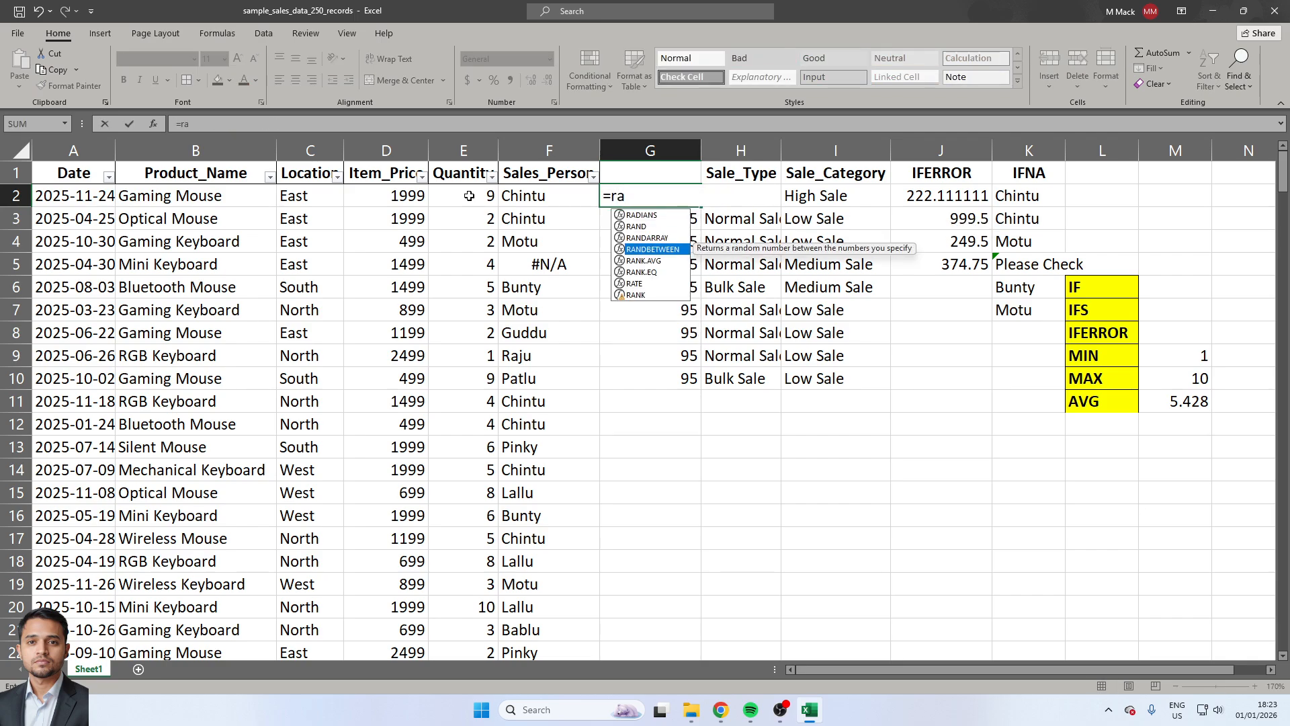
key("Tab")
type("1,100")
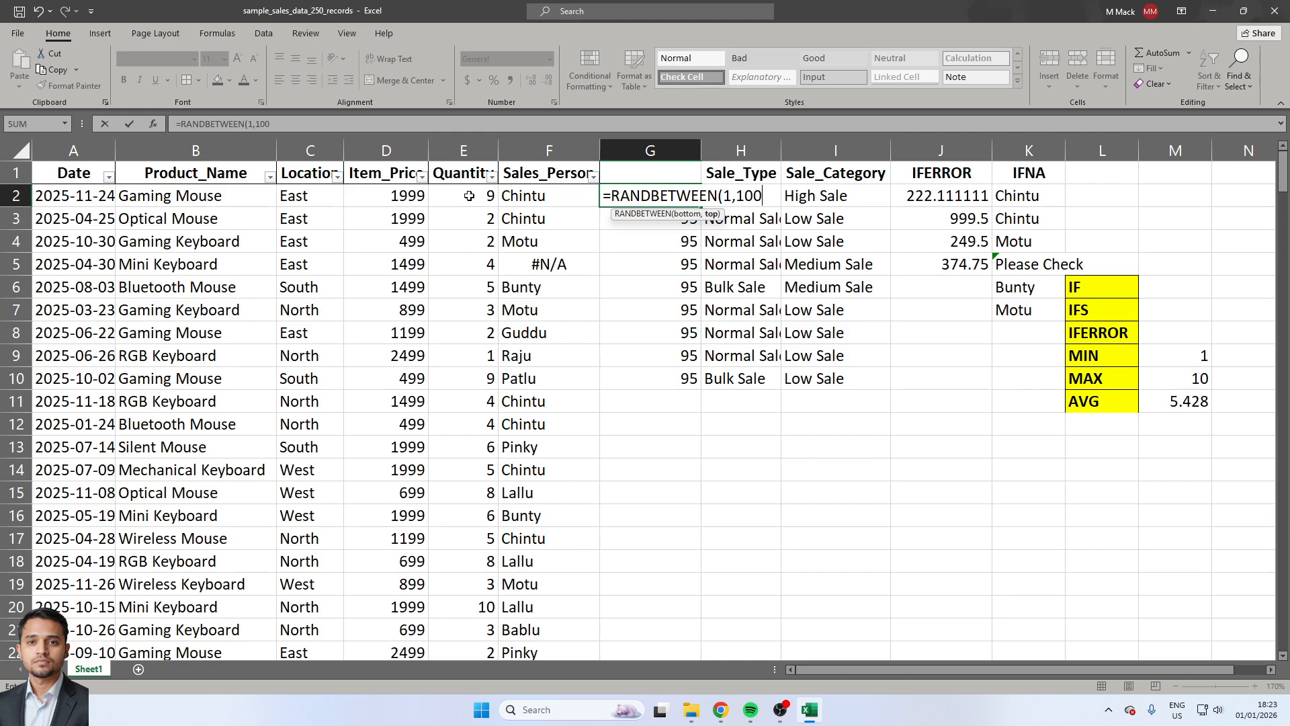
type(")")
key("Return")
key("Return")
key("Return")
key("Return")
key("Return")
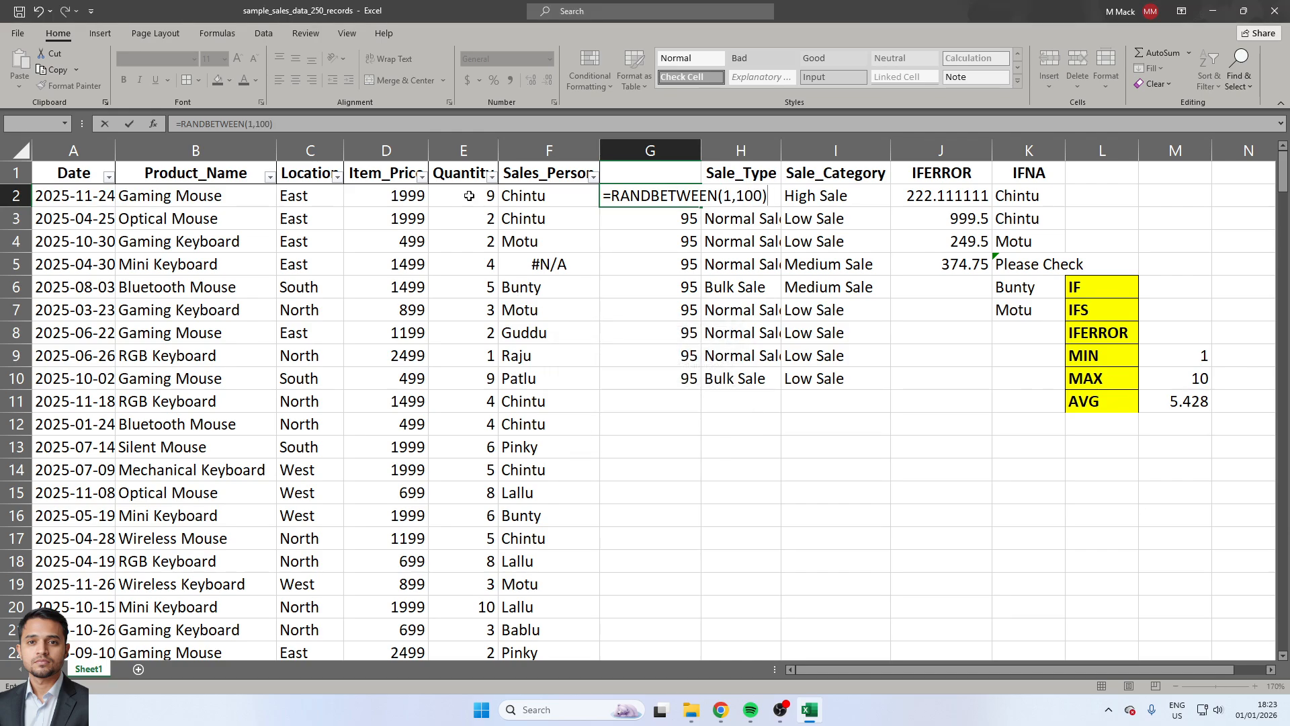
key("Return")
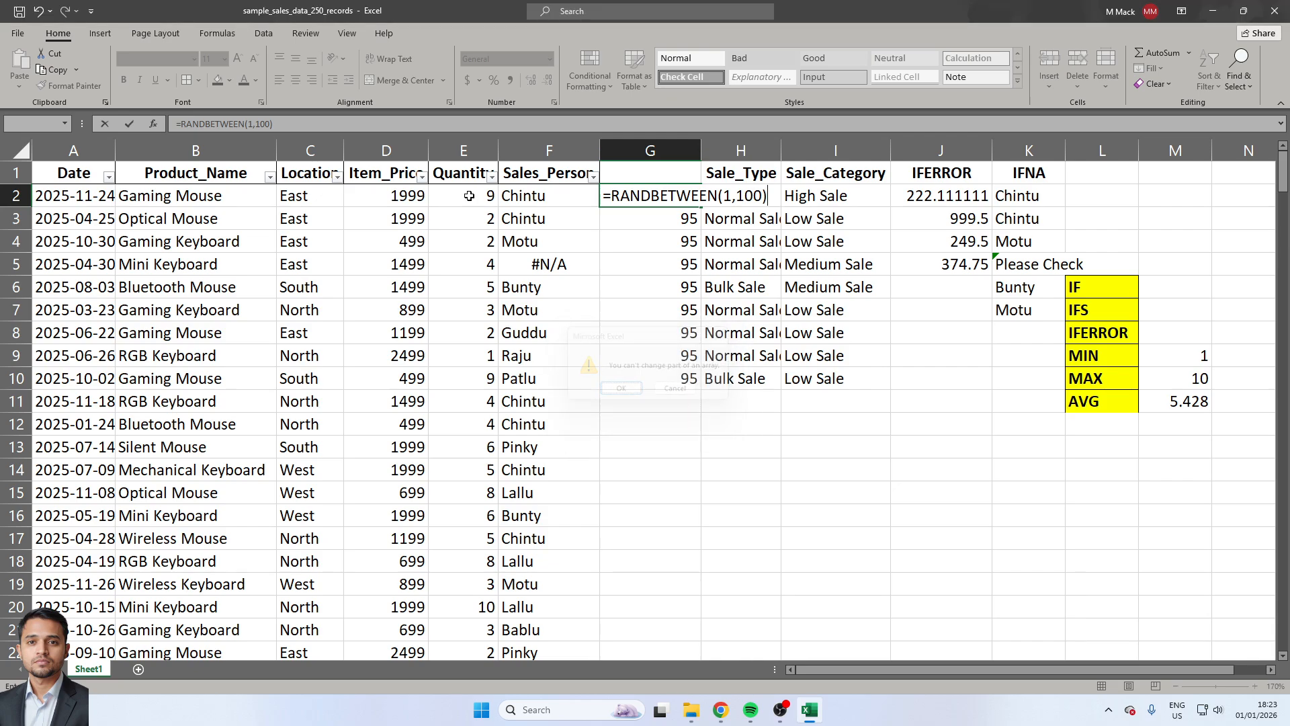
key("Escape")
Delete column G with its array formula and insert a fresh empty column before Sale_Type.
key("ctrl+space")
key("ctrl+minus")
key("ctrl+shift+plus")
key("Down")
key("Up")
Enter =RAND() in G2 of the empty column and copy the cell.
type("=ran")
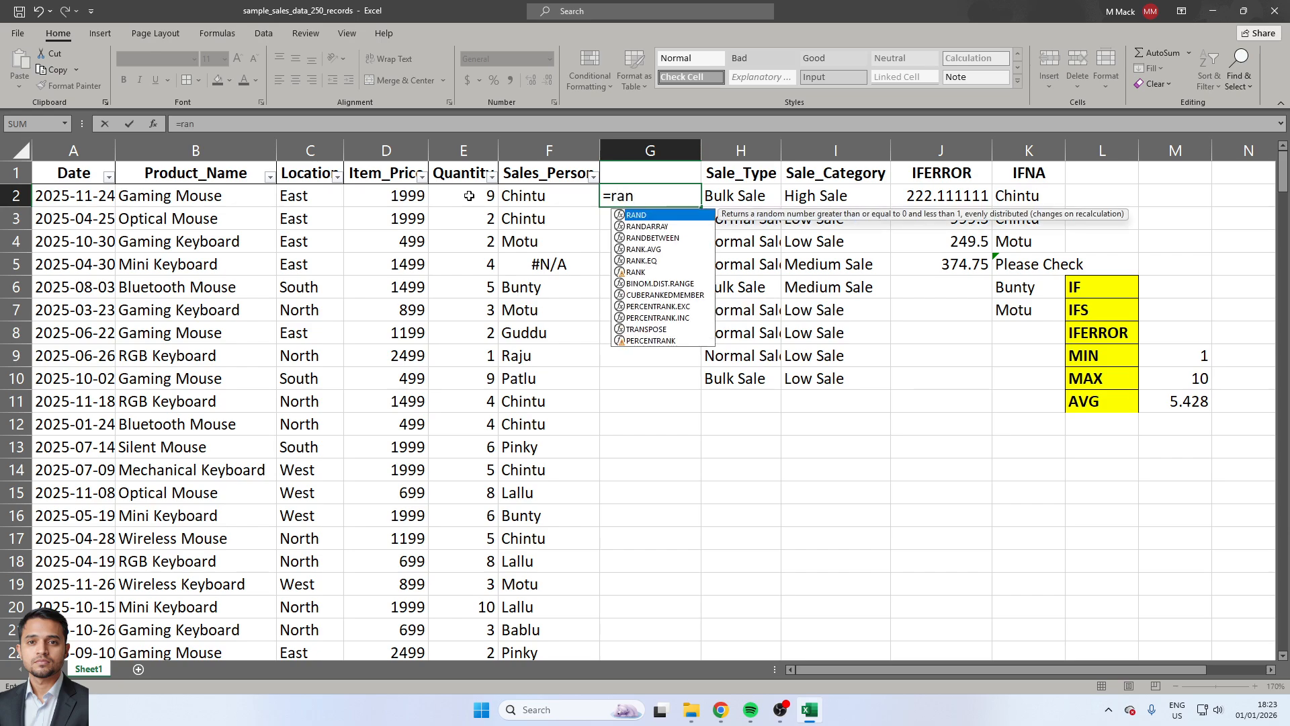
key("Down")
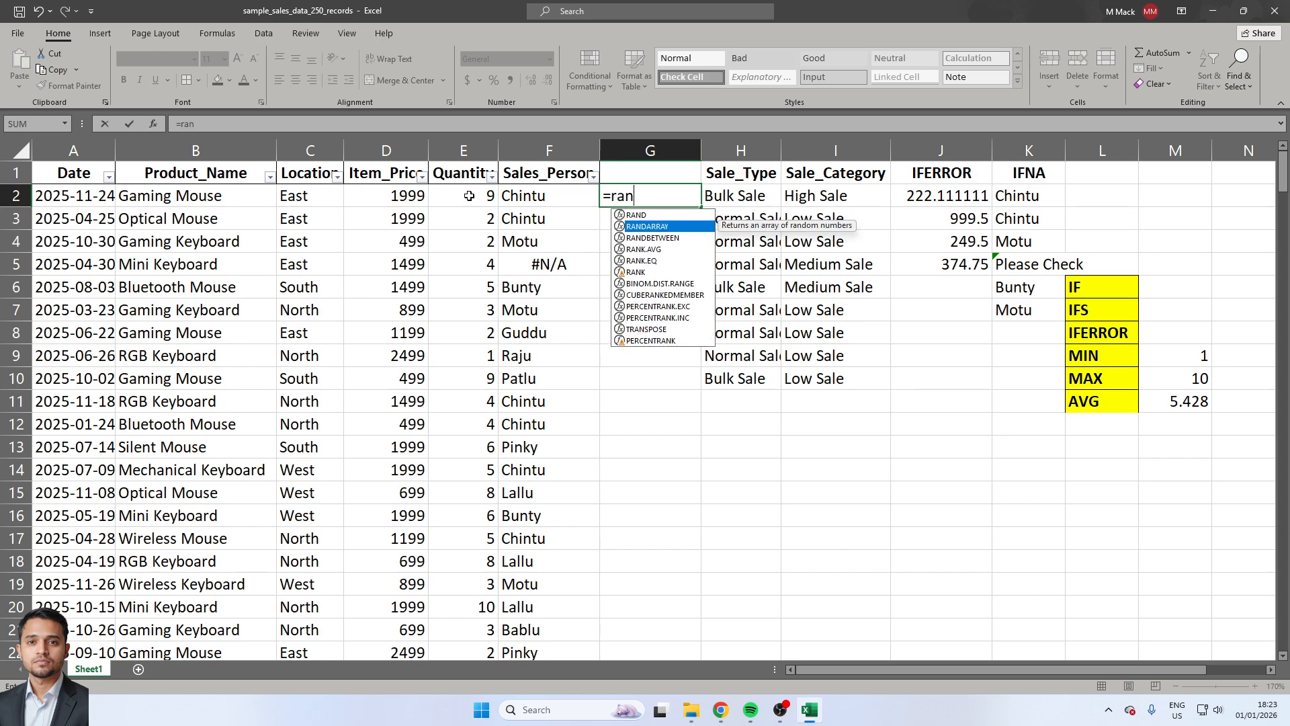
key("Up")
key("Tab")
type(")")
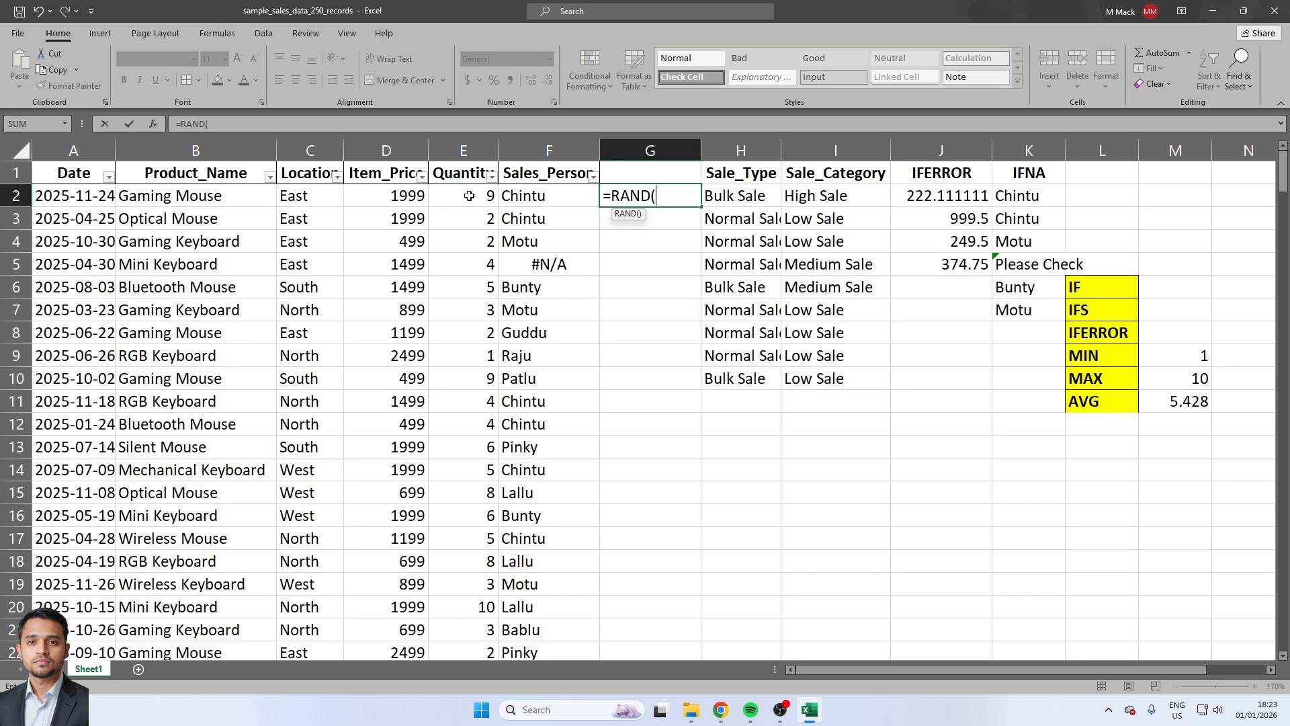
key("ctrl+Return")
key("ctrl+c")
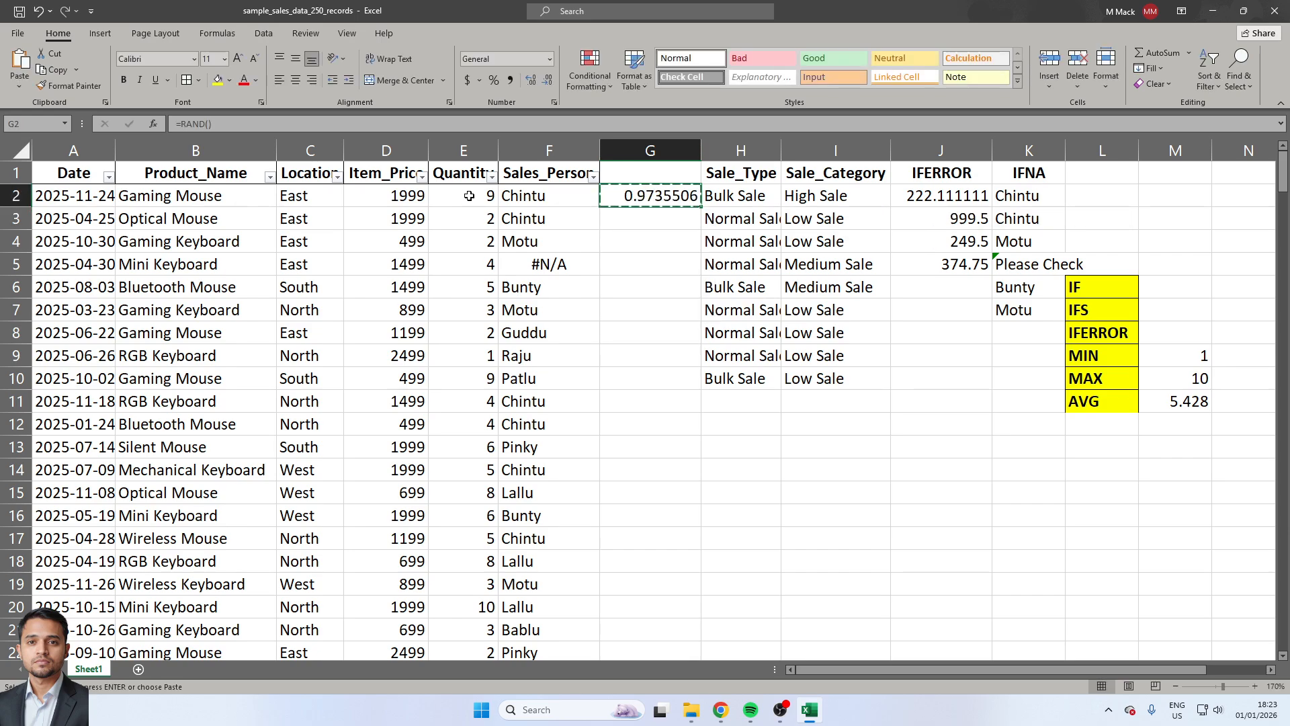
key("ctrl+shift+Down")
key("ctrl+shift+Up")
Replace the content of G2 with the formula =RANDBETWEEN(10,100).
type("=r")
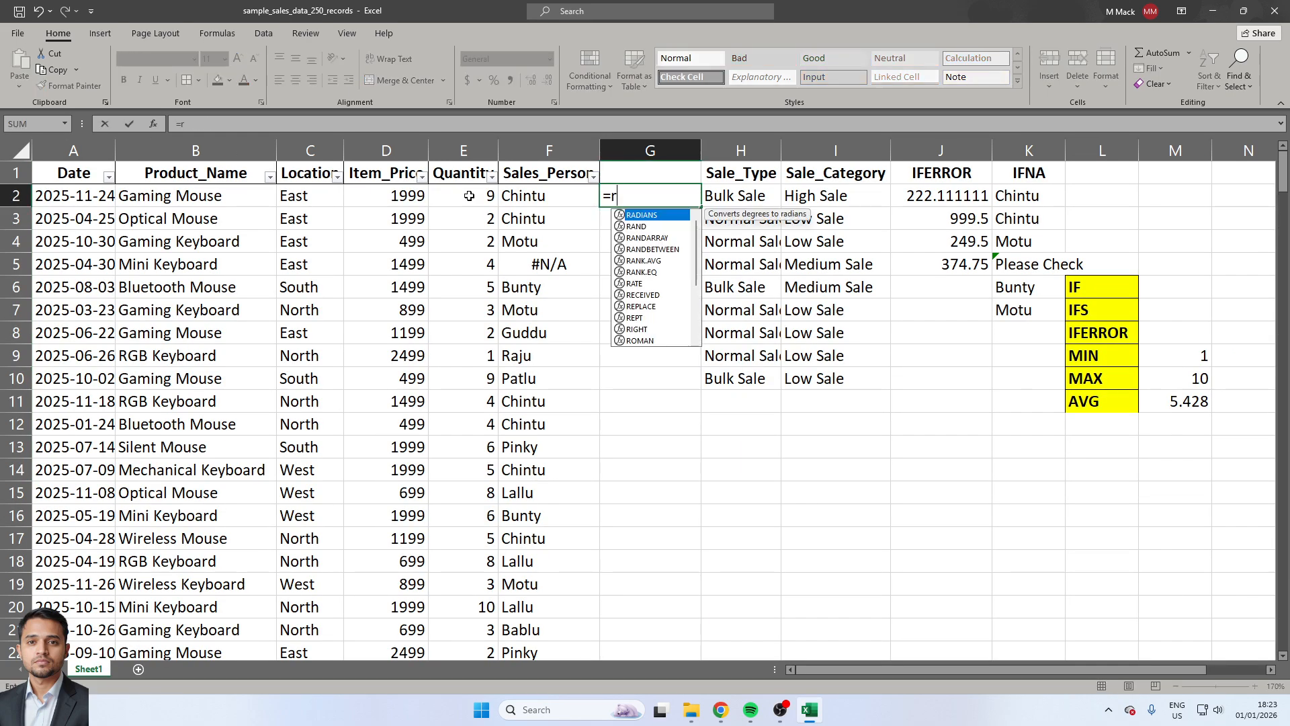
type("an")
key("Down")
key("Down")
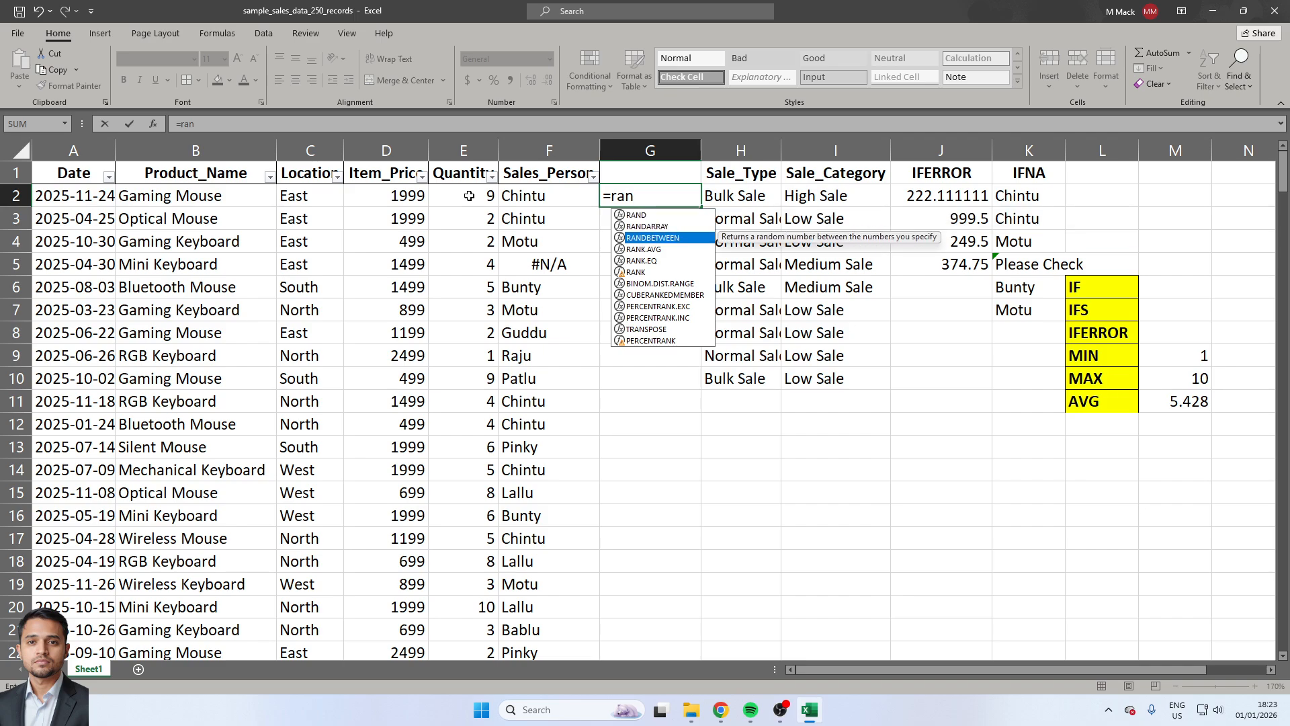
key("Tab")
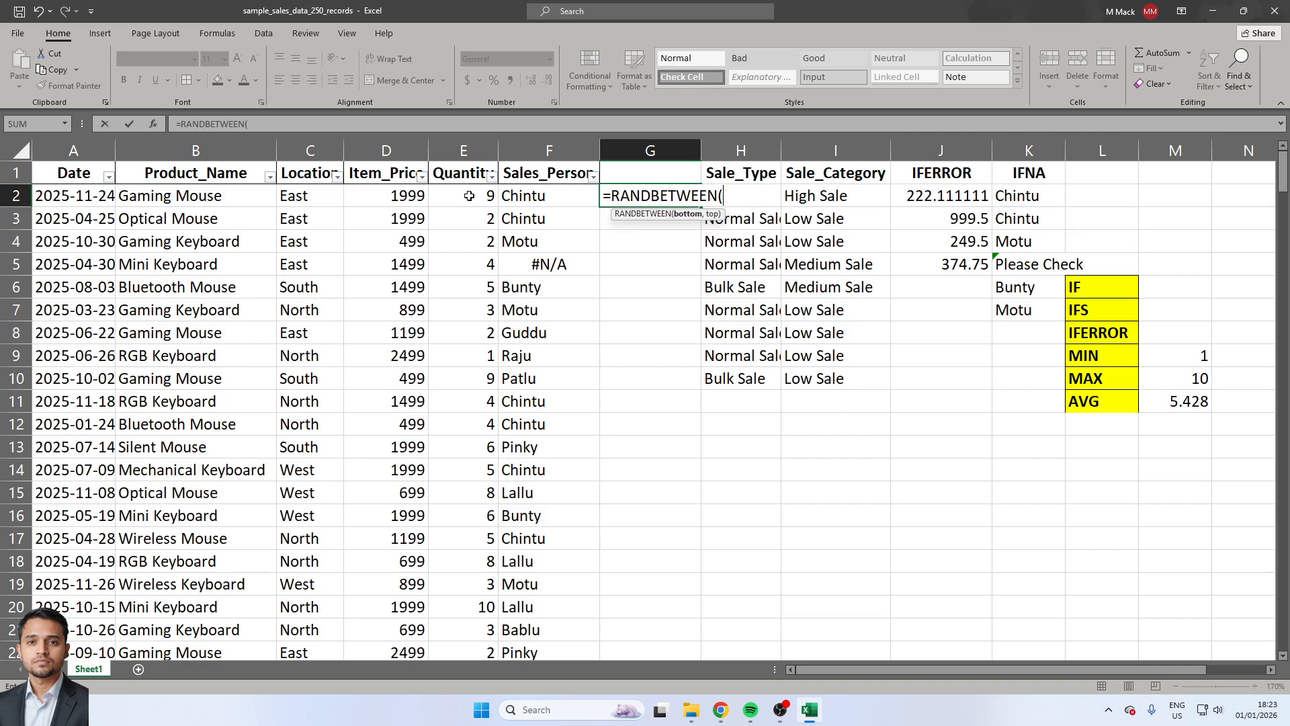
type("10,100)")
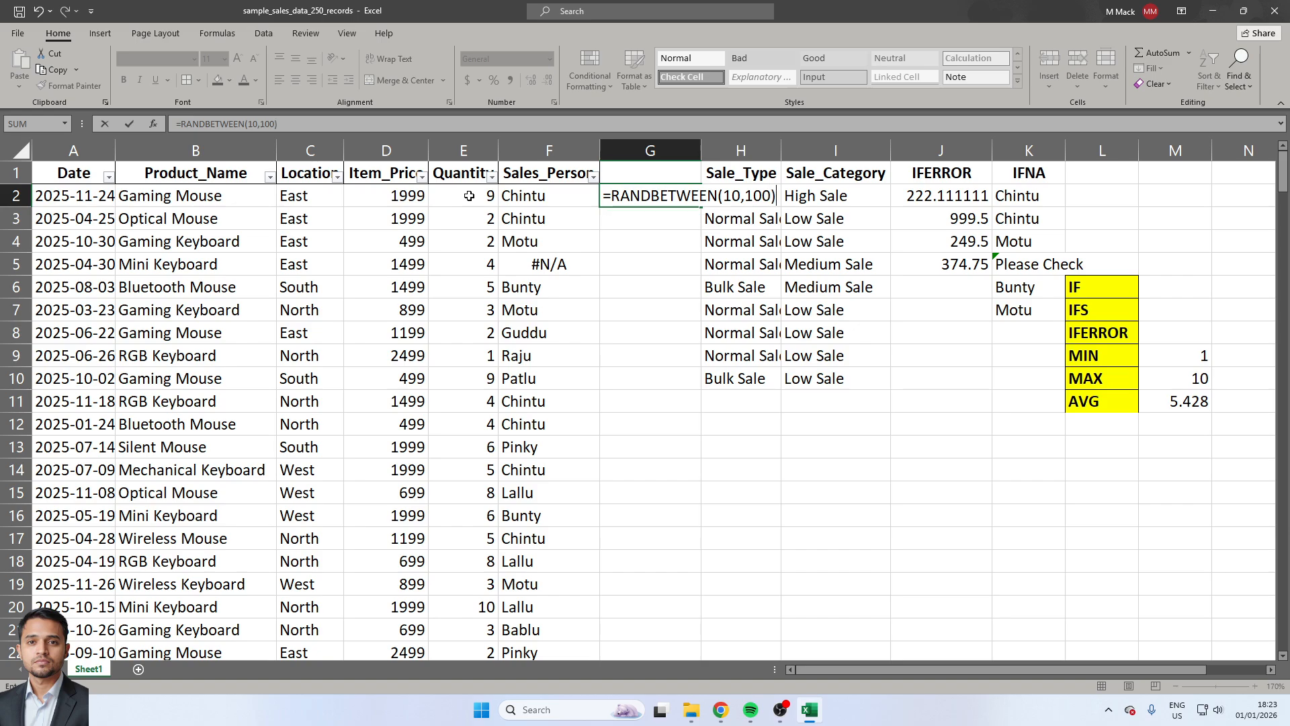
key("Return")
Copy the RANDBETWEEN formula from G2 down through G10.
key("Up")
key("ctrl+c")
key("shift+Down")
key("shift+Down")
key("shift+Down")
key("shift+Down")
key("shift+Down")
key("shift+Down")
key("shift+Down")
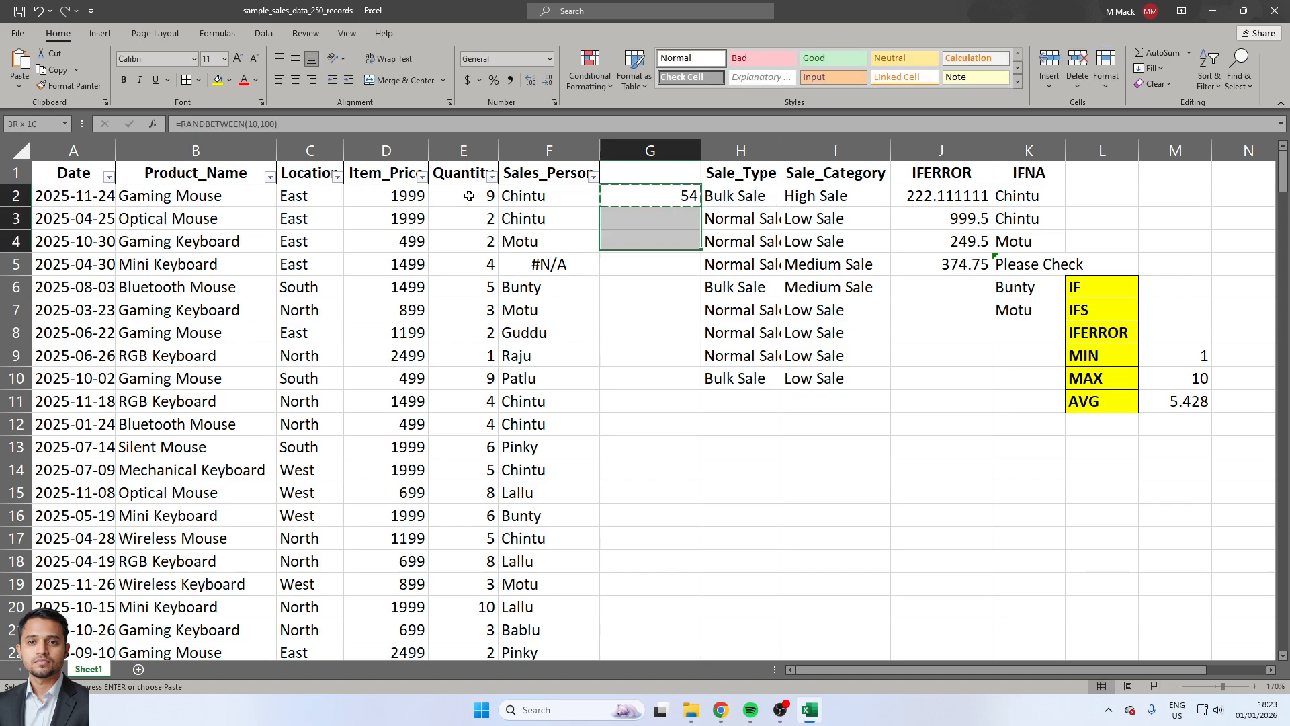
key("shift+Down")
key("ctrl+v")
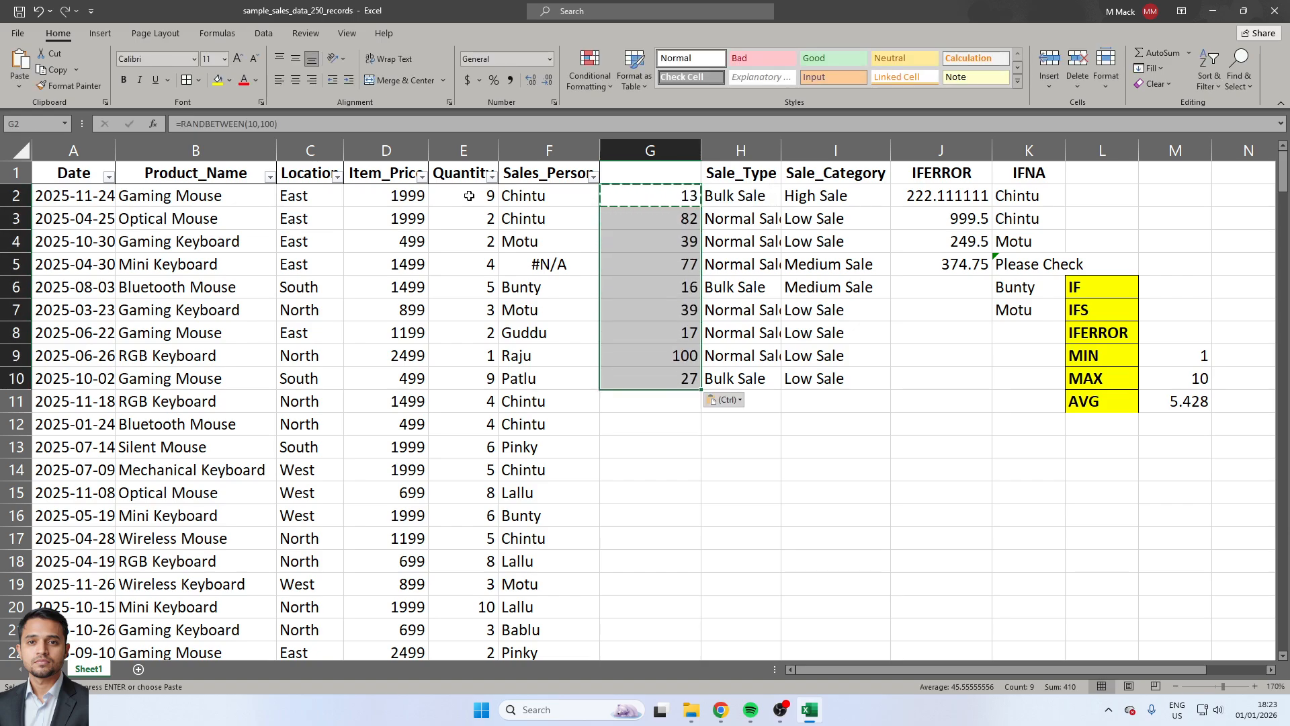